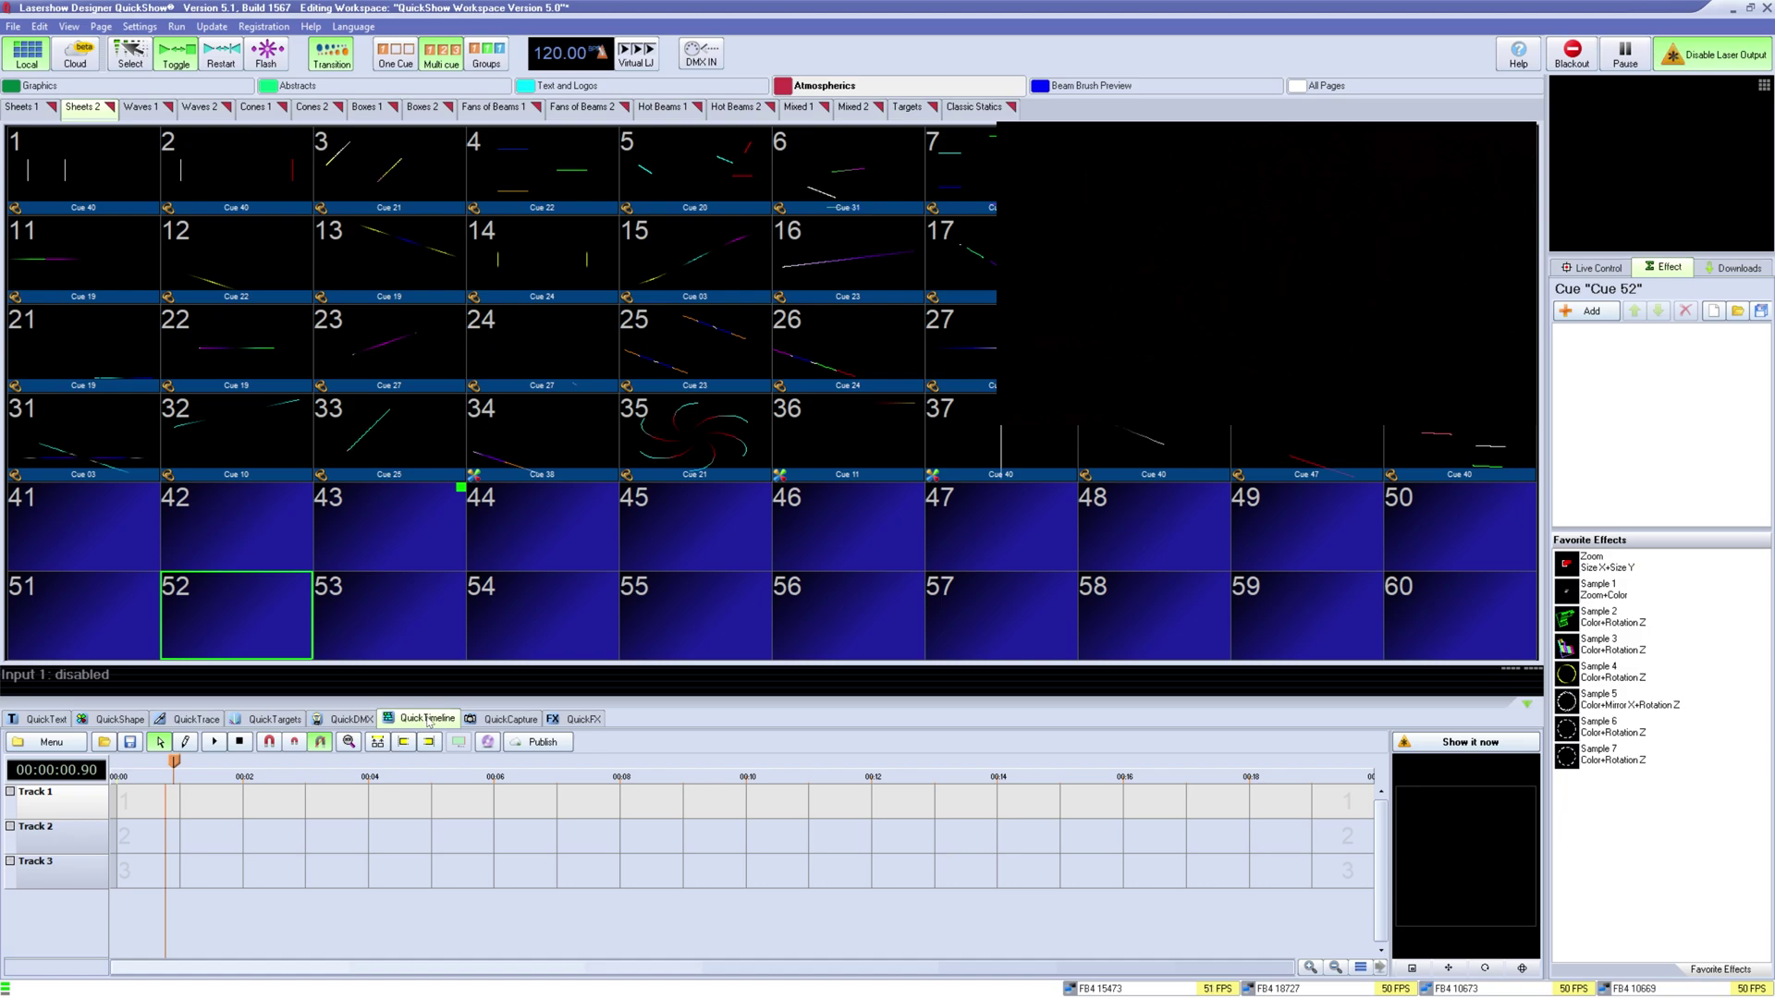
# Step: Enlarge the QuickTimeline area upwards and widen the show preview beside it
pyautogui.moveTo(411, 705); pyautogui.dragTo(414, 519)
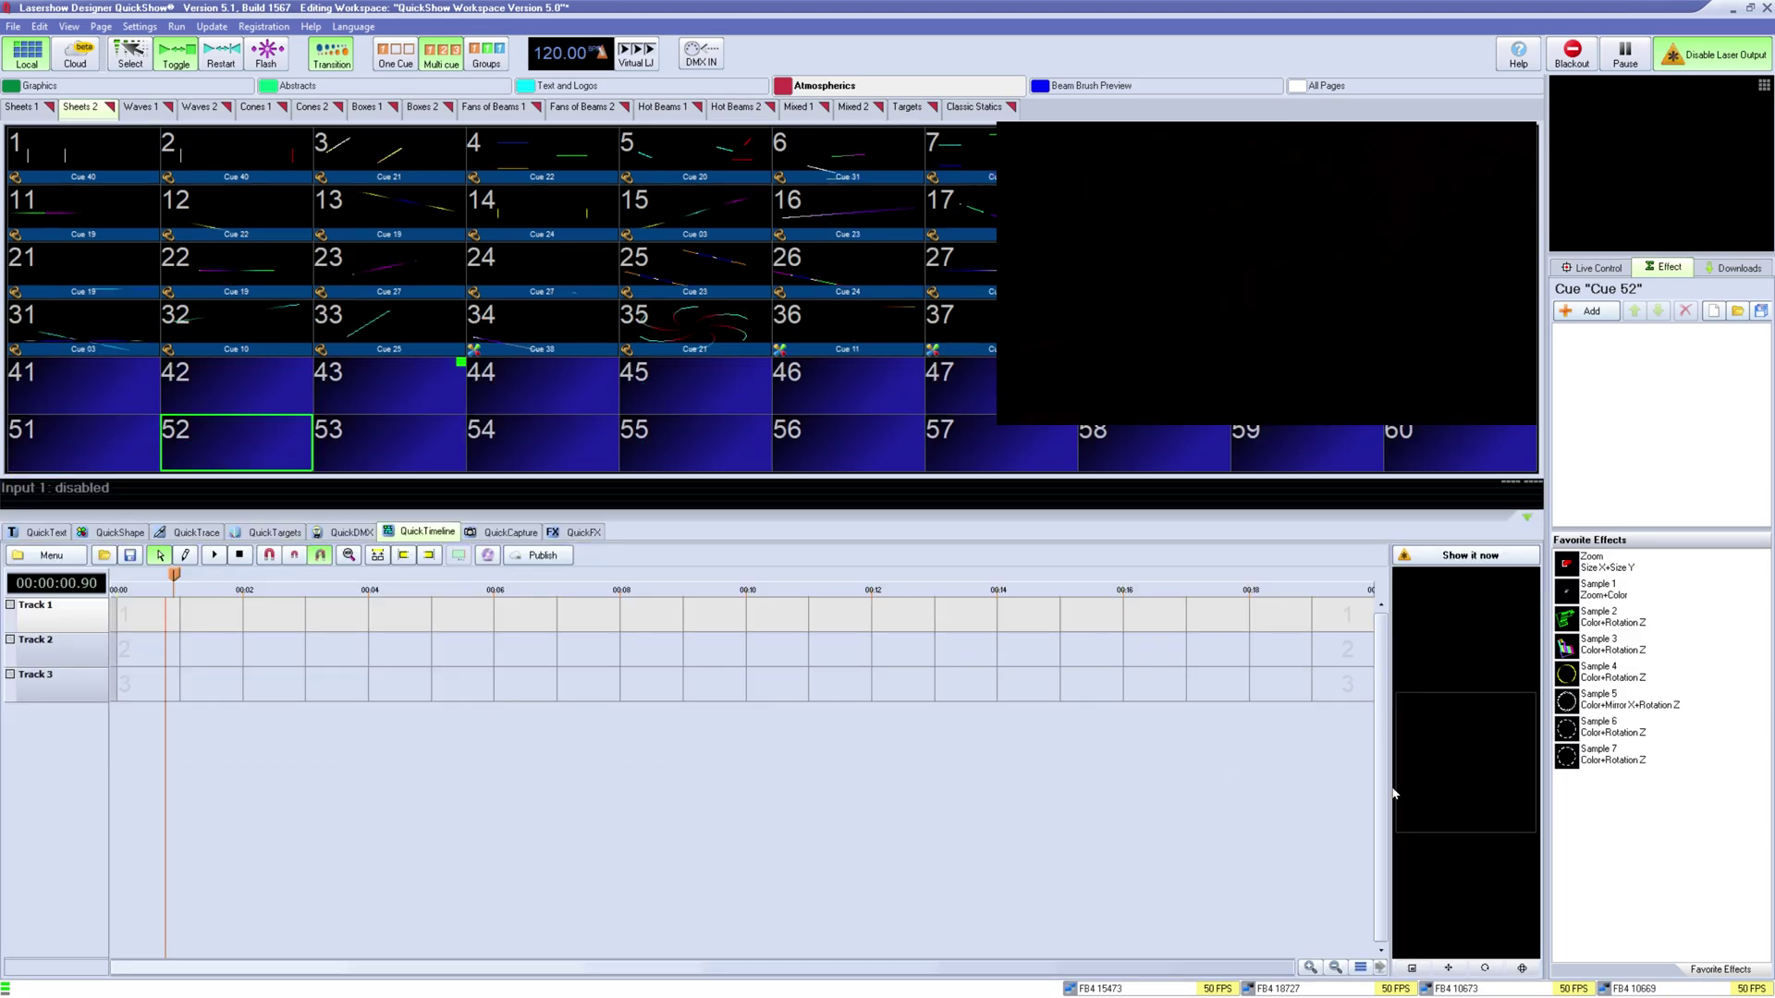
pyautogui.moveTo(1389, 788); pyautogui.dragTo(1095, 787)
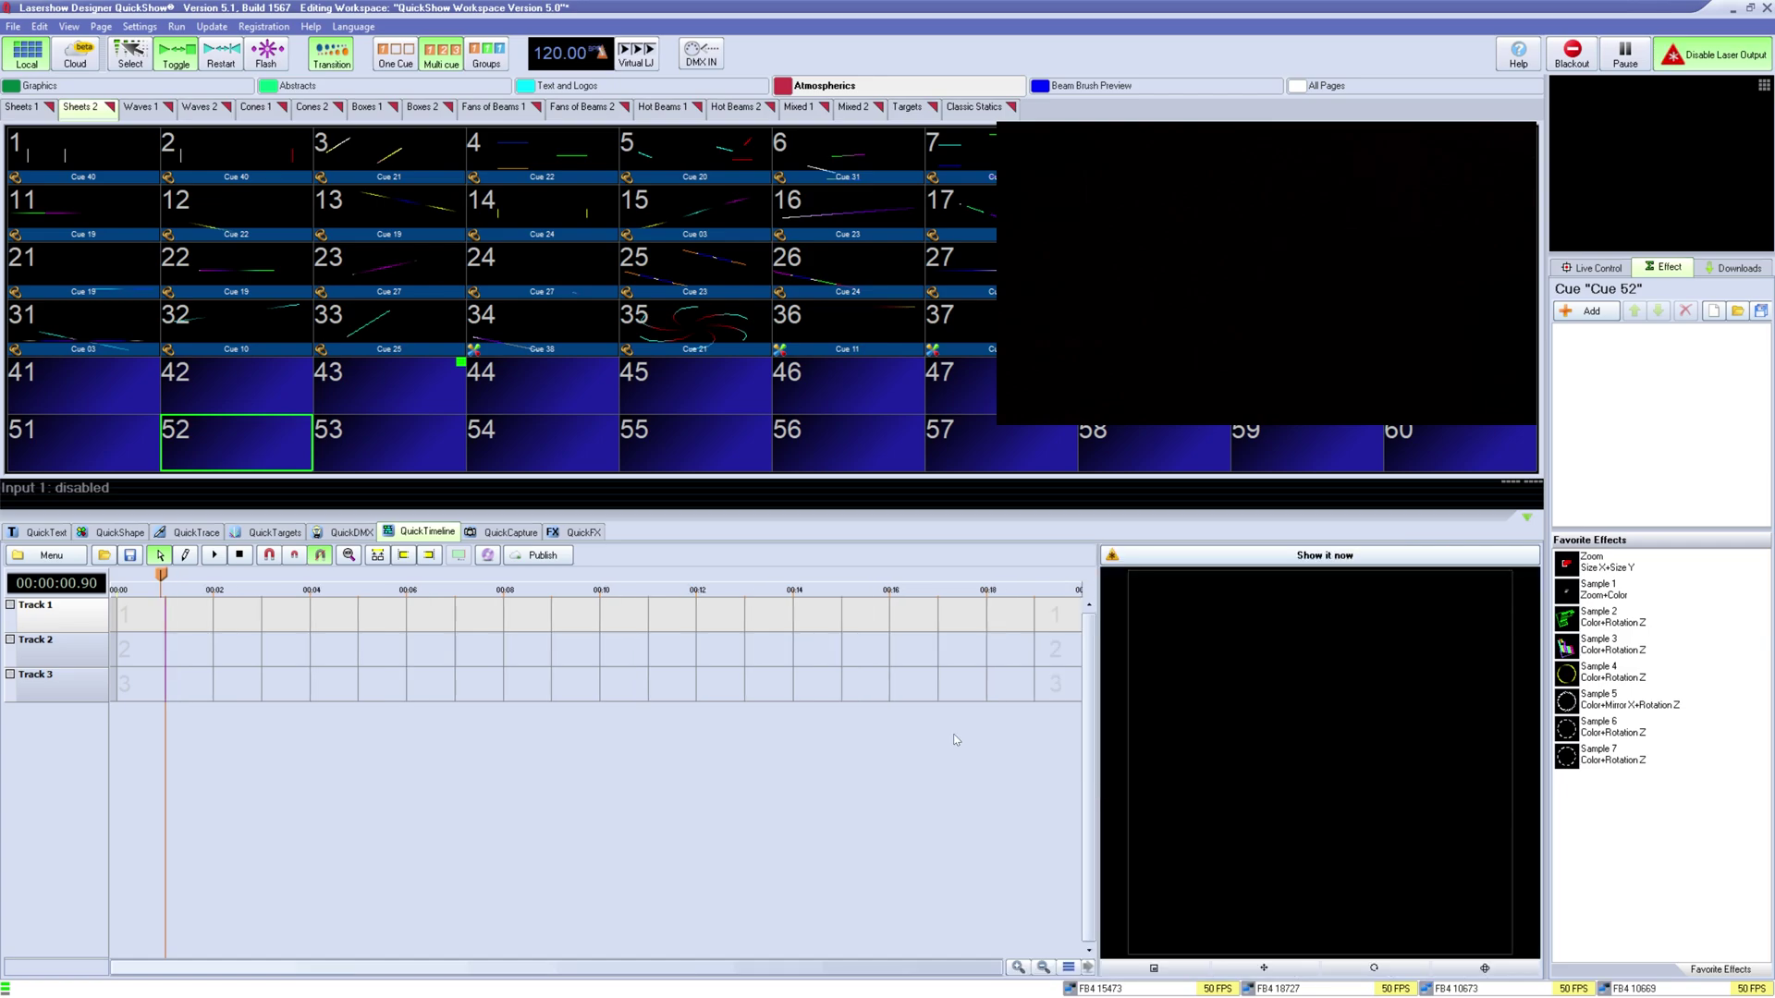
pyautogui.click(55, 556)
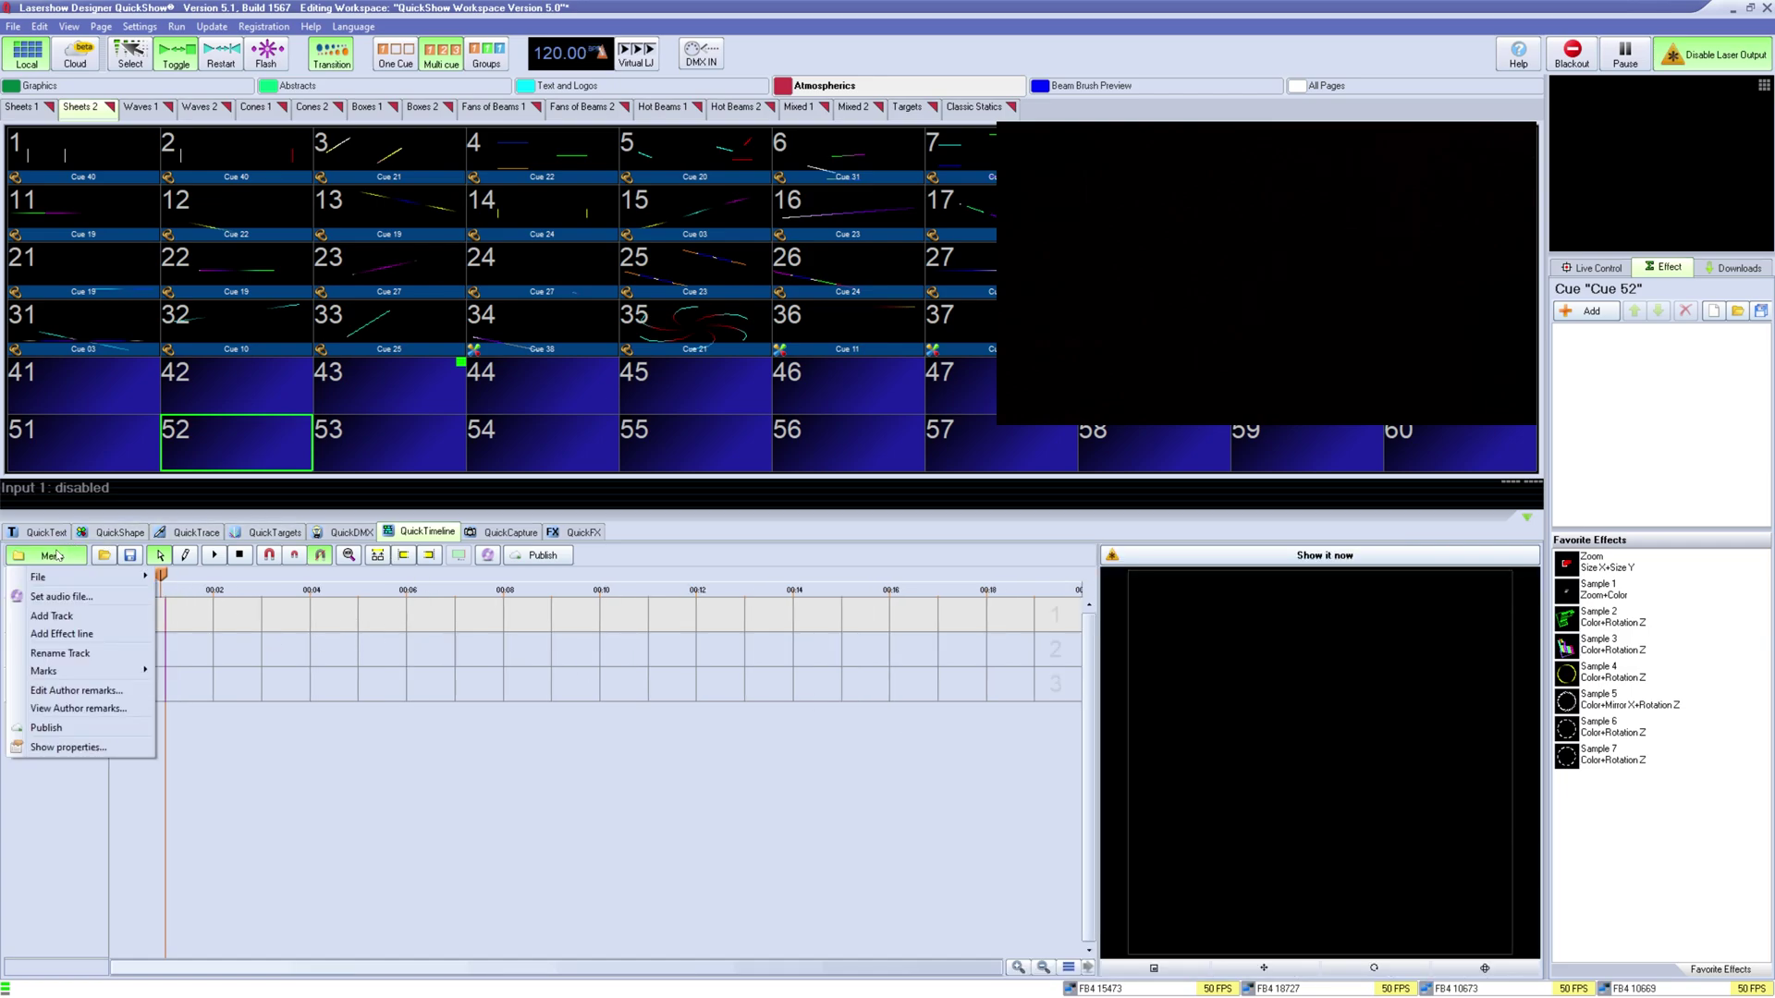
pyautogui.moveTo(86, 586)
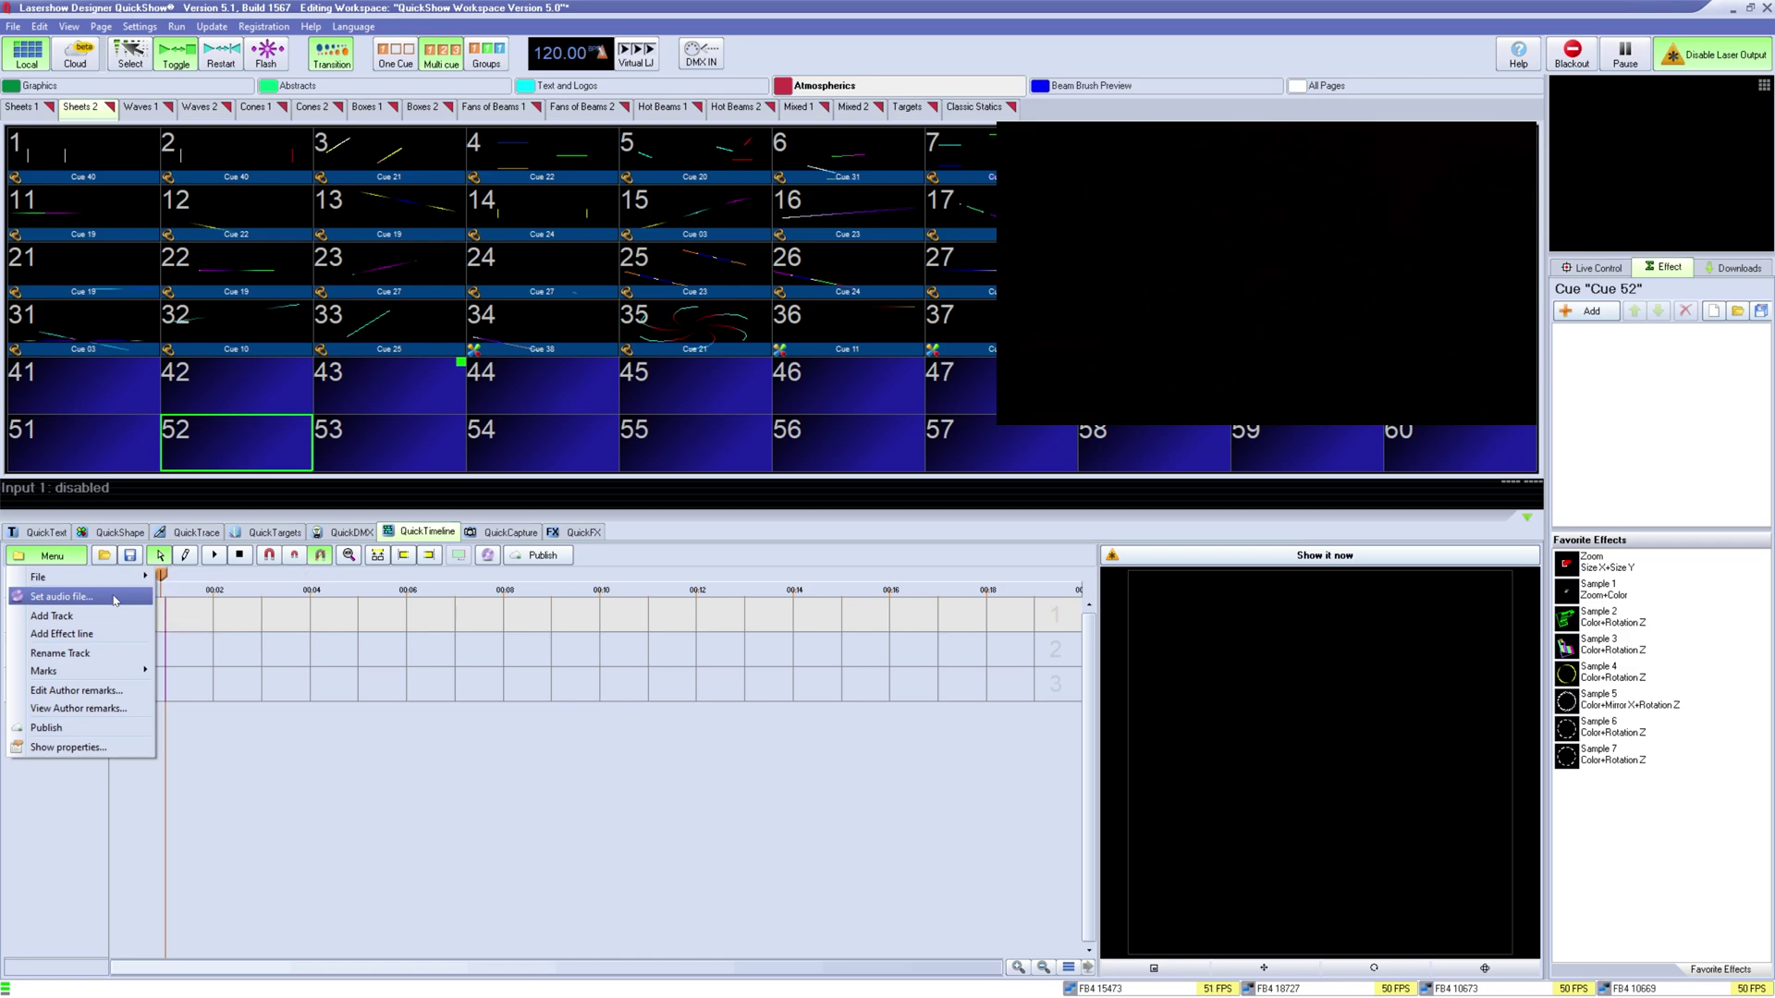
pyautogui.click(113, 600)
pyautogui.click(1207, 877)
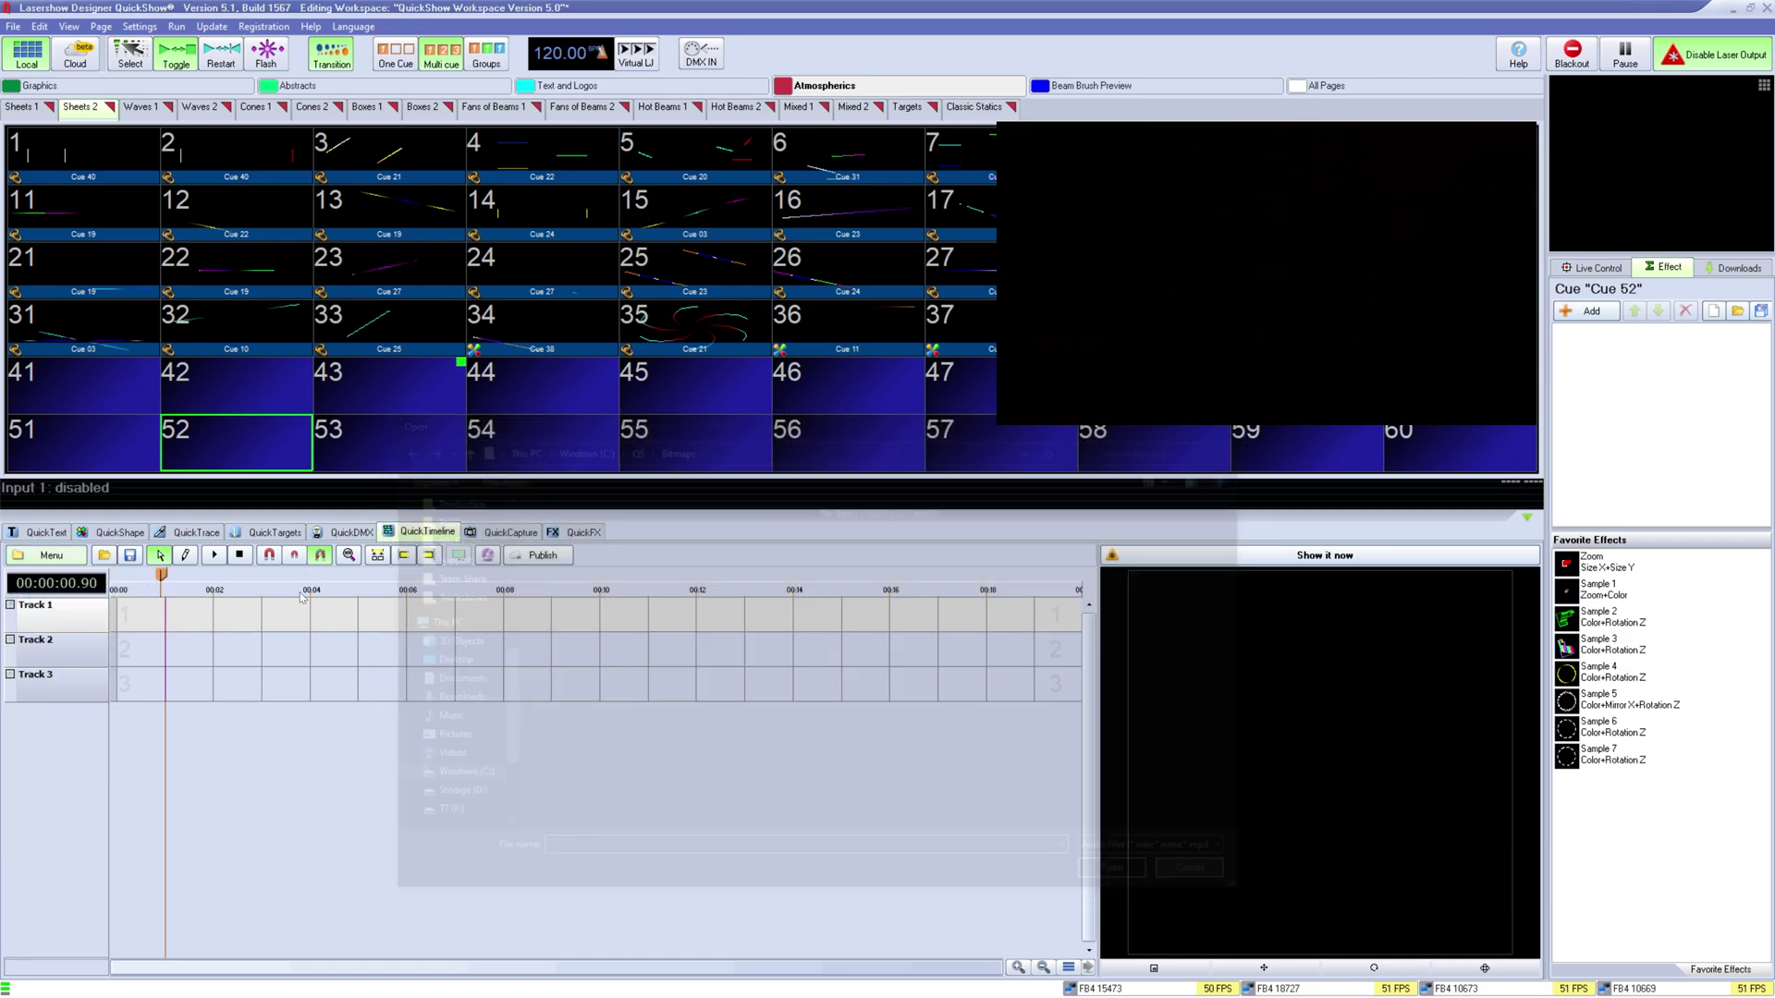
# Step: Add a fourth track to the timeline and give it an effect line
pyautogui.click(51, 556)
pyautogui.click(51, 616)
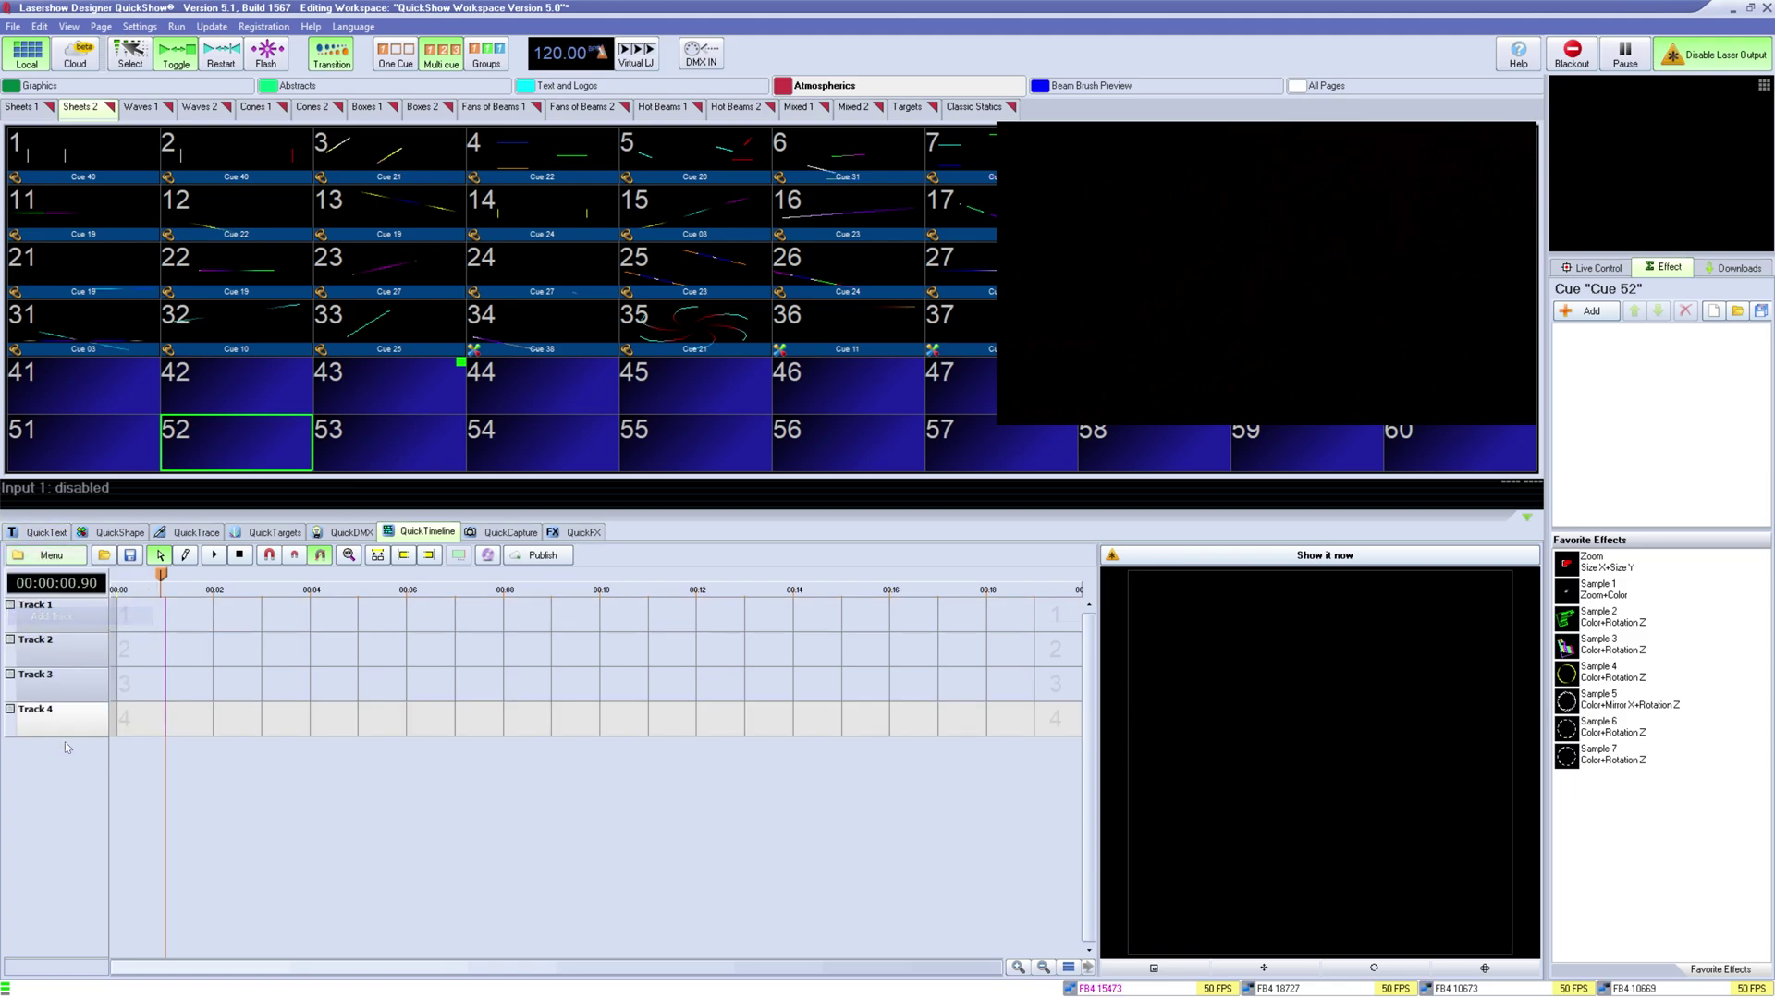
pyautogui.click(51, 556)
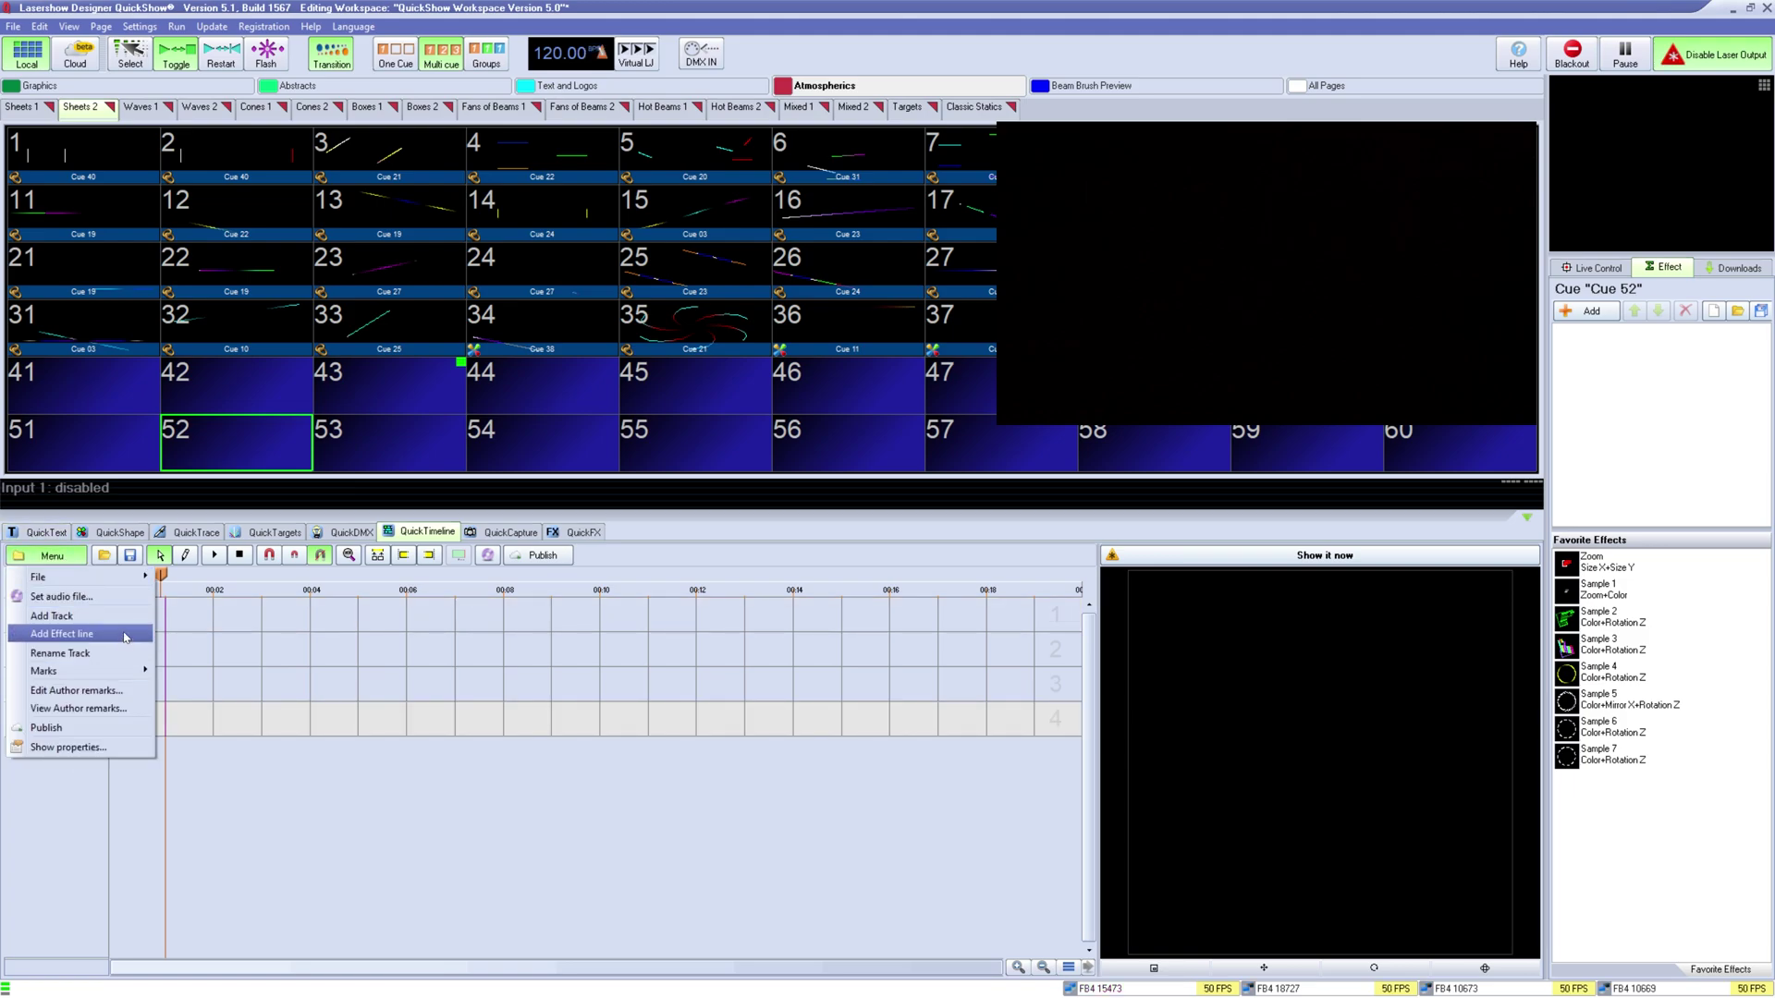
pyautogui.click(56, 635)
# Step: Rename Track 4 to "myt track"
pyautogui.click(50, 555)
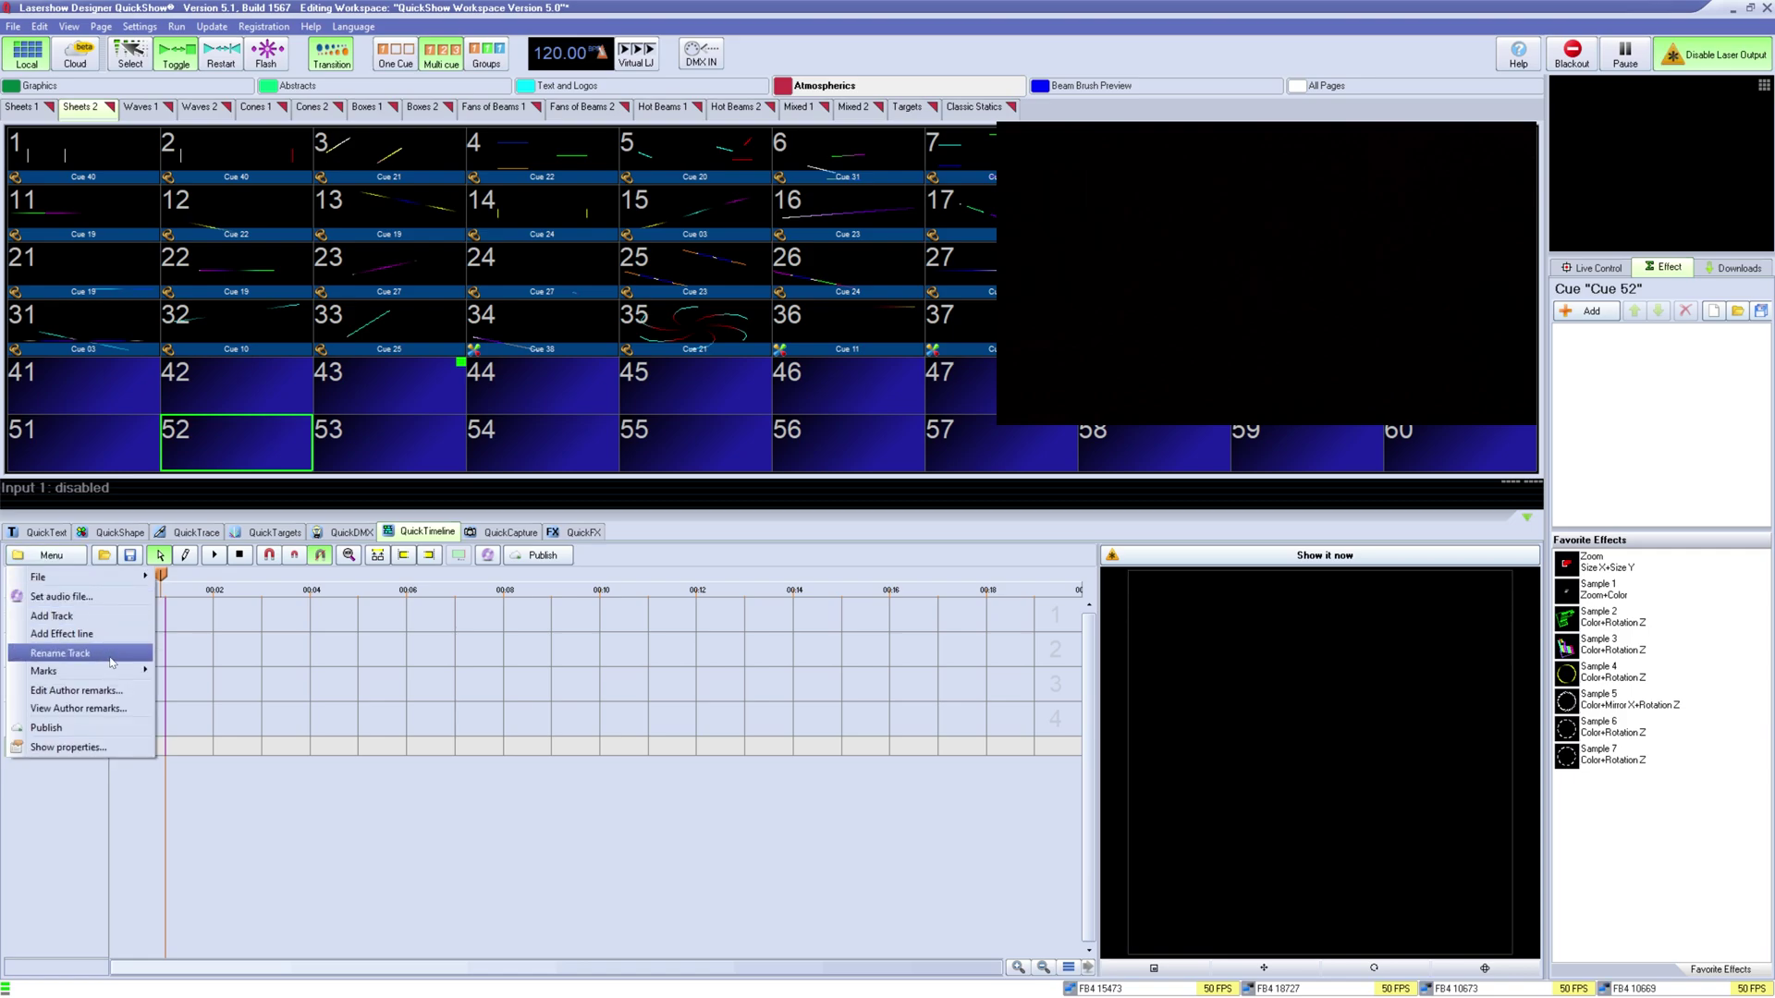
pyautogui.click(55, 652)
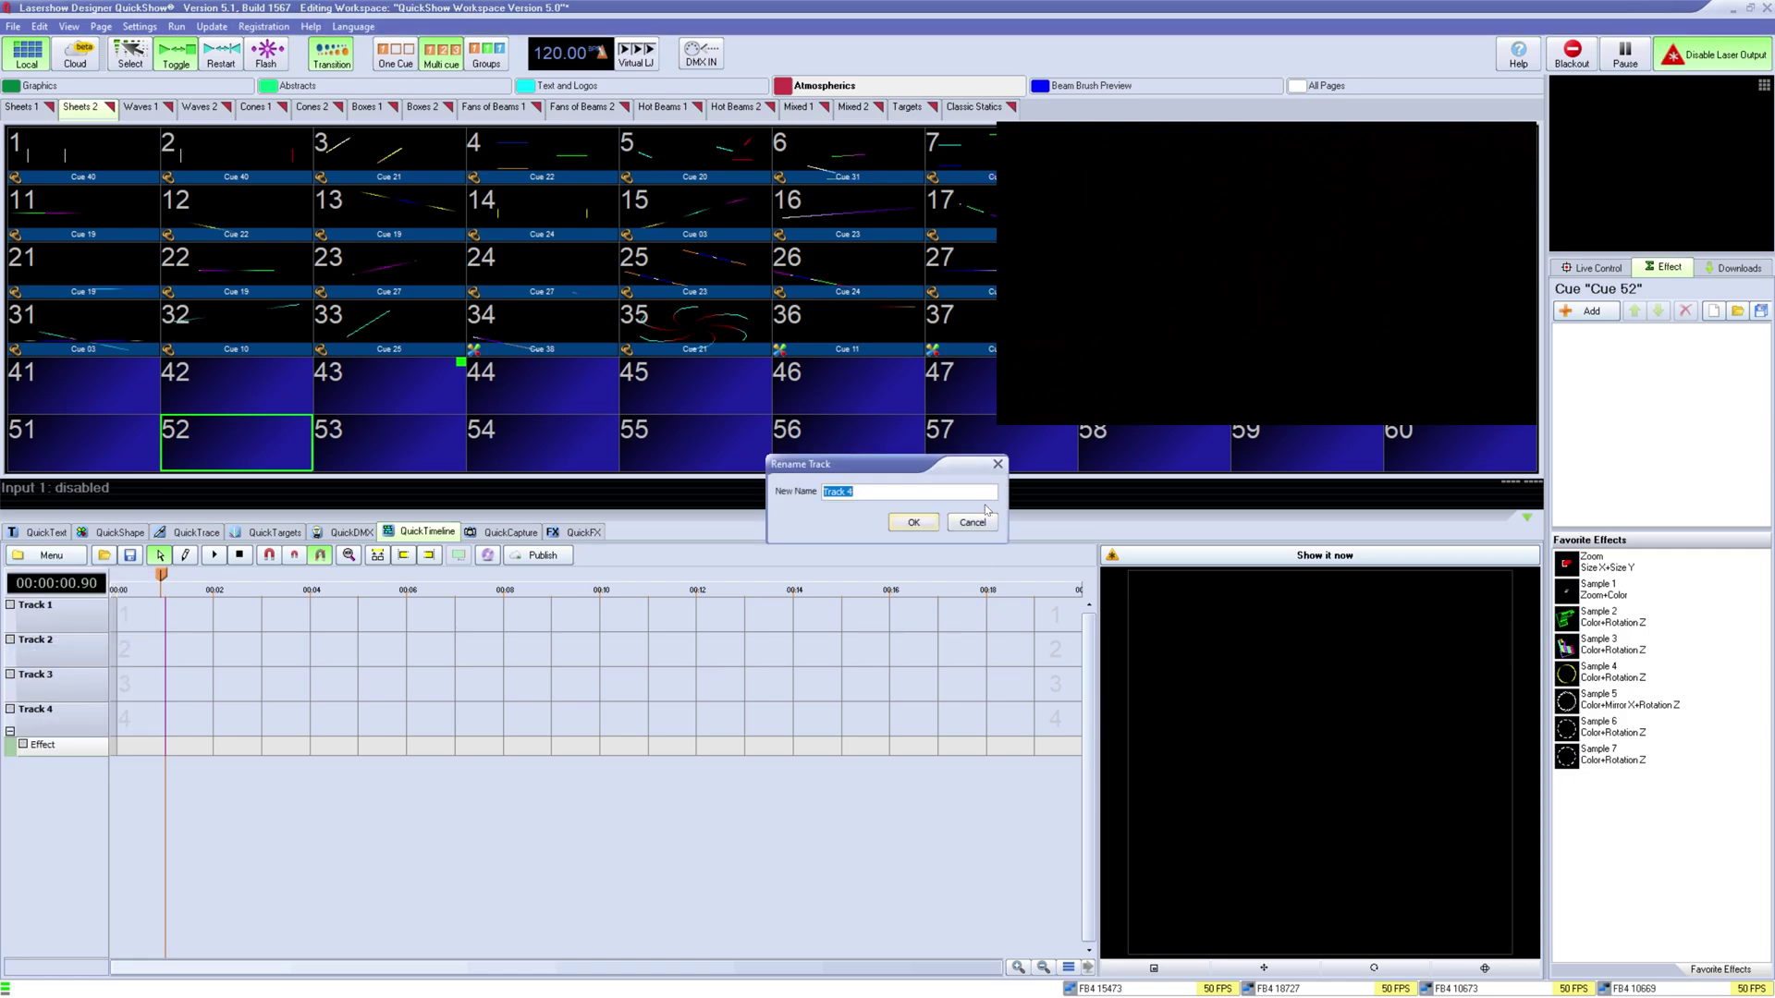
pyautogui.write('myt track')
pyautogui.press('Return')
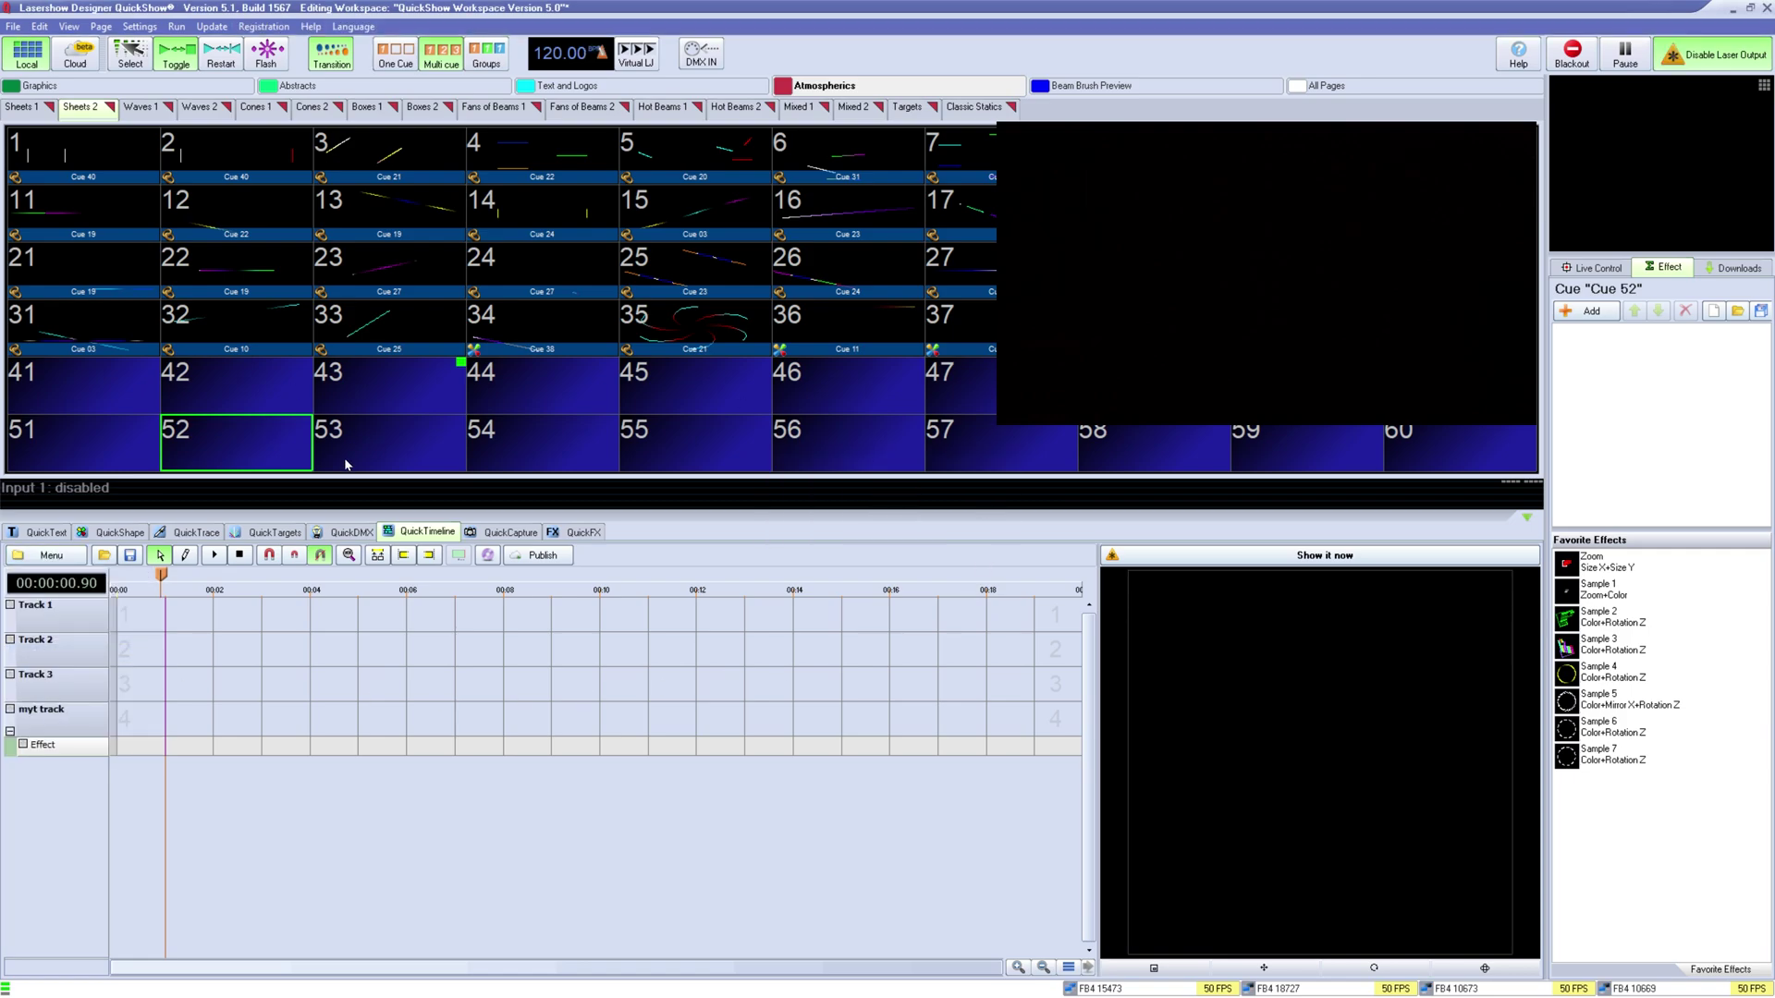
pyautogui.click(51, 555)
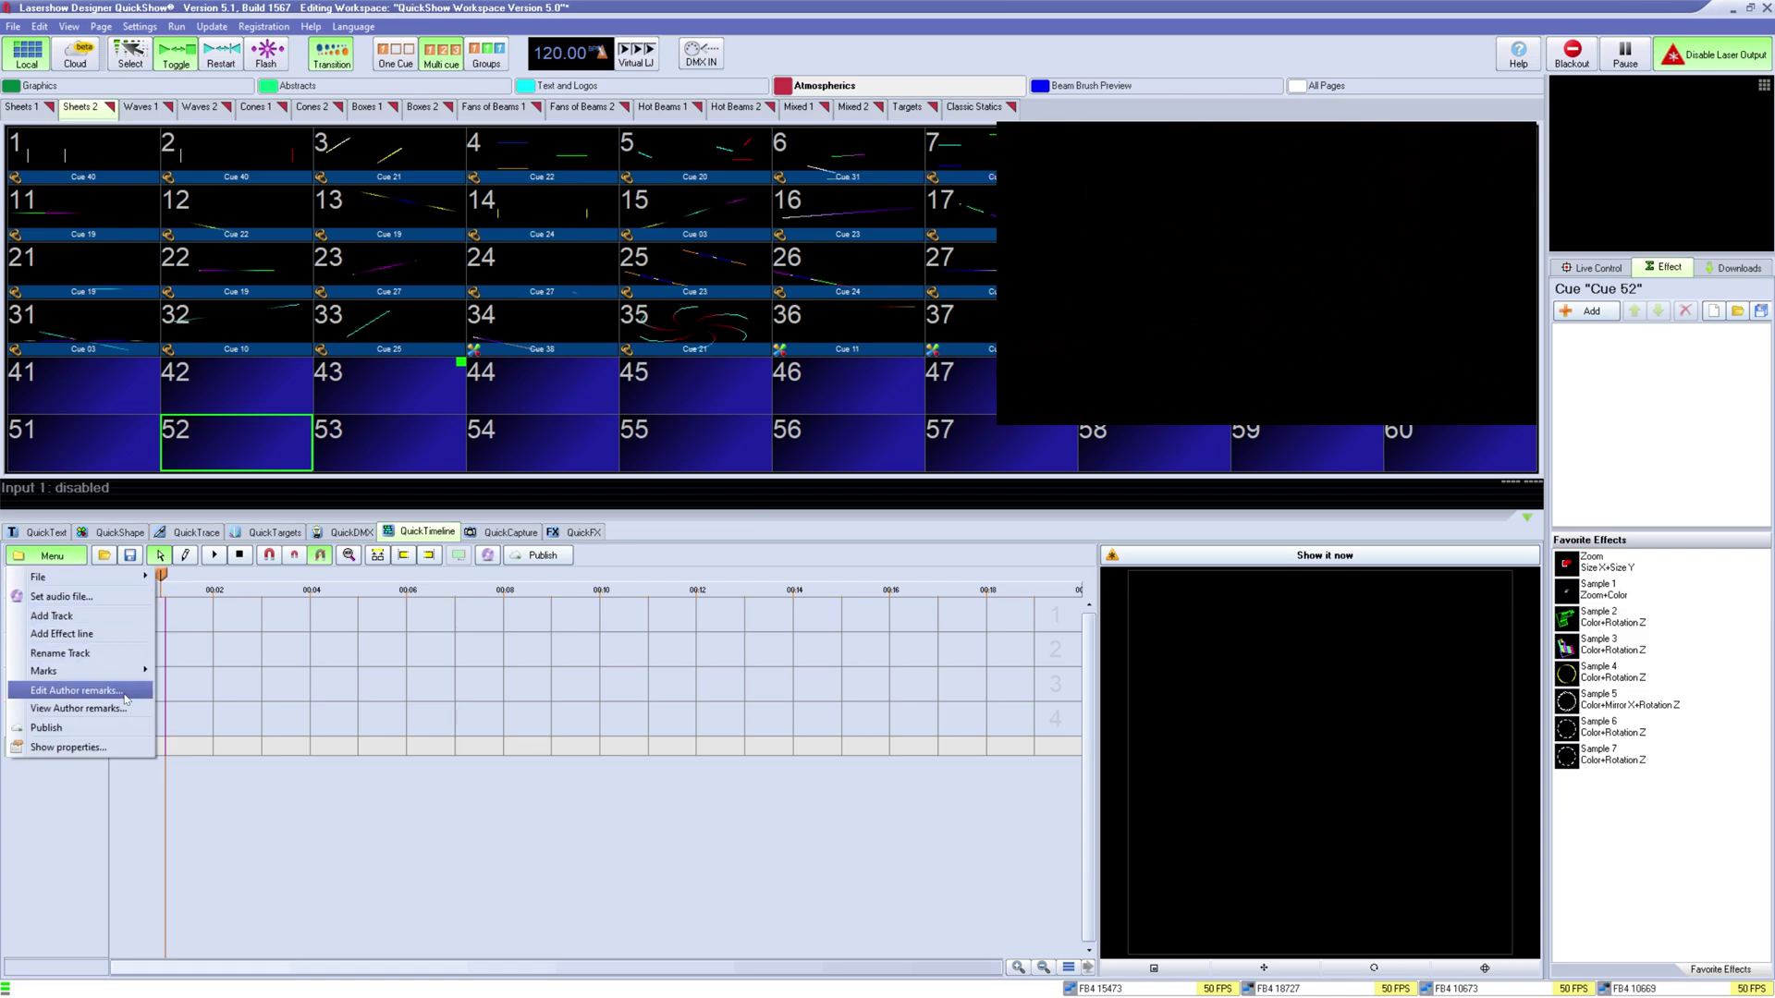
pyautogui.click(73, 691)
pyautogui.click(981, 659)
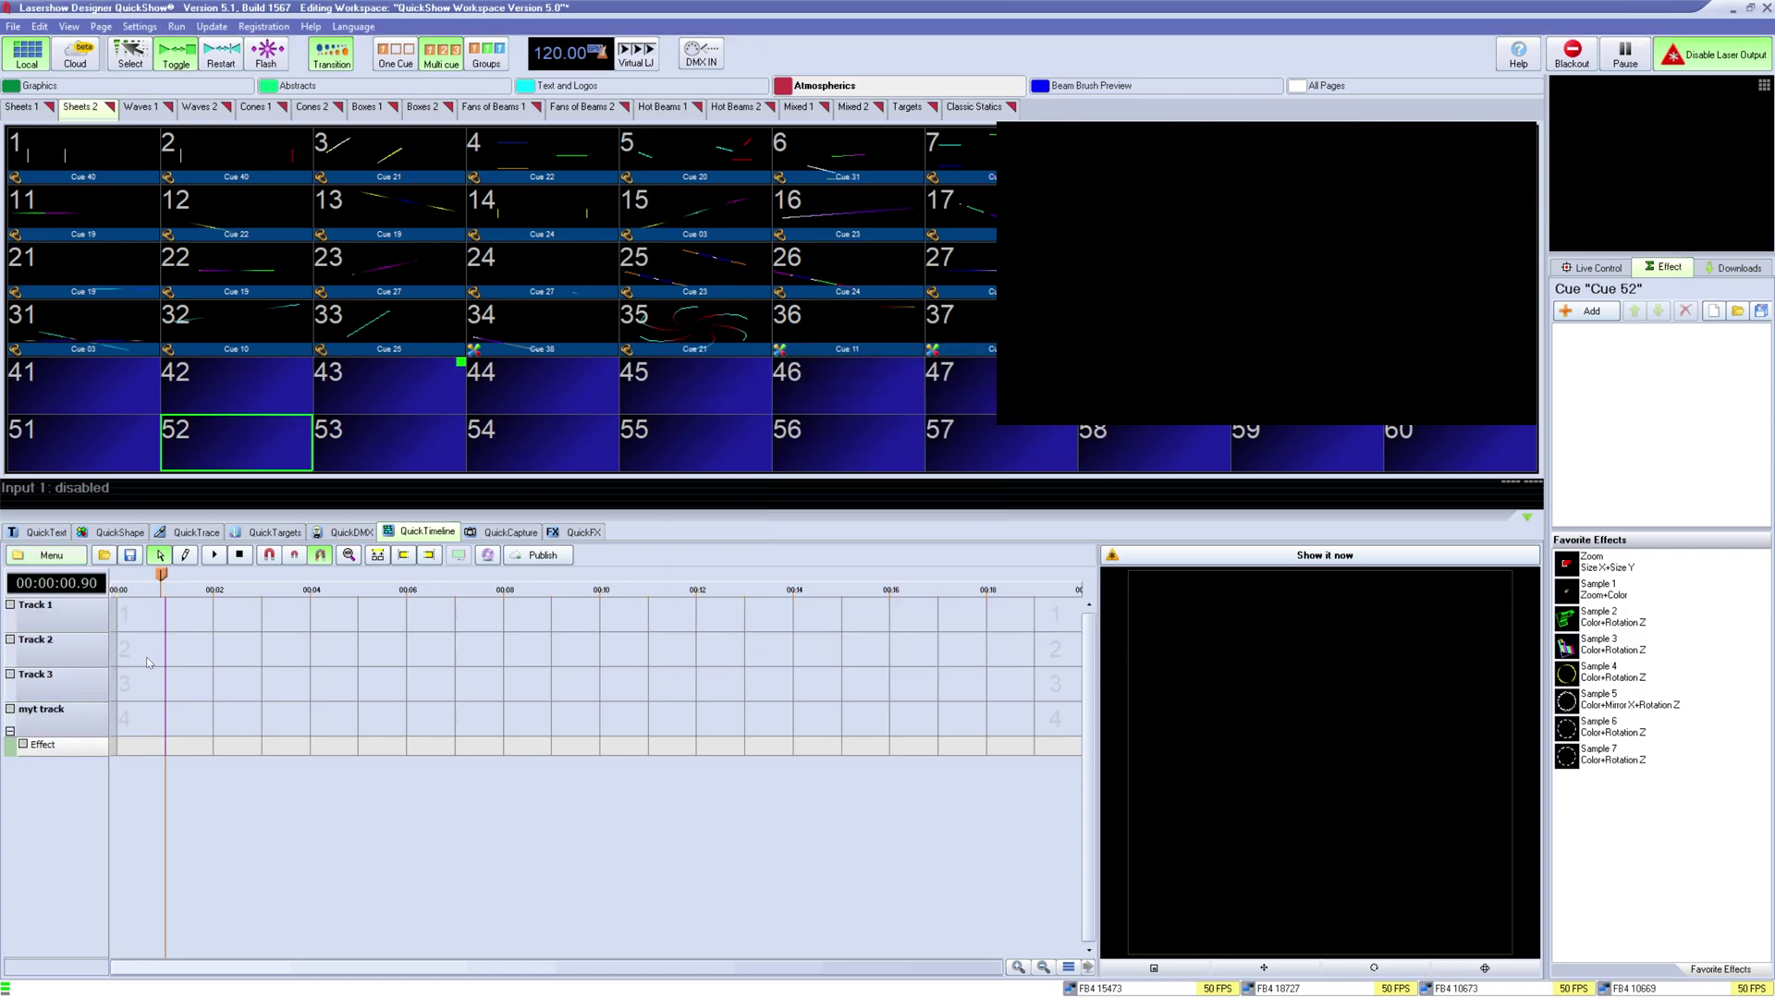
# Step: Name the show "My Show" in the show properties
pyautogui.click(54, 557)
pyautogui.click(56, 747)
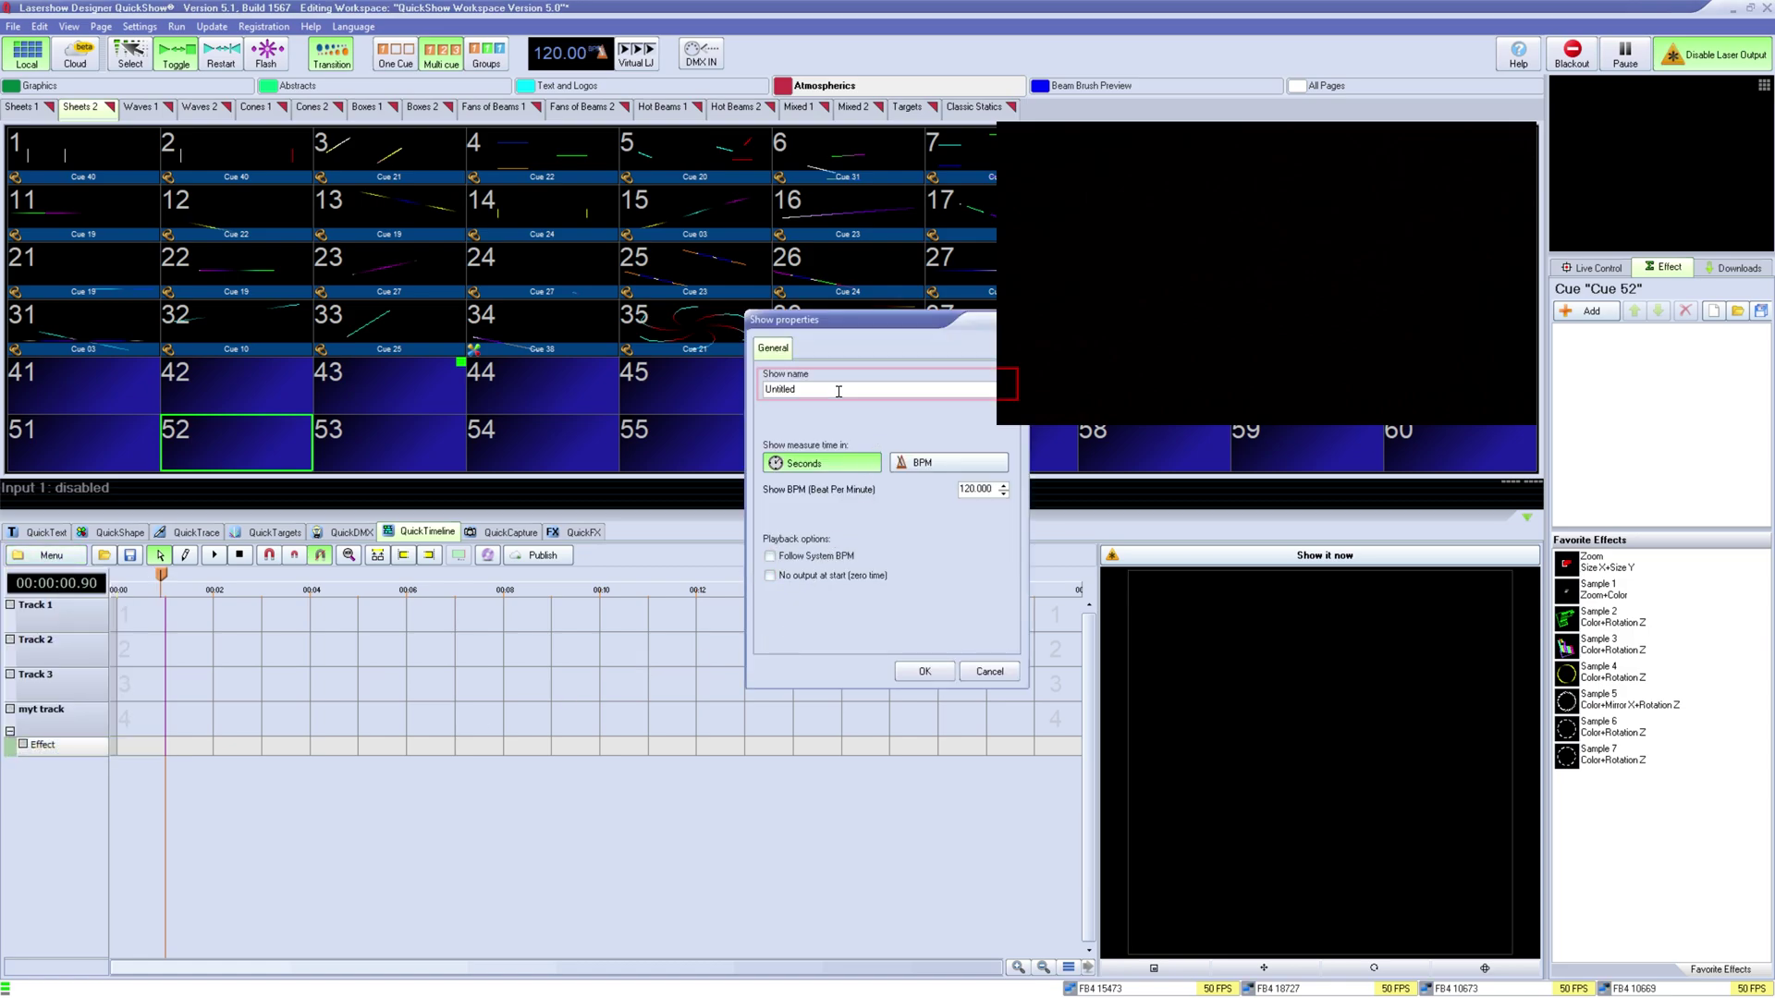
pyautogui.moveTo(835, 391); pyautogui.dragTo(694, 398)
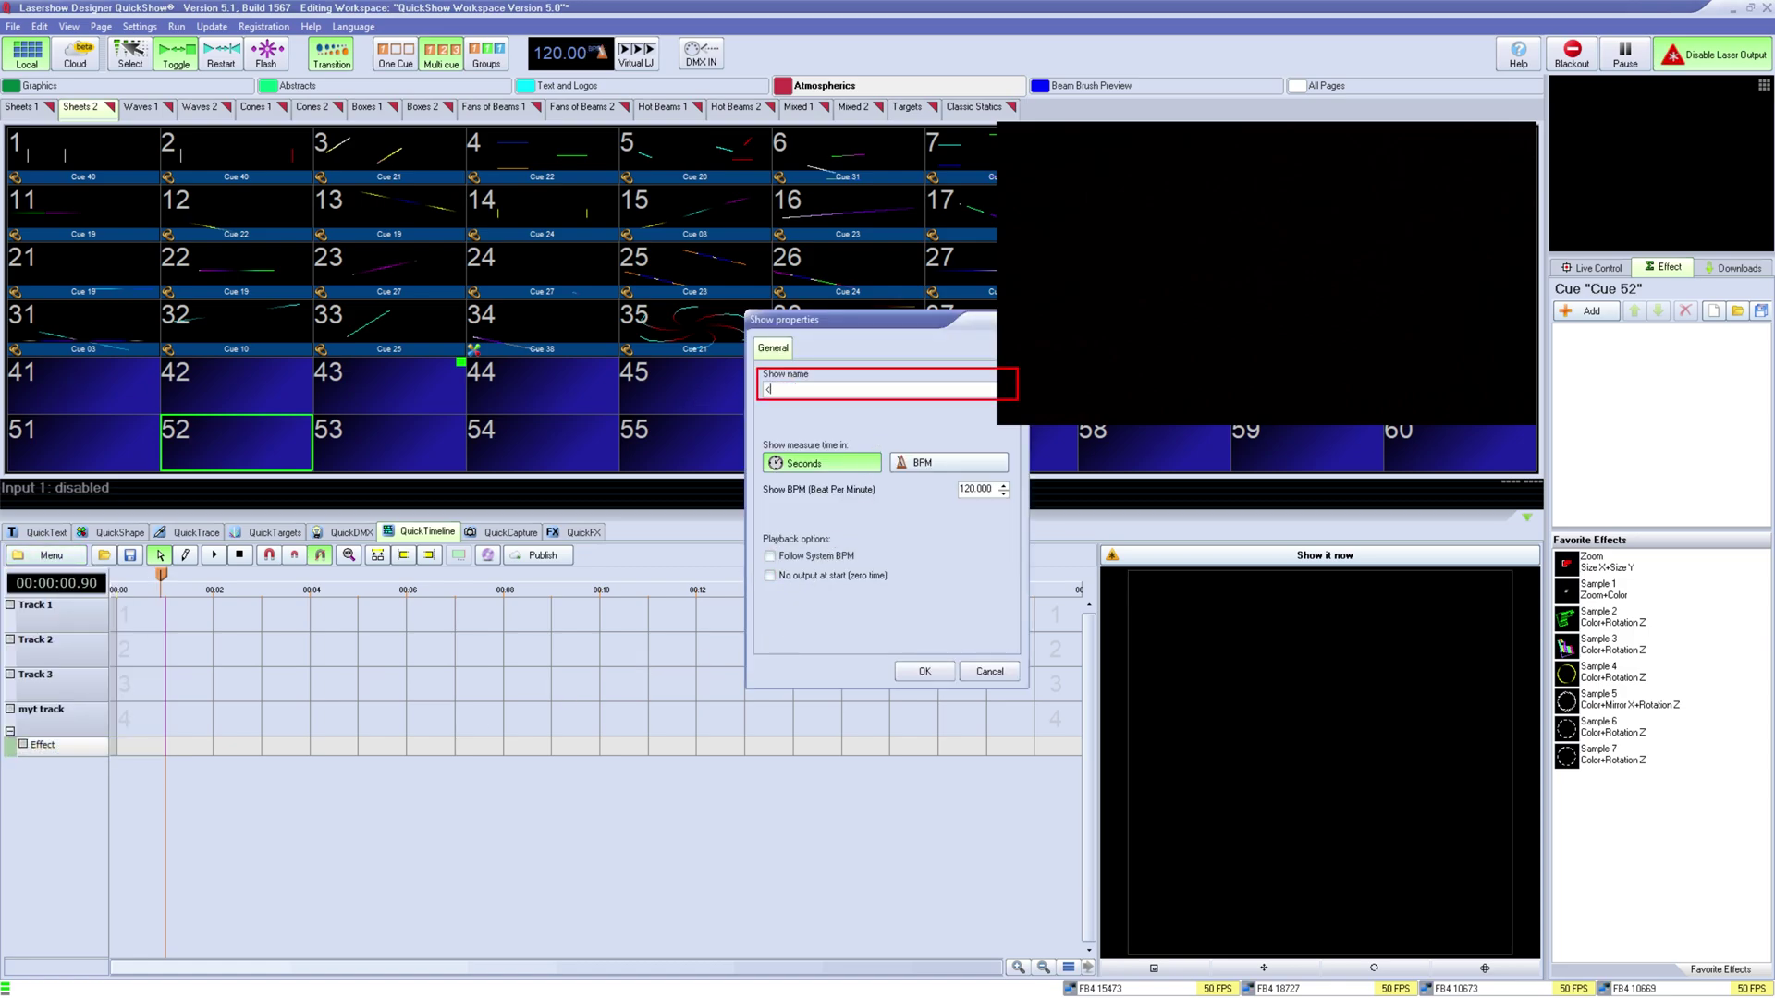
pyautogui.write('My Show')
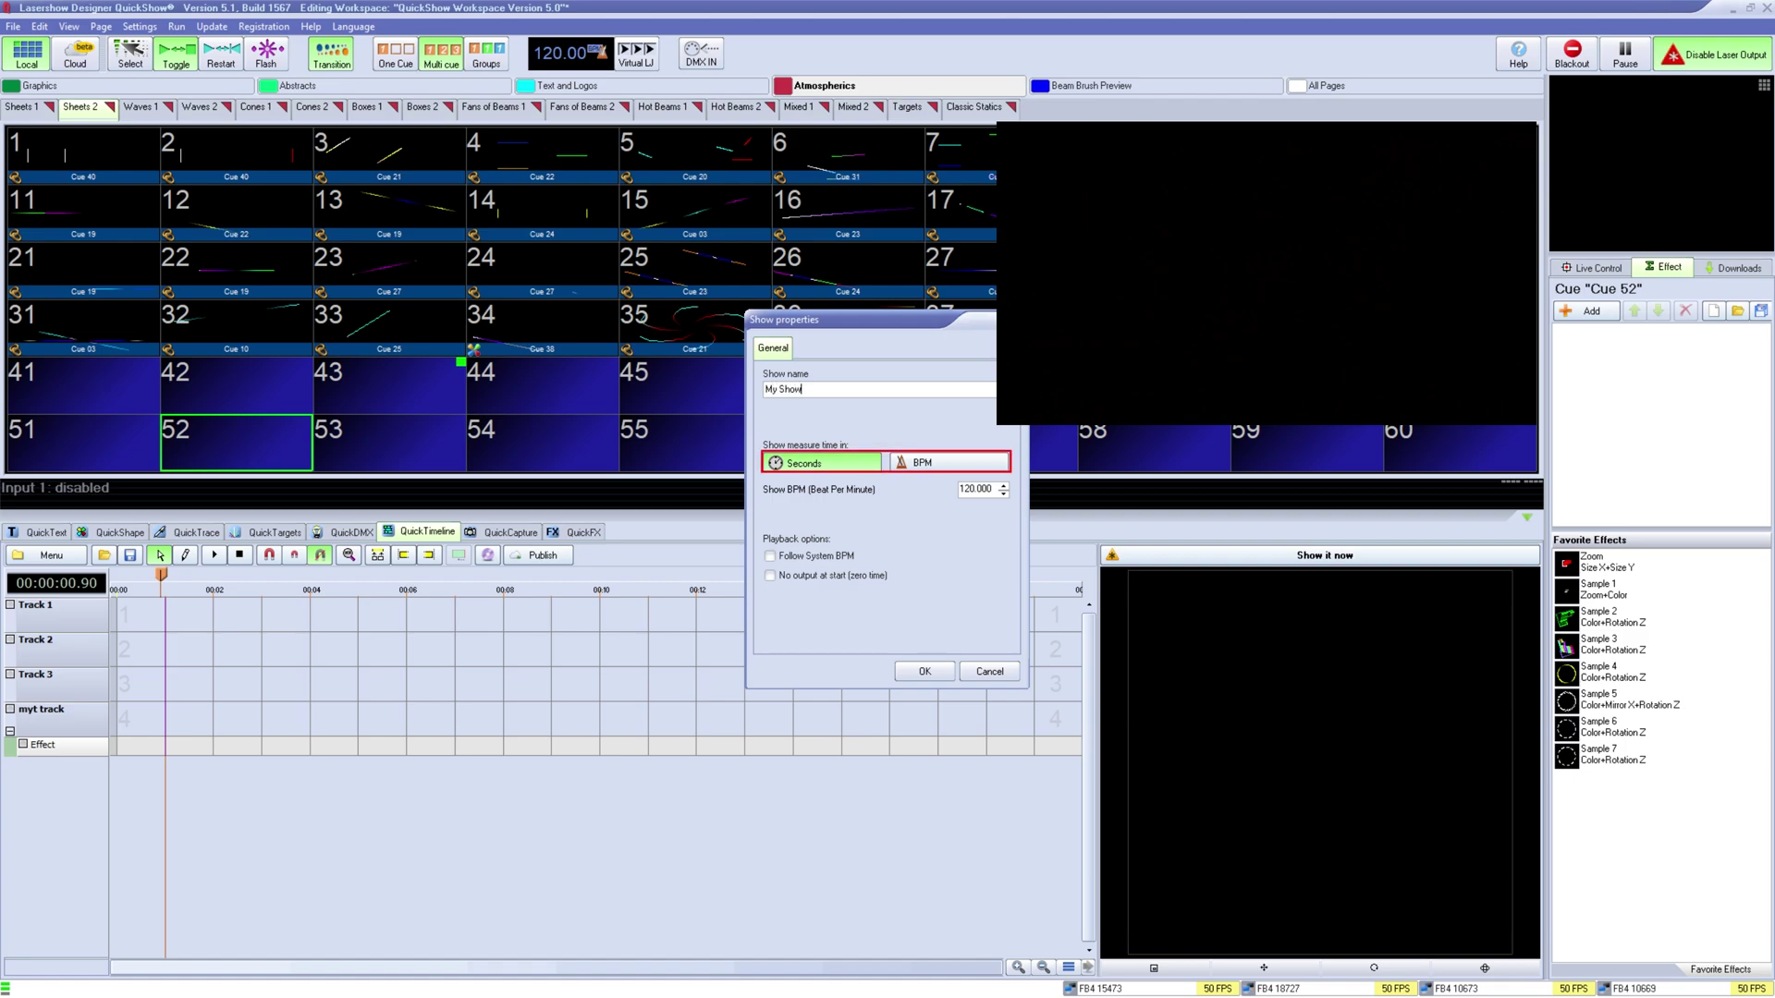
# Step: Set the show BPM to 150, enable Follow System BPM, and apply the show properties
pyautogui.doubleClick(983, 490)
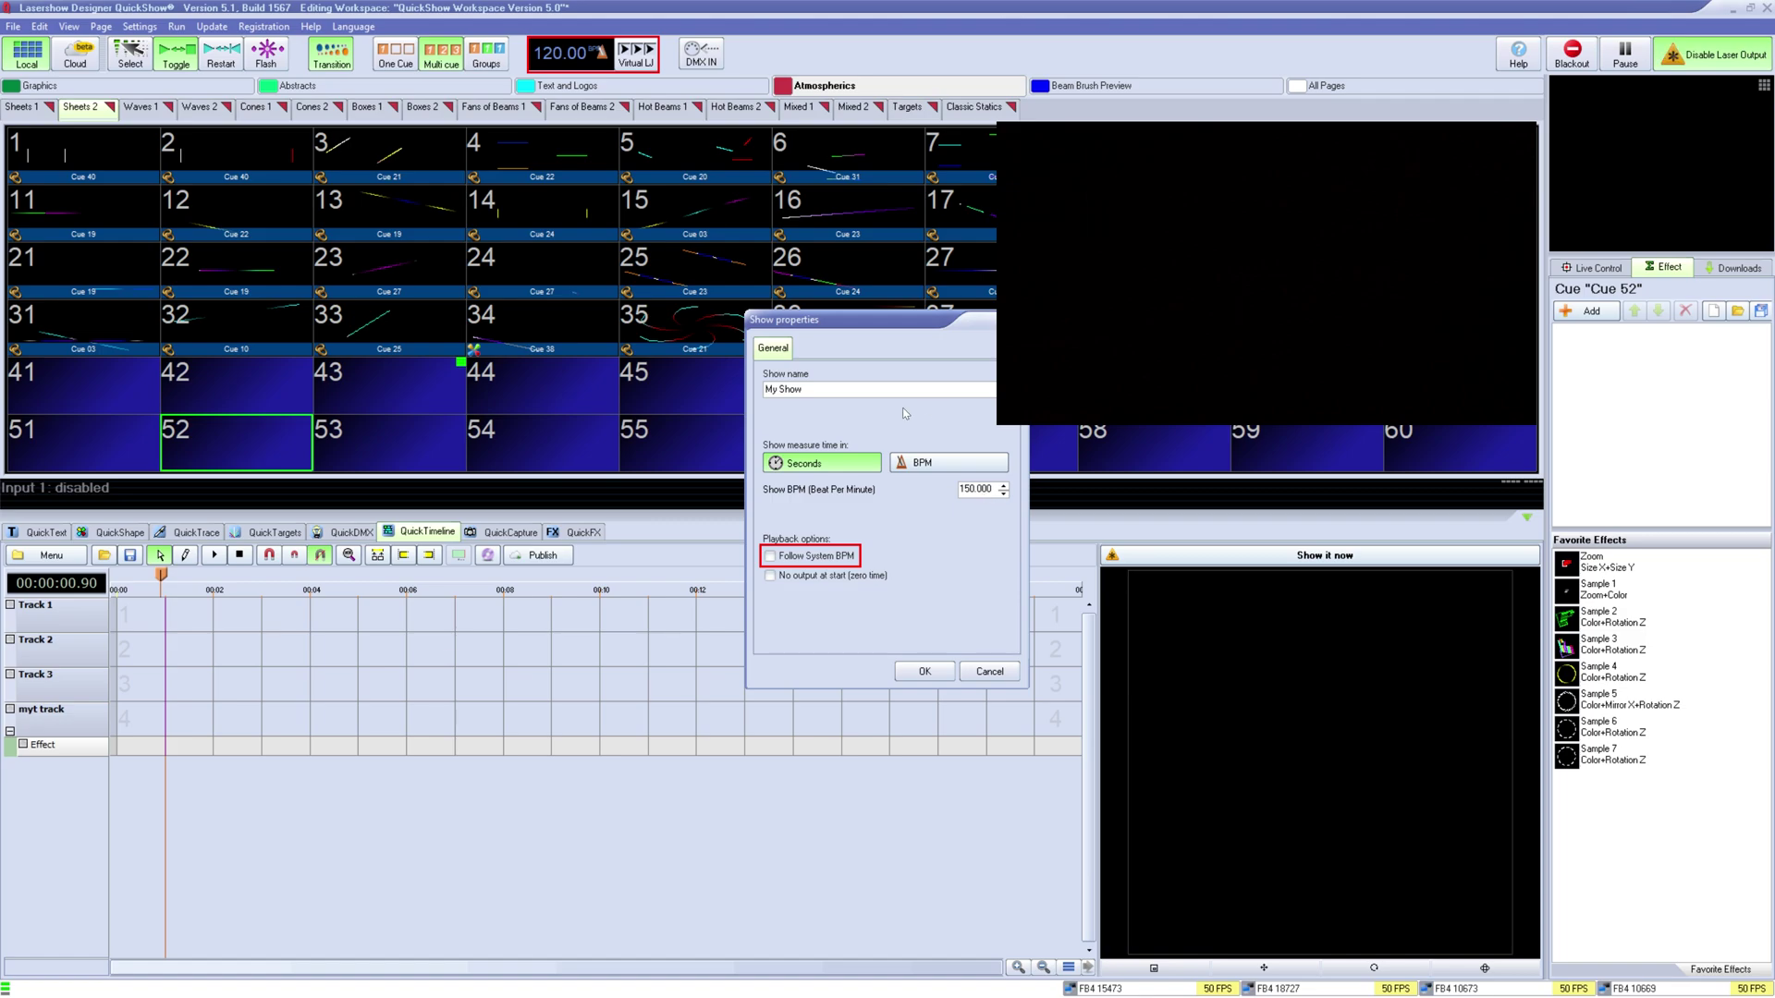
pyautogui.click(770, 556)
pyautogui.click(843, 579)
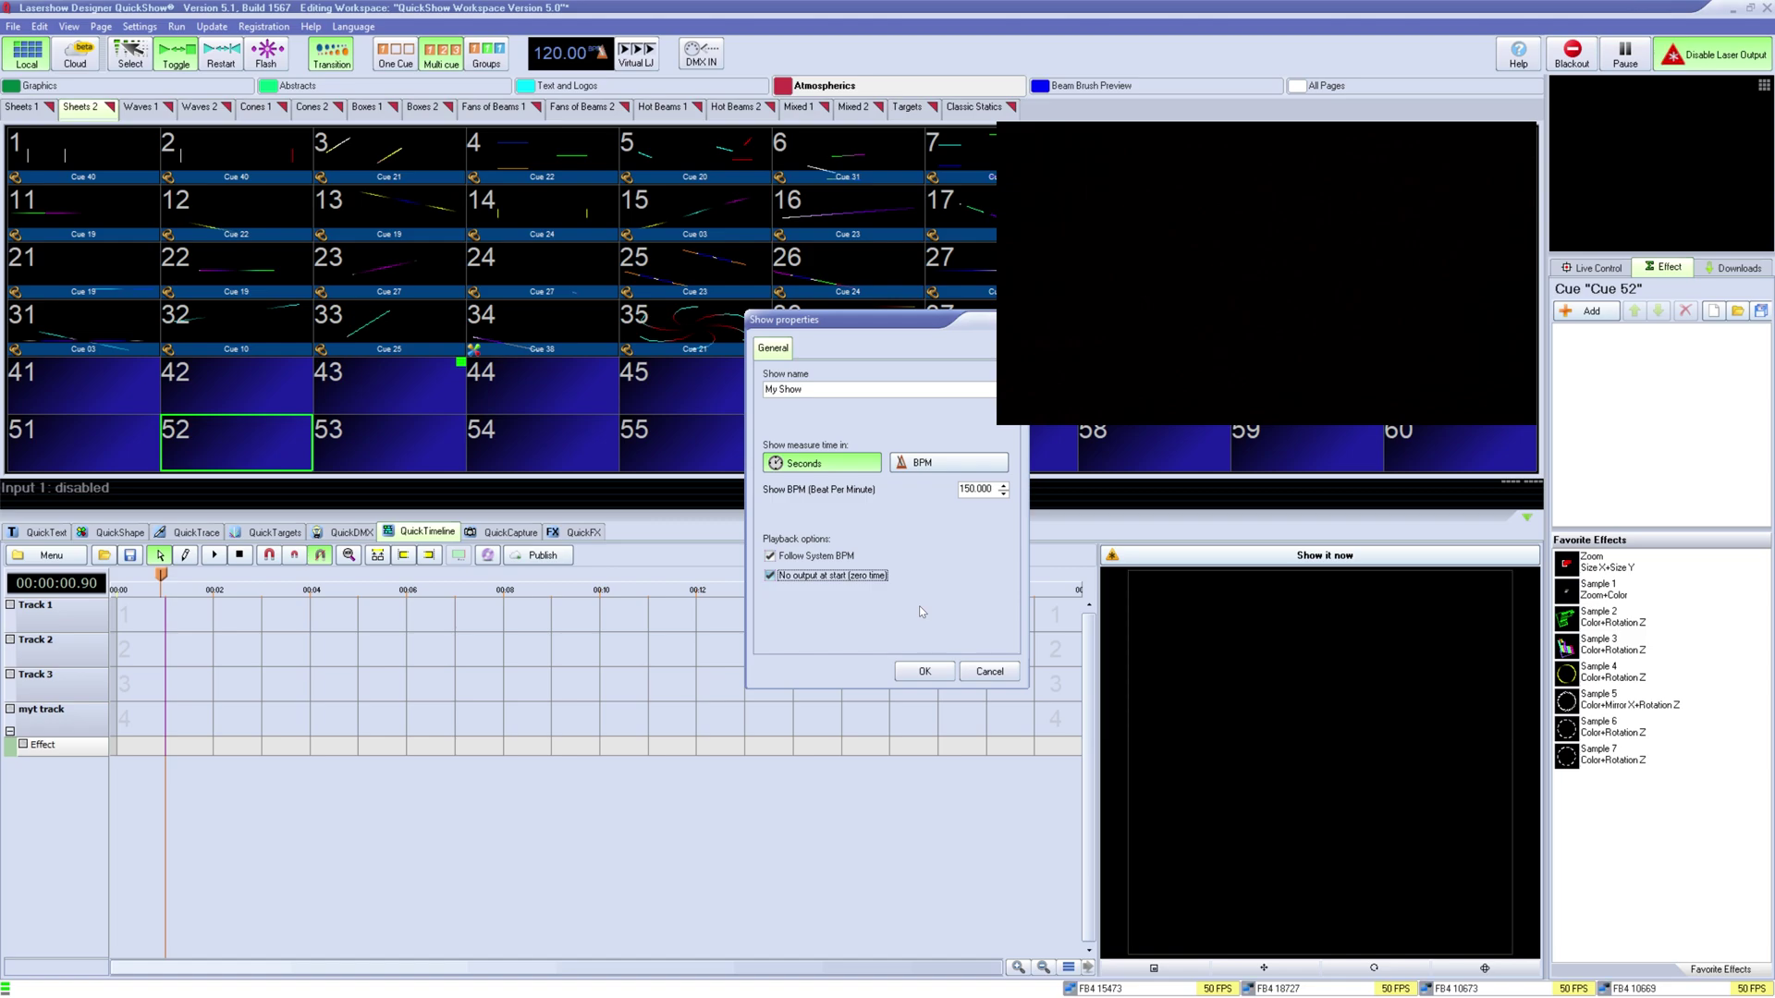
pyautogui.click(858, 575)
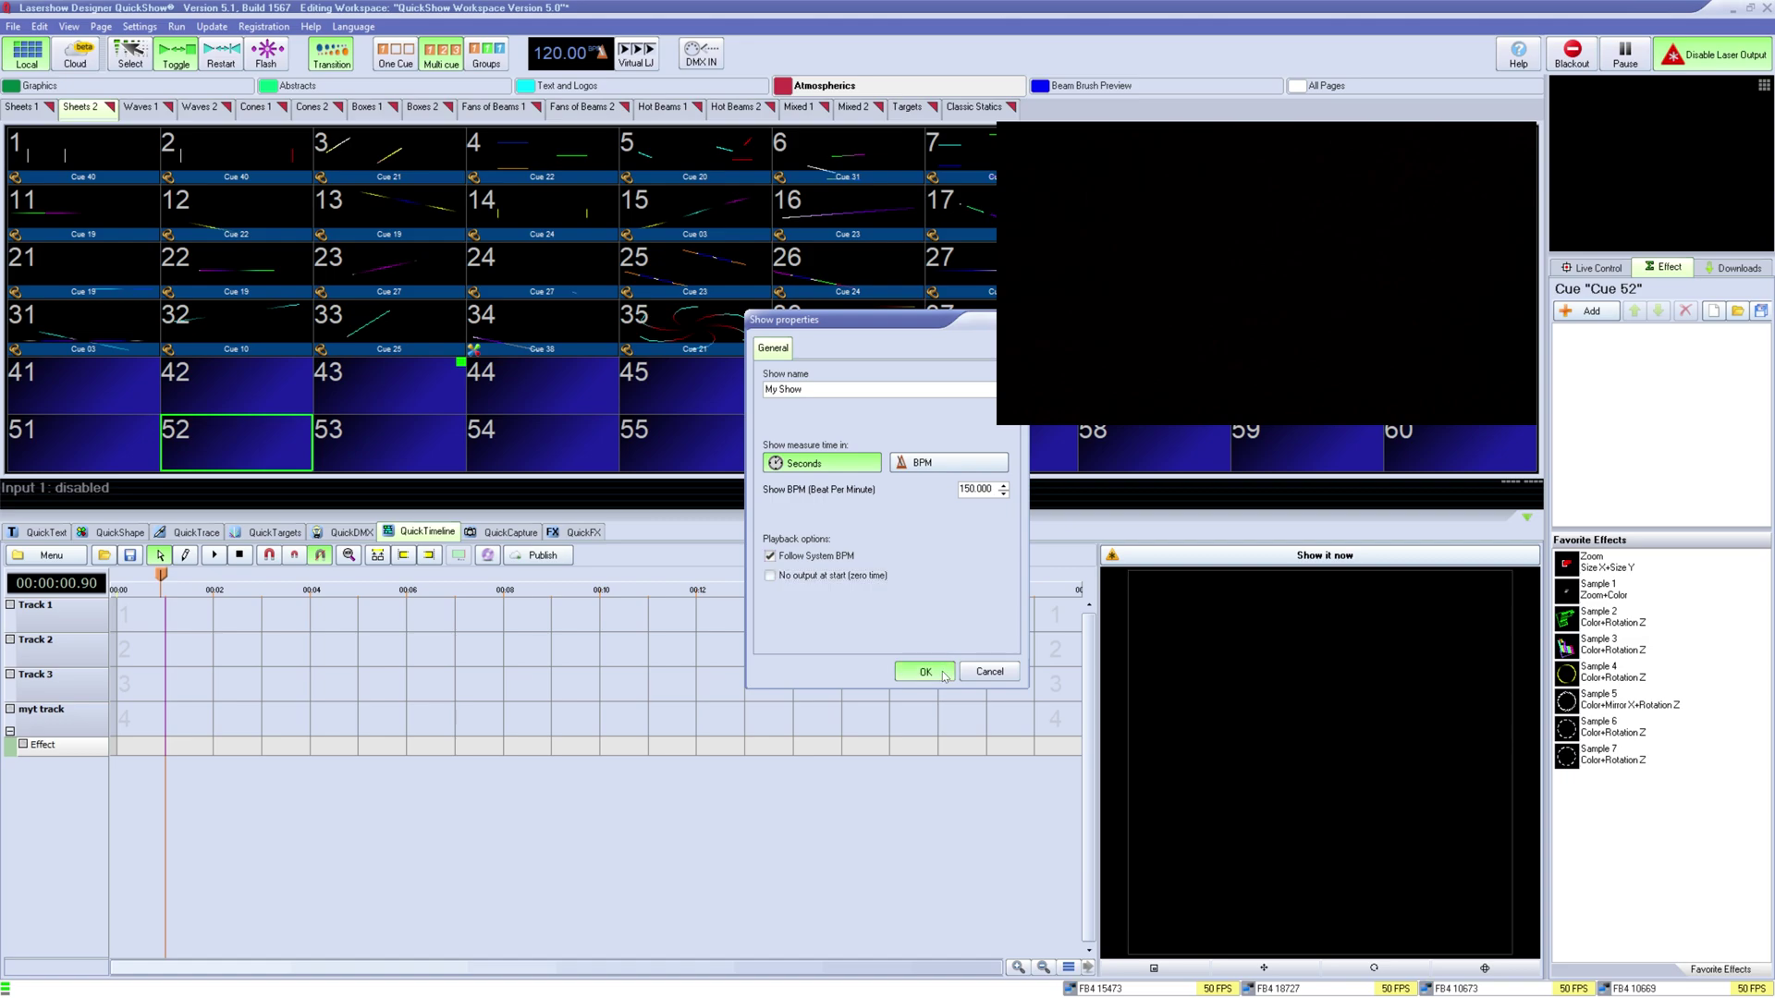
pyautogui.click(924, 671)
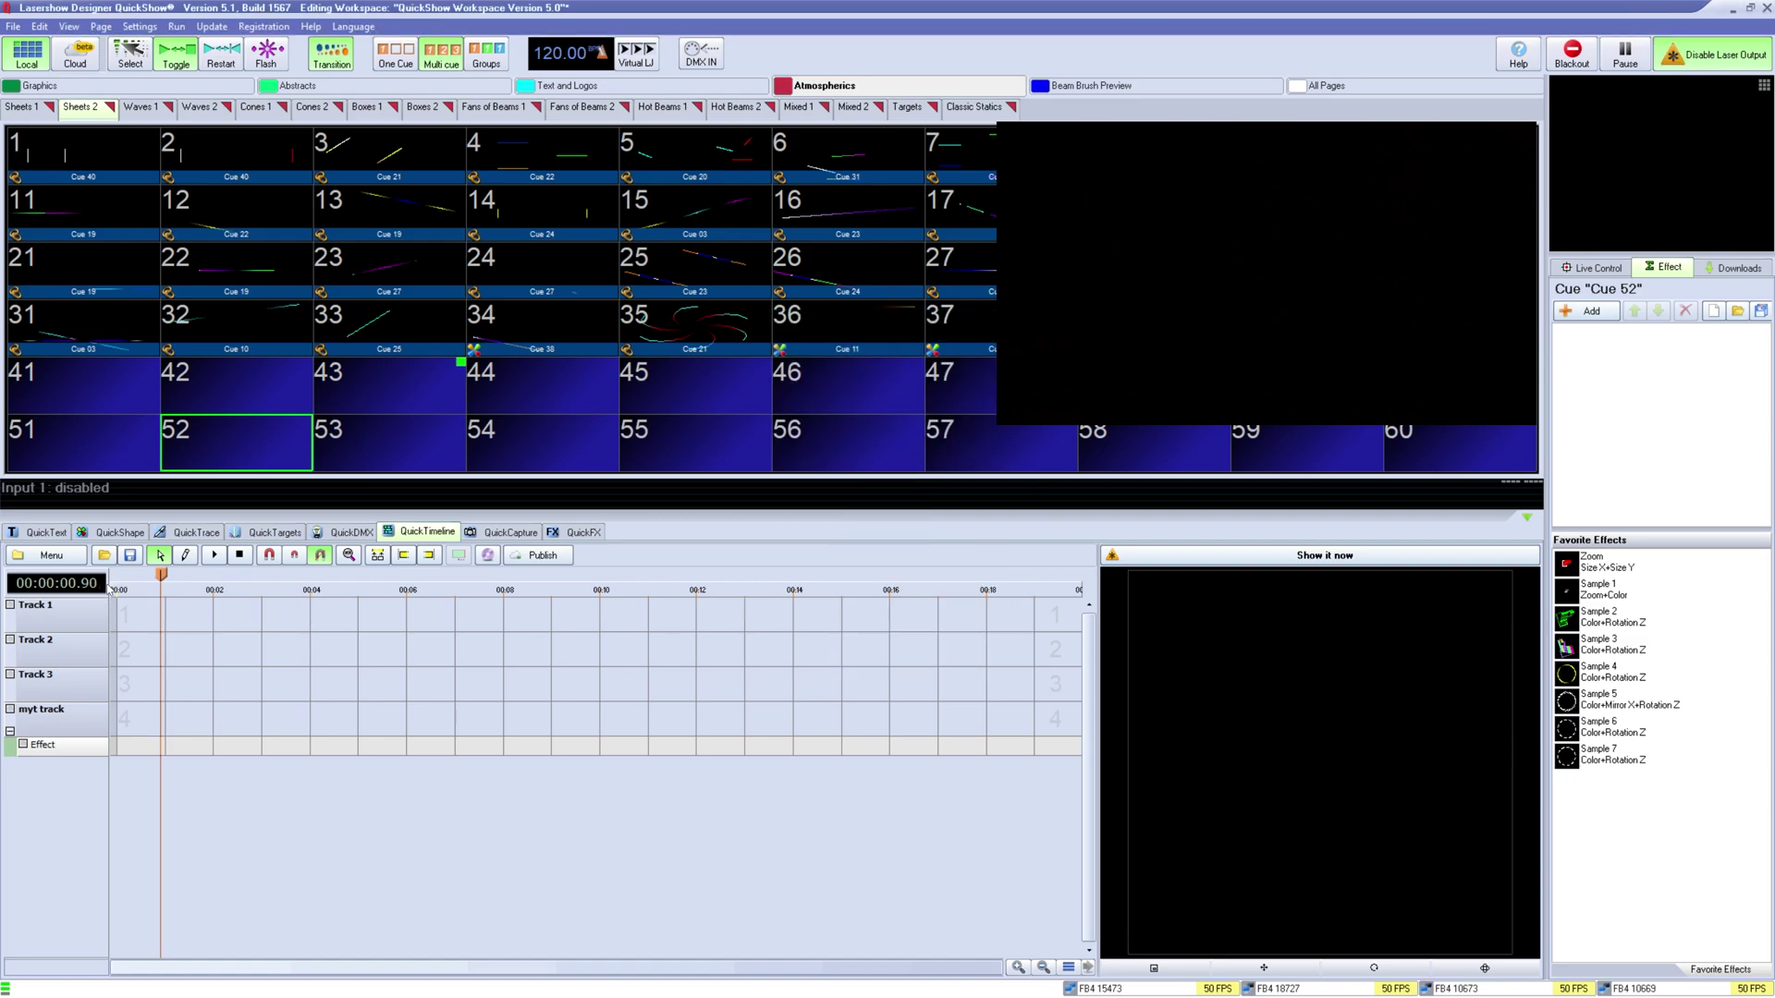
pyautogui.rightClick(105, 616)
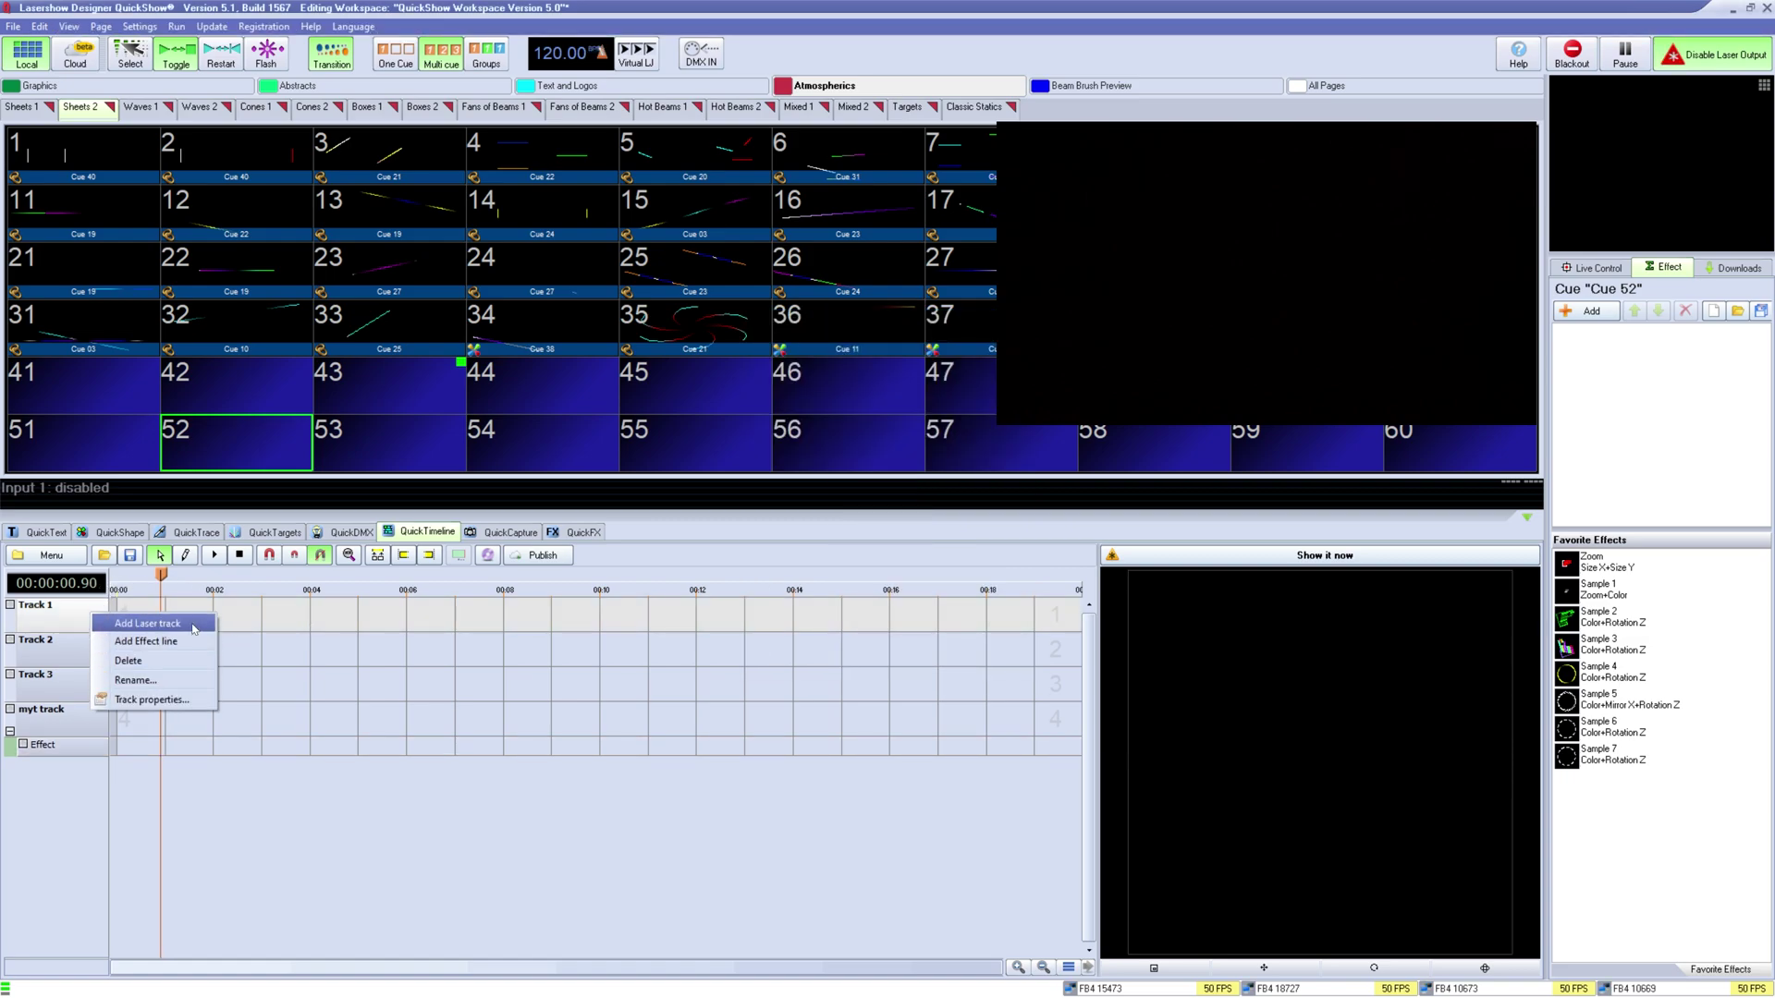
pyautogui.rightClick(167, 589)
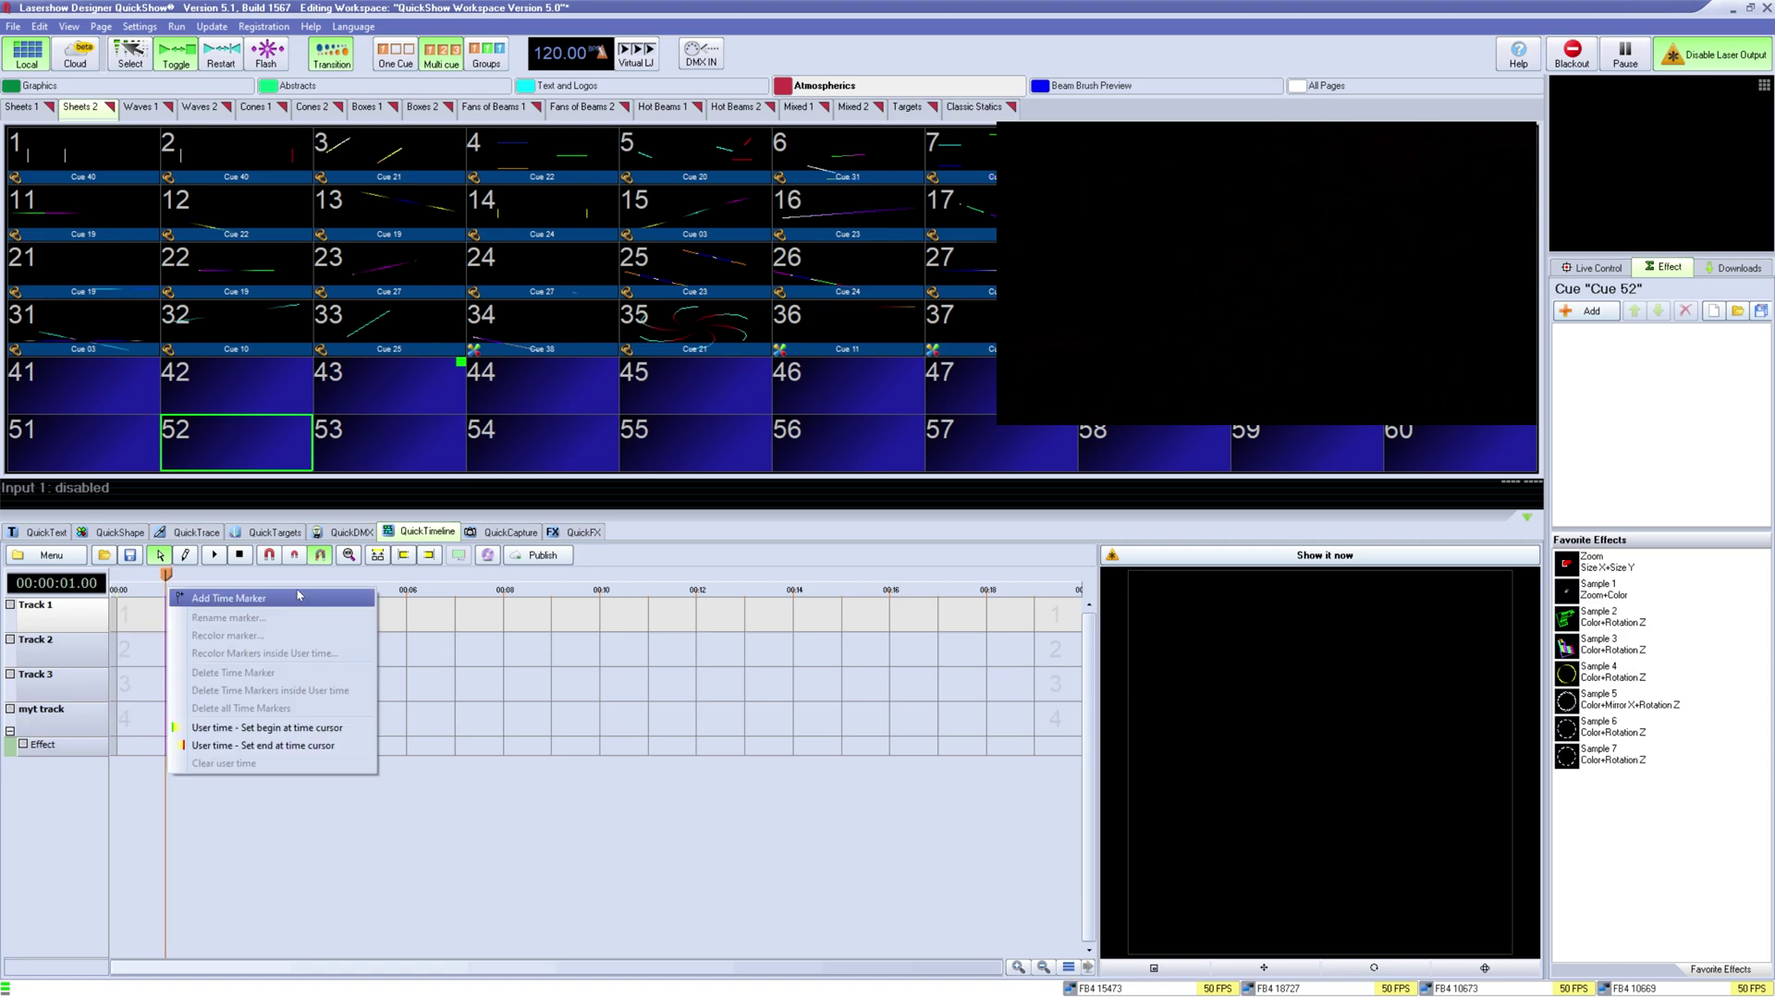
pyautogui.click(128, 576)
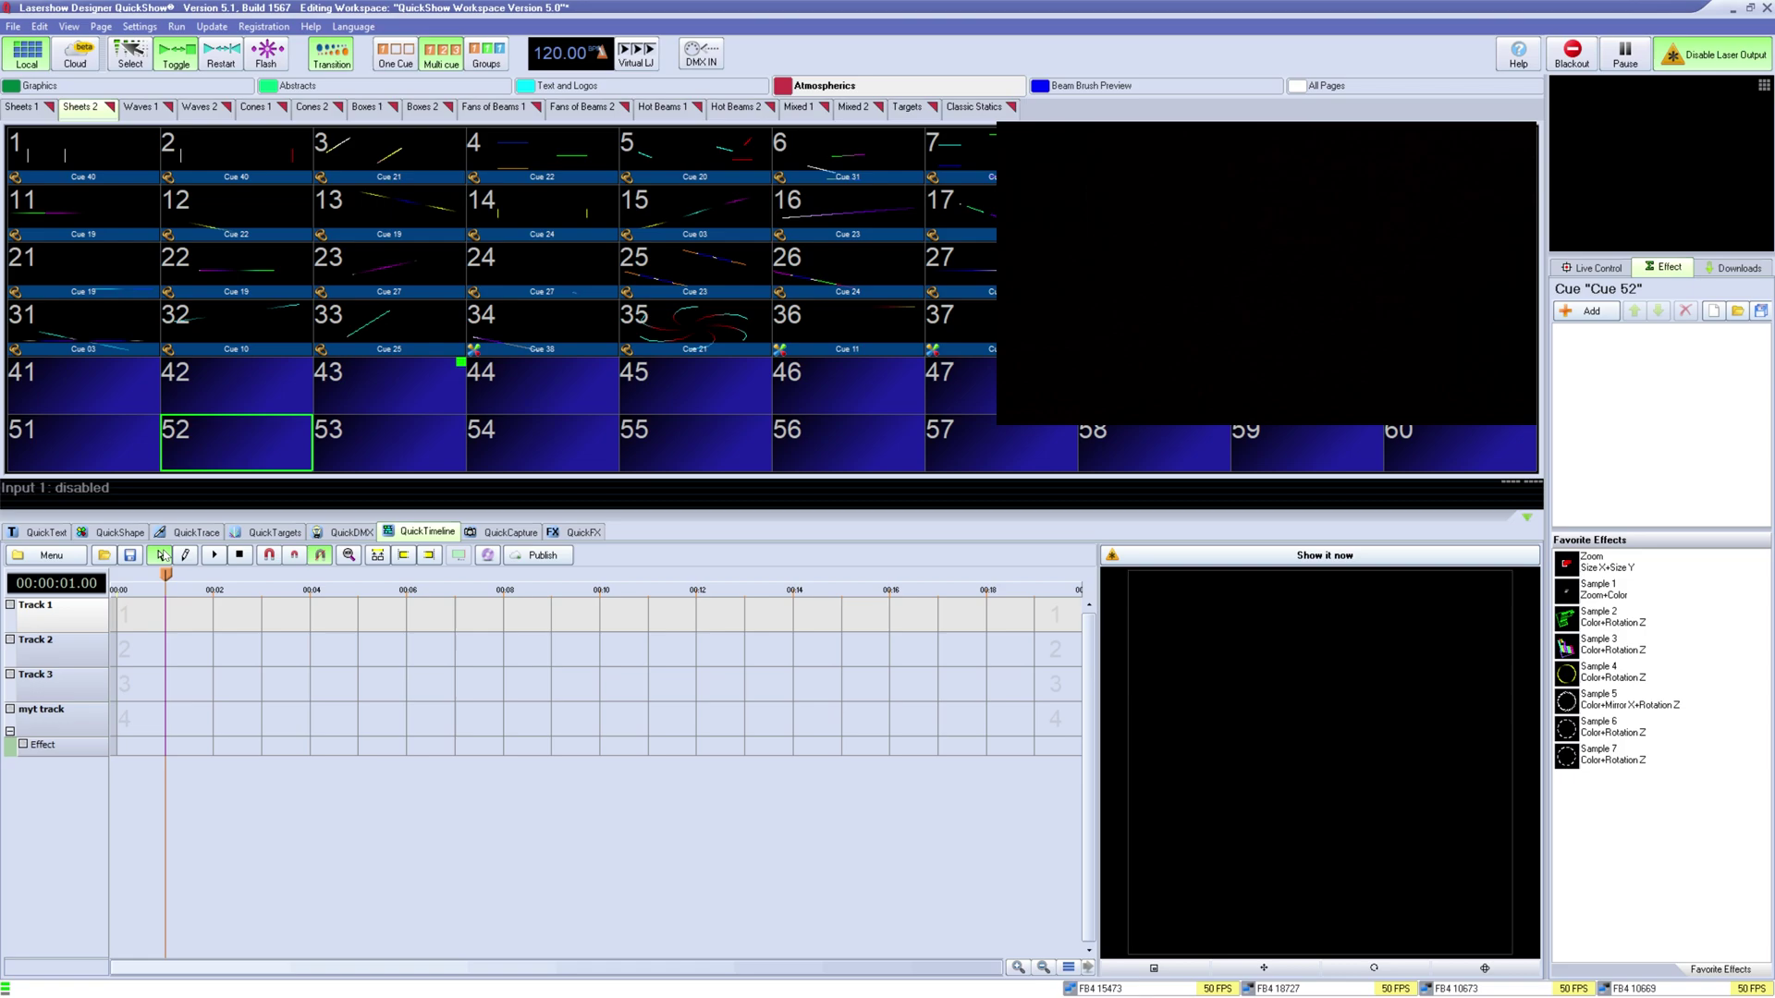
# Step: Create an empty event on Track 1 starting at about 0.4 seconds
pyautogui.doubleClick(137, 619)
pyautogui.rightClick(150, 609)
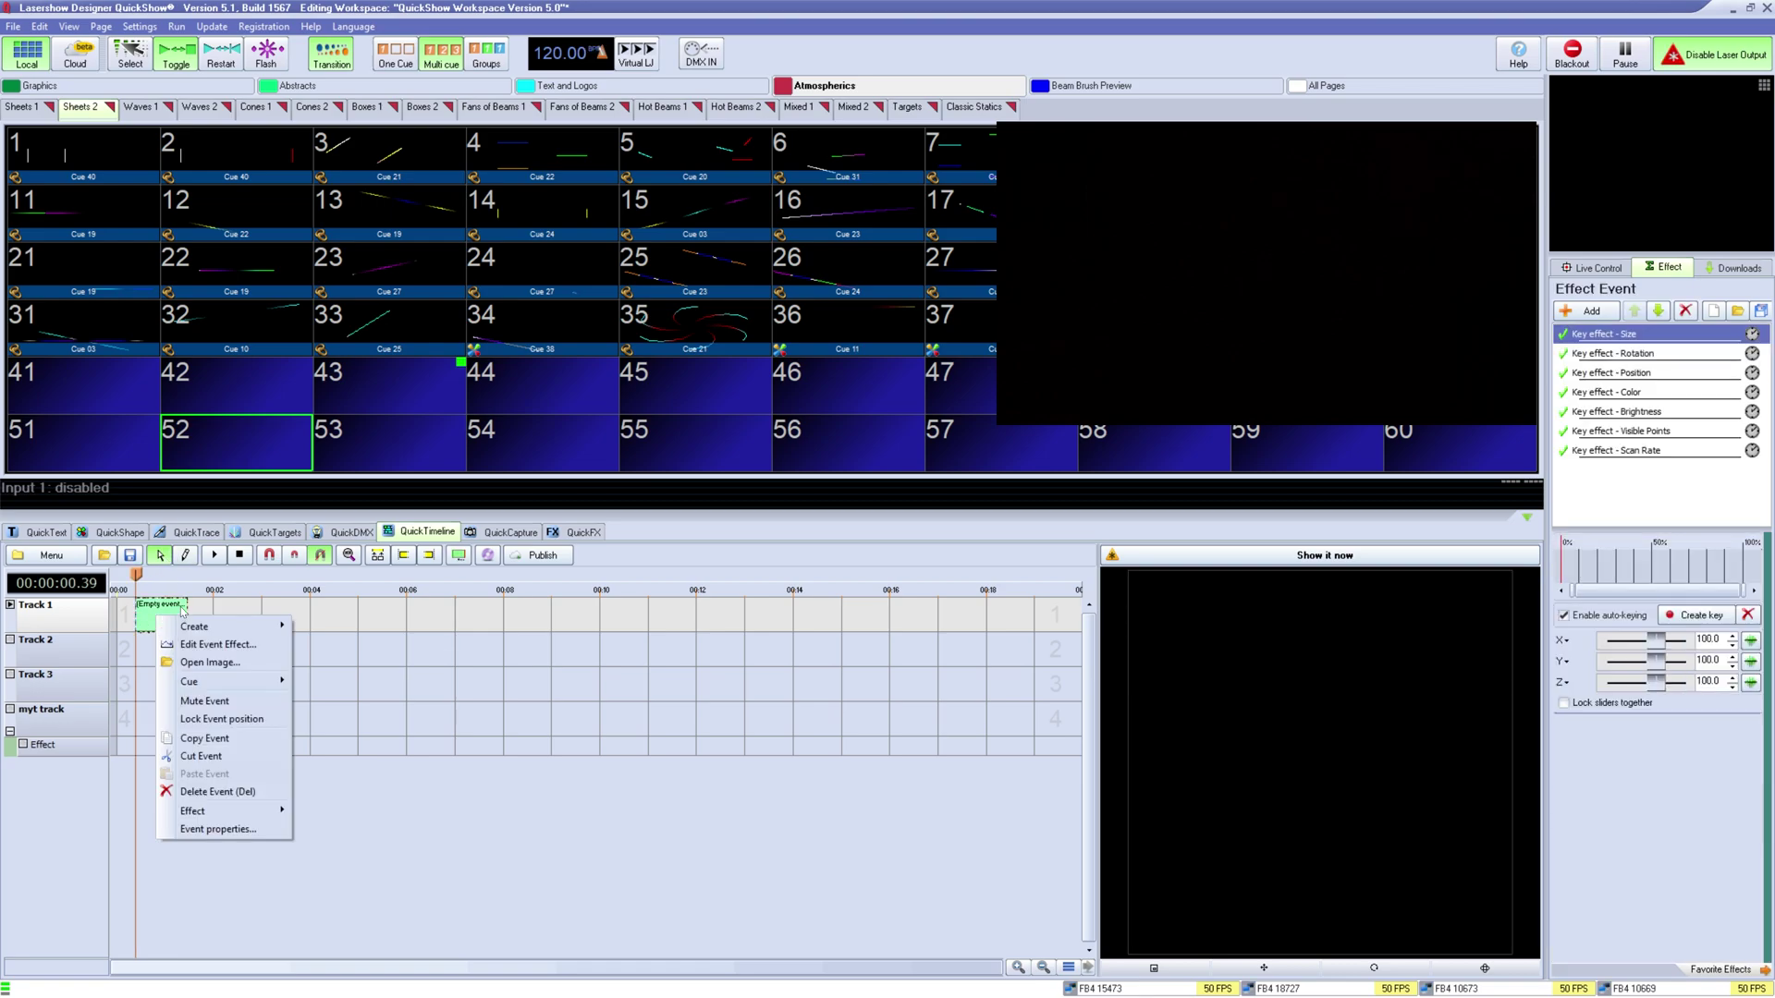
pyautogui.click(214, 603)
# Step: Draw a second empty event on Track 1 from about 1.9 to 3 seconds
pyautogui.click(186, 556)
pyautogui.moveTo(209, 616); pyautogui.dragTo(265, 621)
pyautogui.rightClick(262, 621)
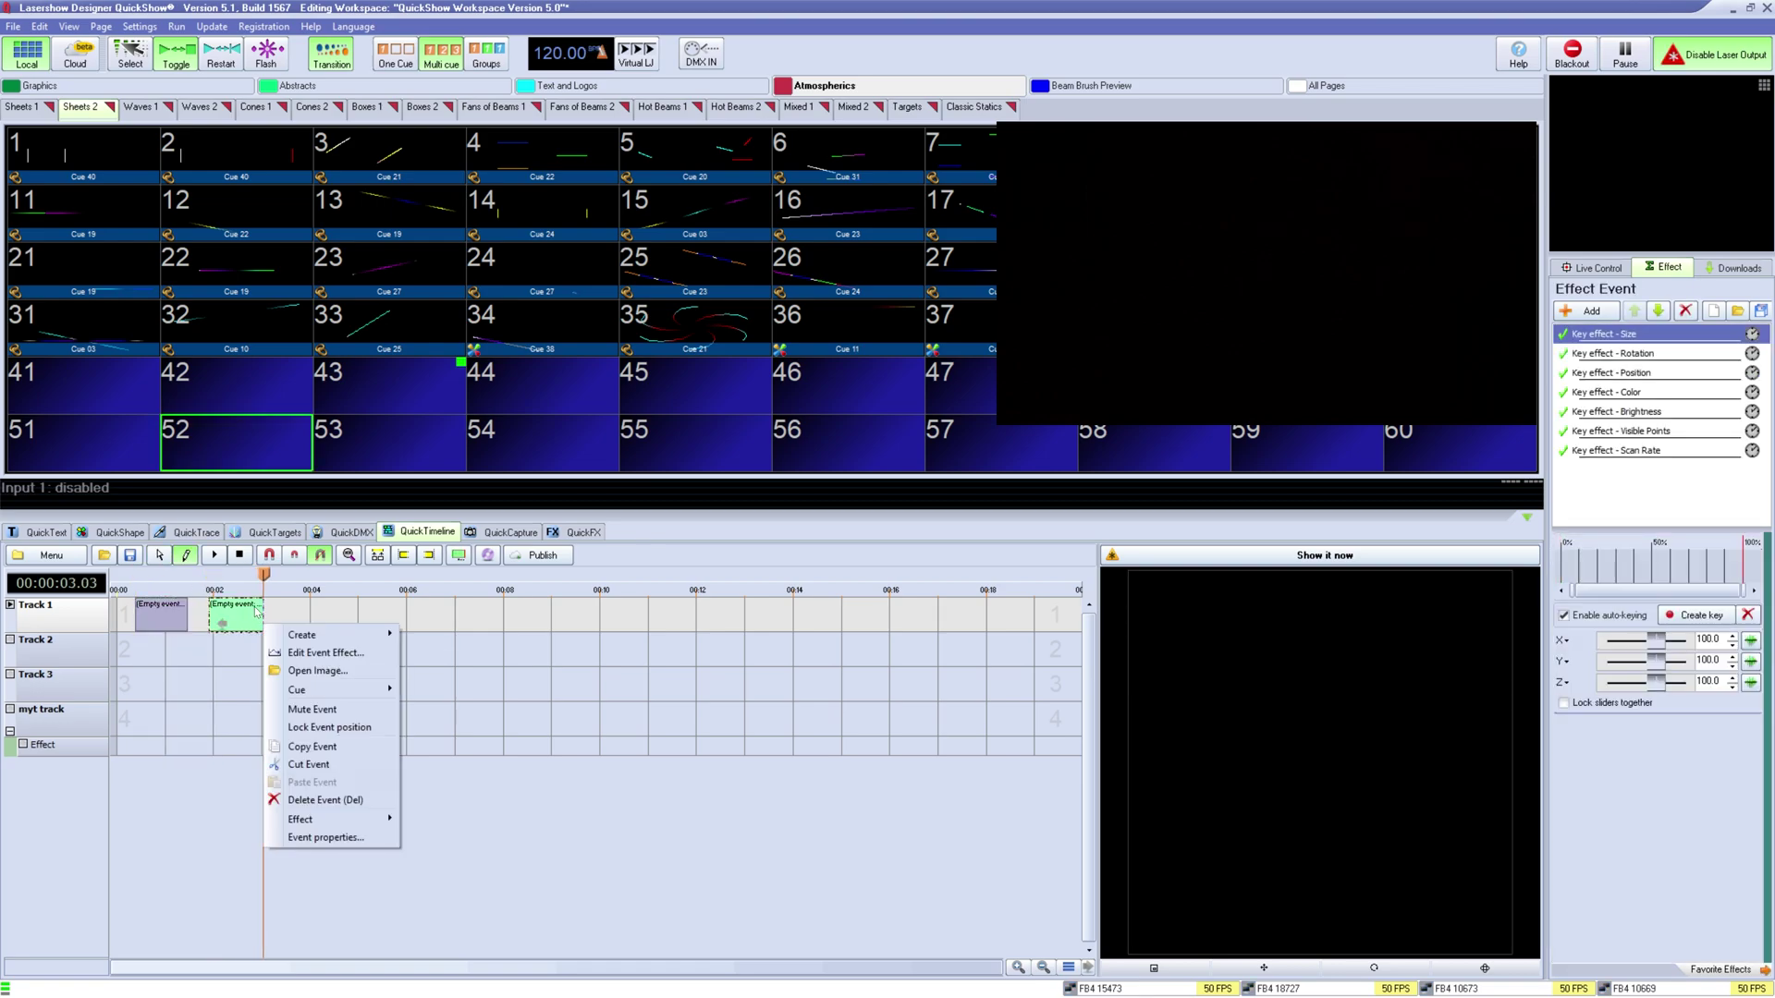
pyautogui.click(275, 610)
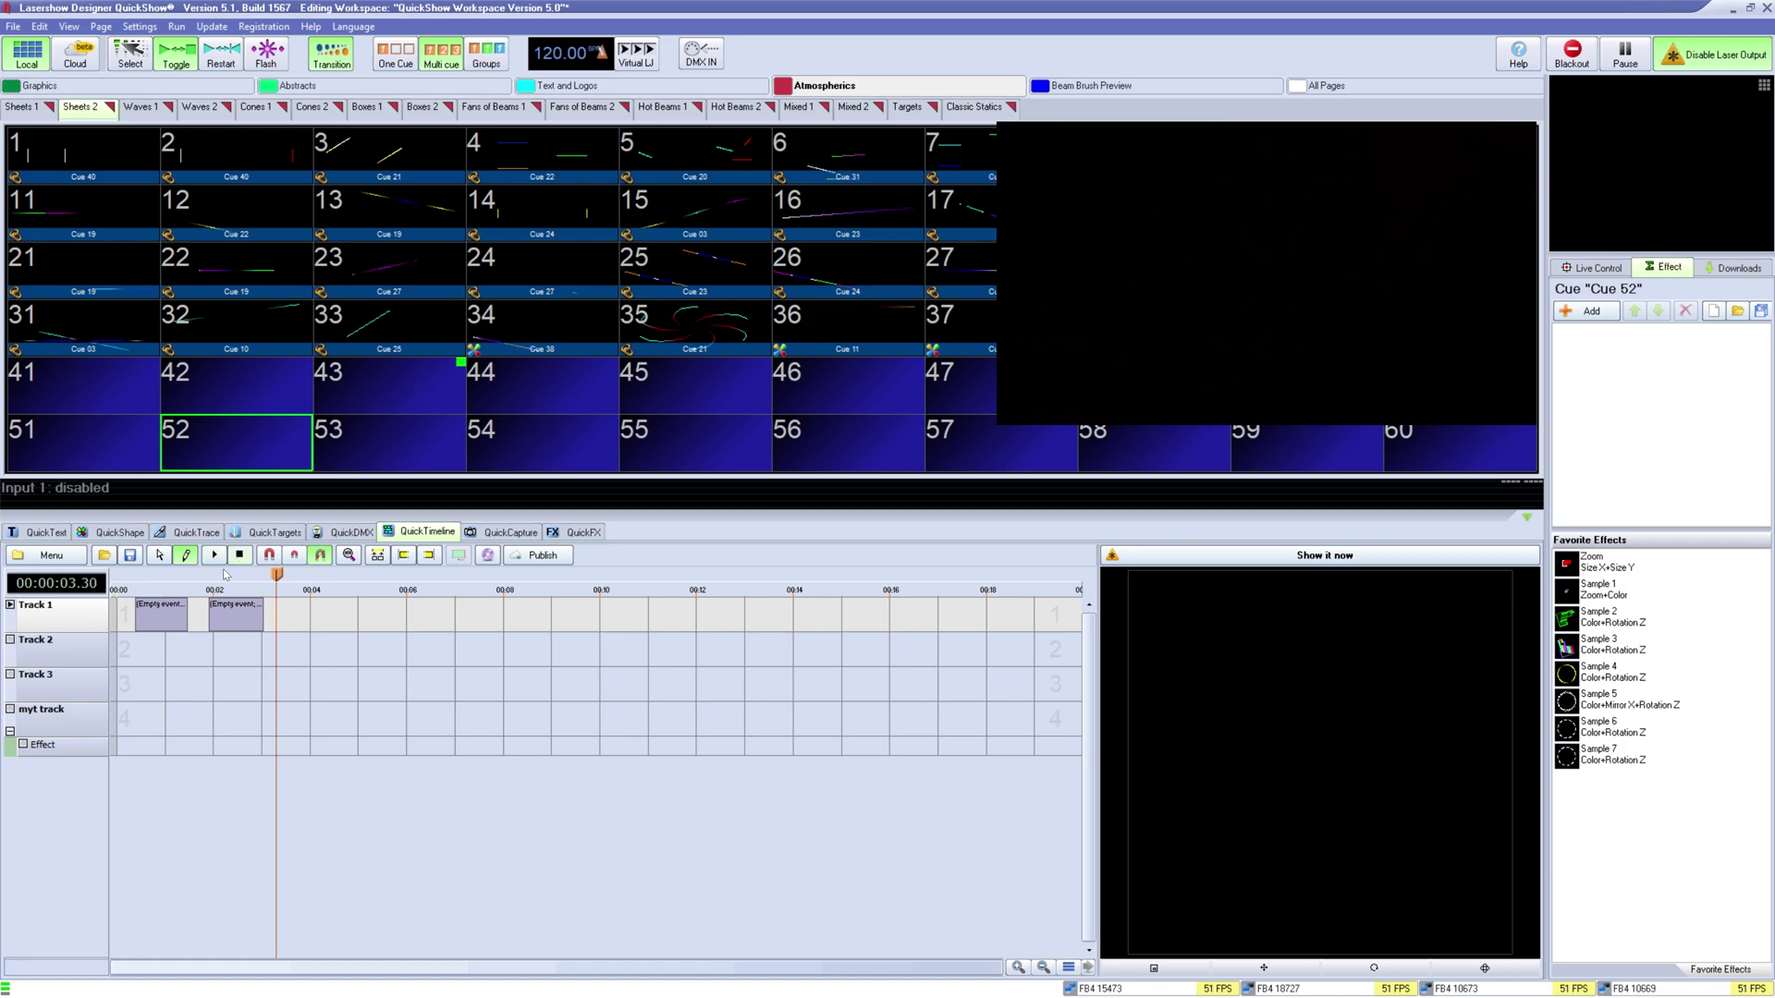
pyautogui.click(219, 575)
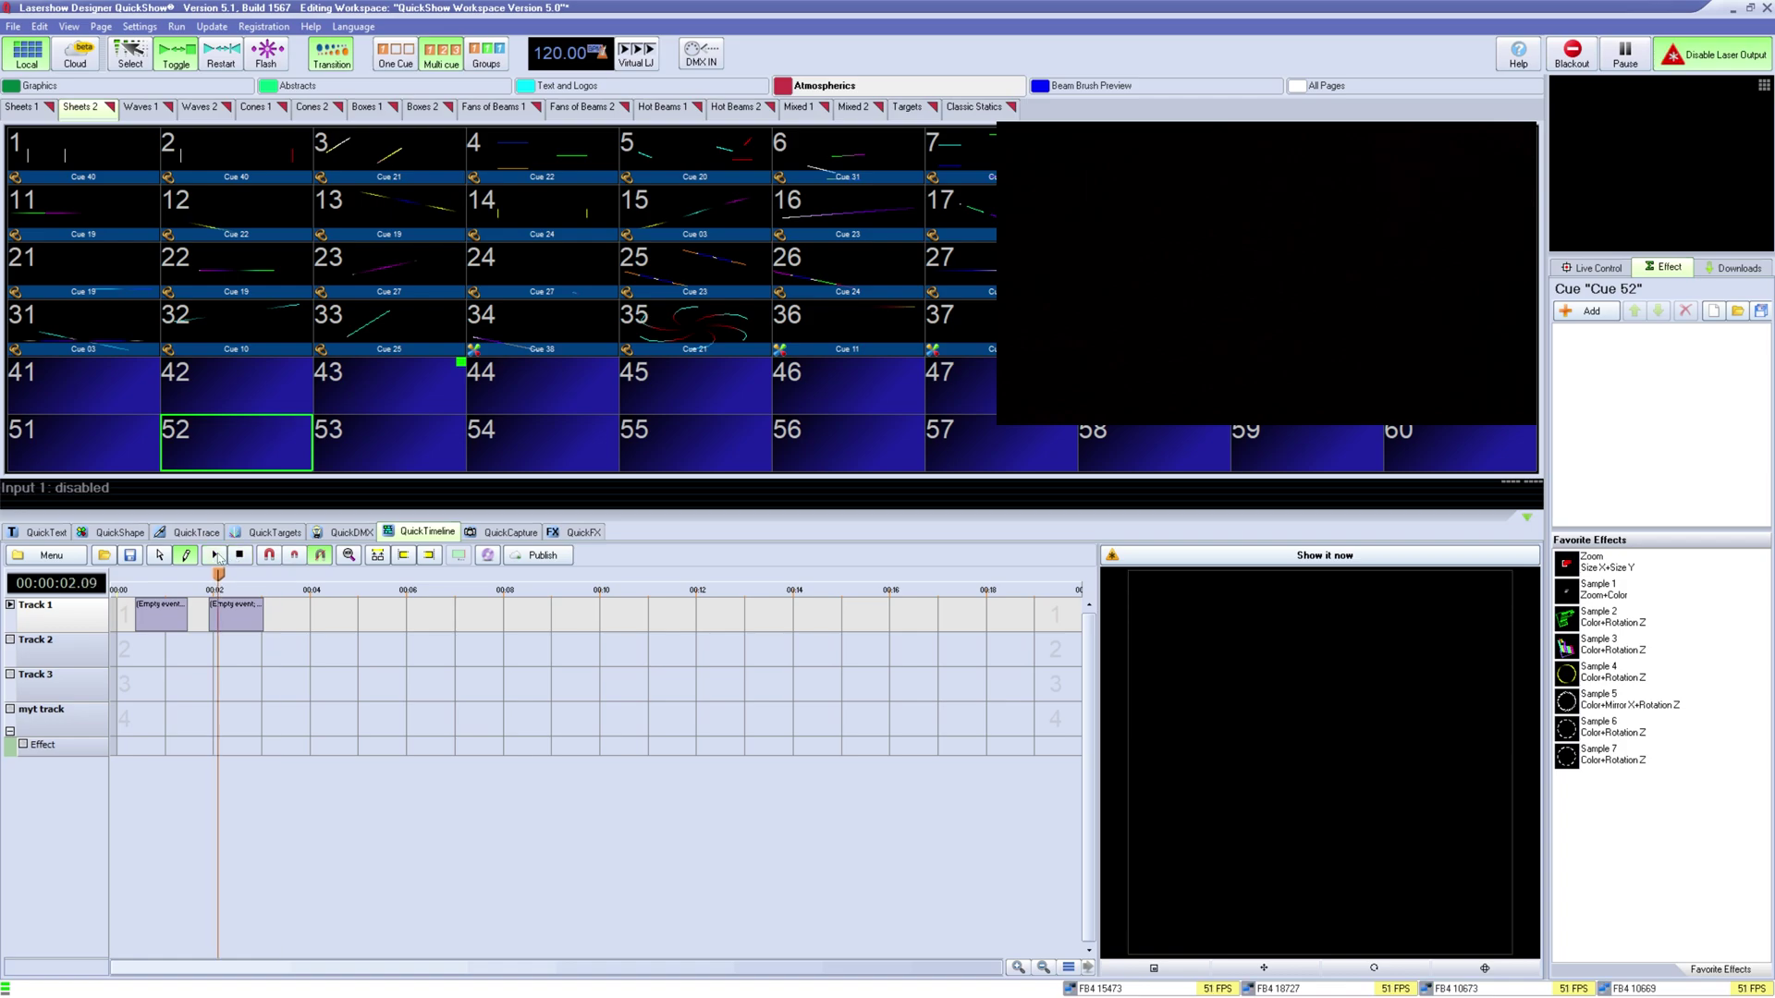
# Step: Extend the end of the second event on Track 1 to about 4 seconds
pyautogui.click(277, 554)
pyautogui.moveTo(263, 614); pyautogui.dragTo(310, 623)
pyautogui.click(320, 556)
# Step: Mark a user time range on the timeline from about 1.65 to 3.6 seconds
pyautogui.click(349, 556)
pyautogui.click(349, 556)
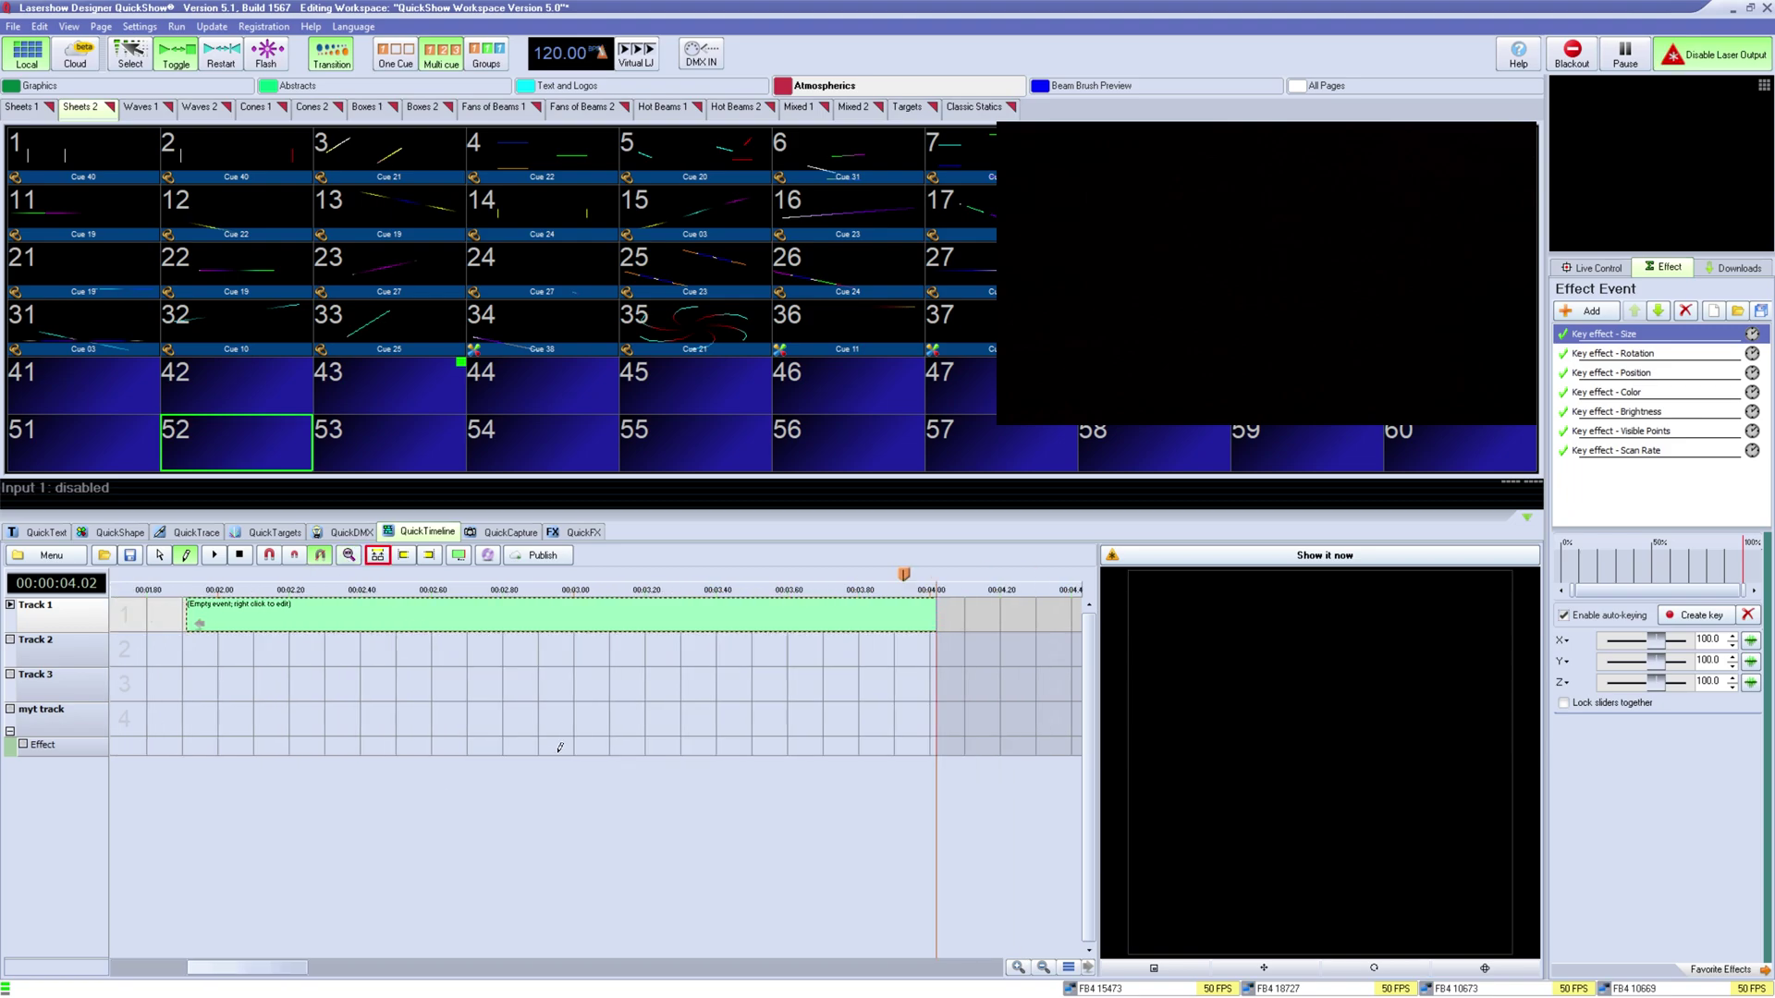
pyautogui.click(256, 590)
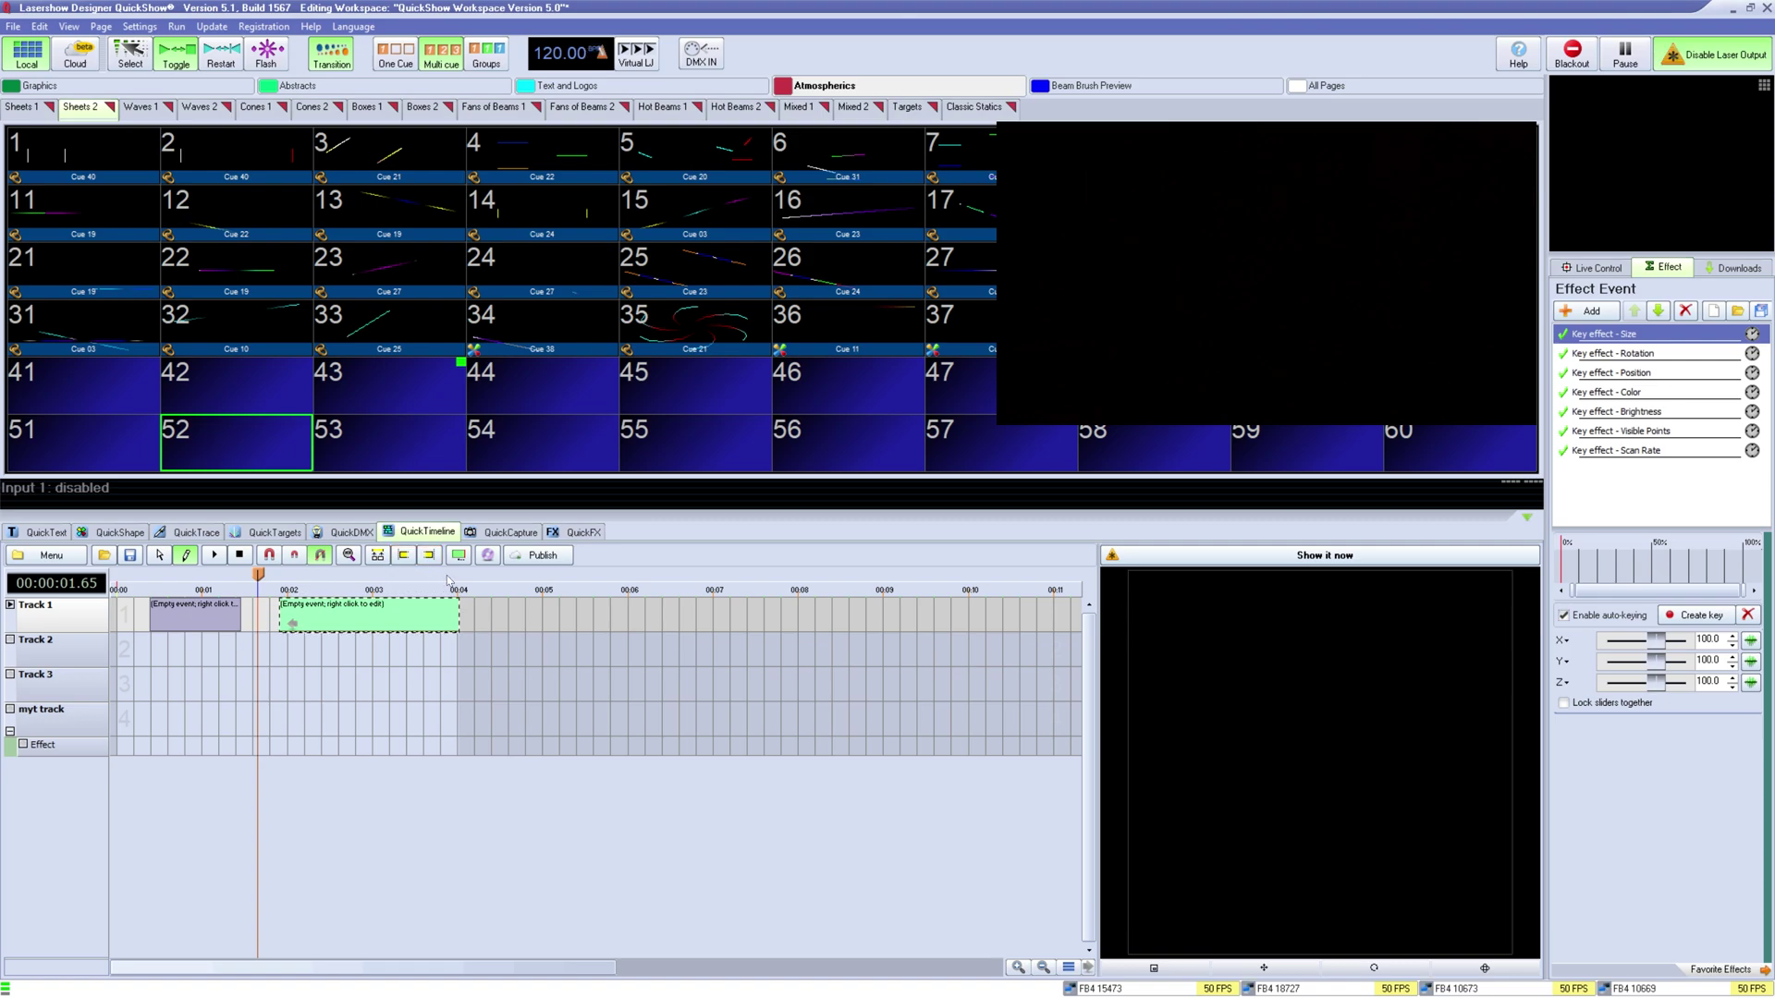
pyautogui.moveTo(256, 584); pyautogui.dragTo(331, 592)
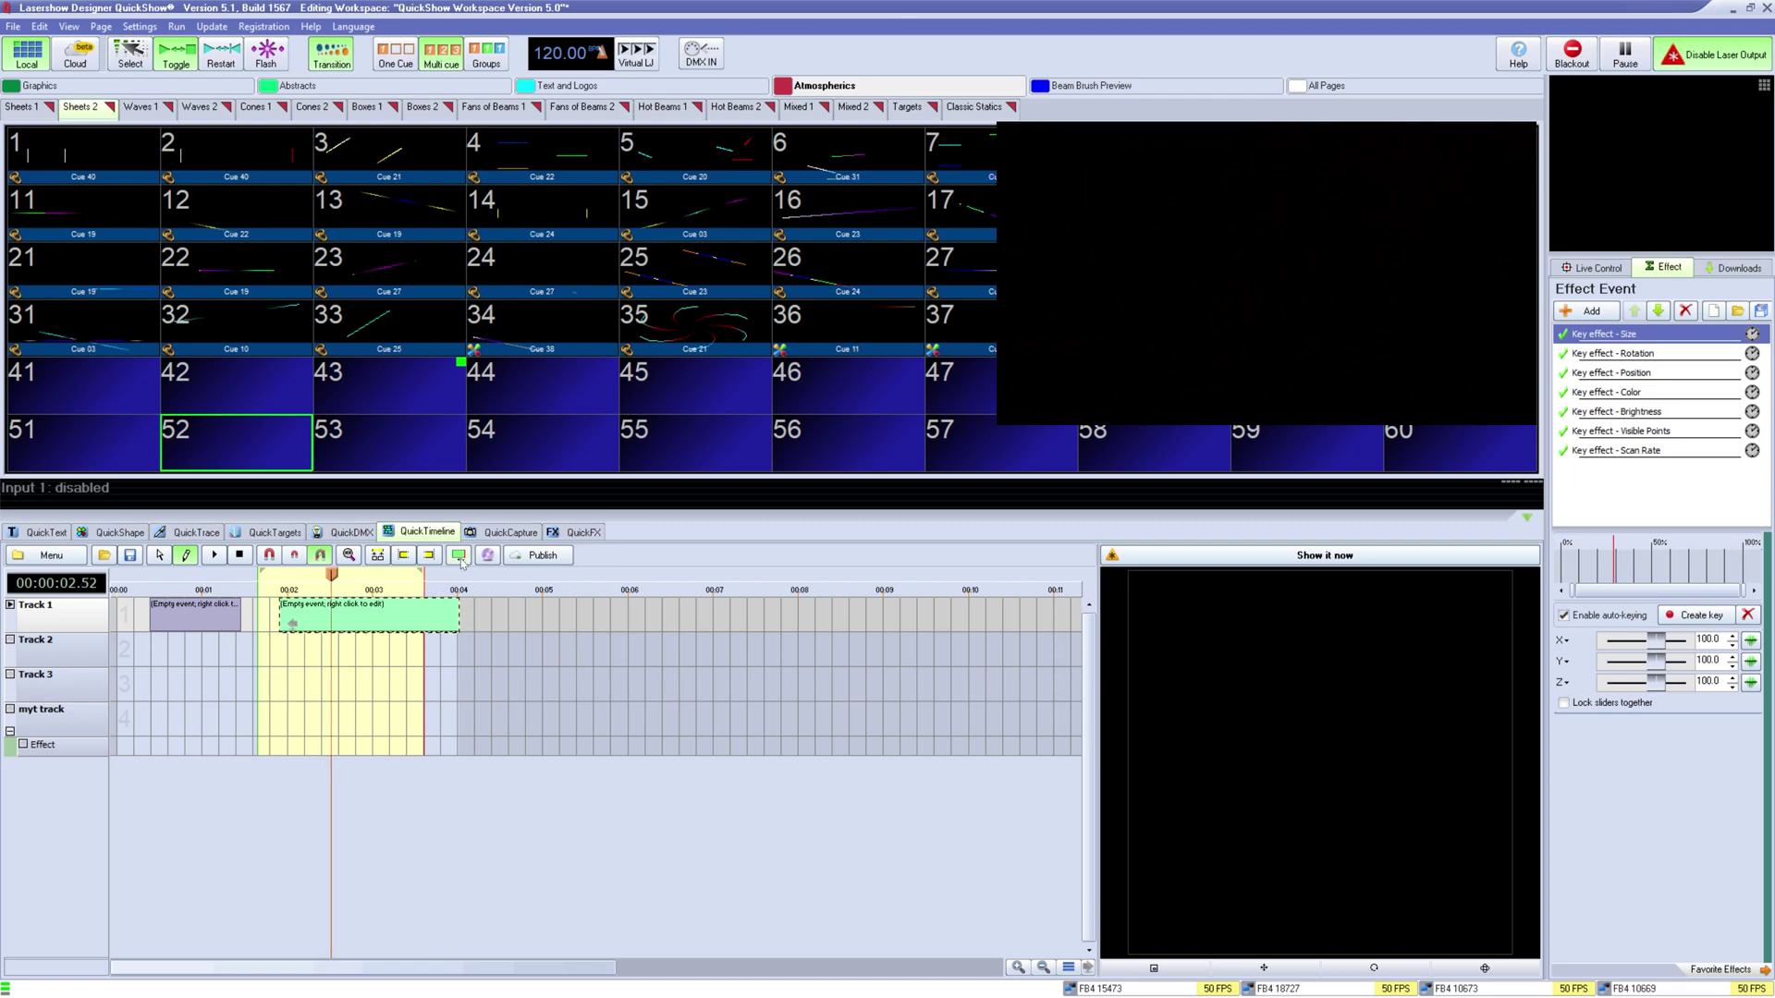
# Step: Set the second event's start to 1 second 924 milliseconds in its event properties
pyautogui.click(459, 558)
pyautogui.click(819, 350)
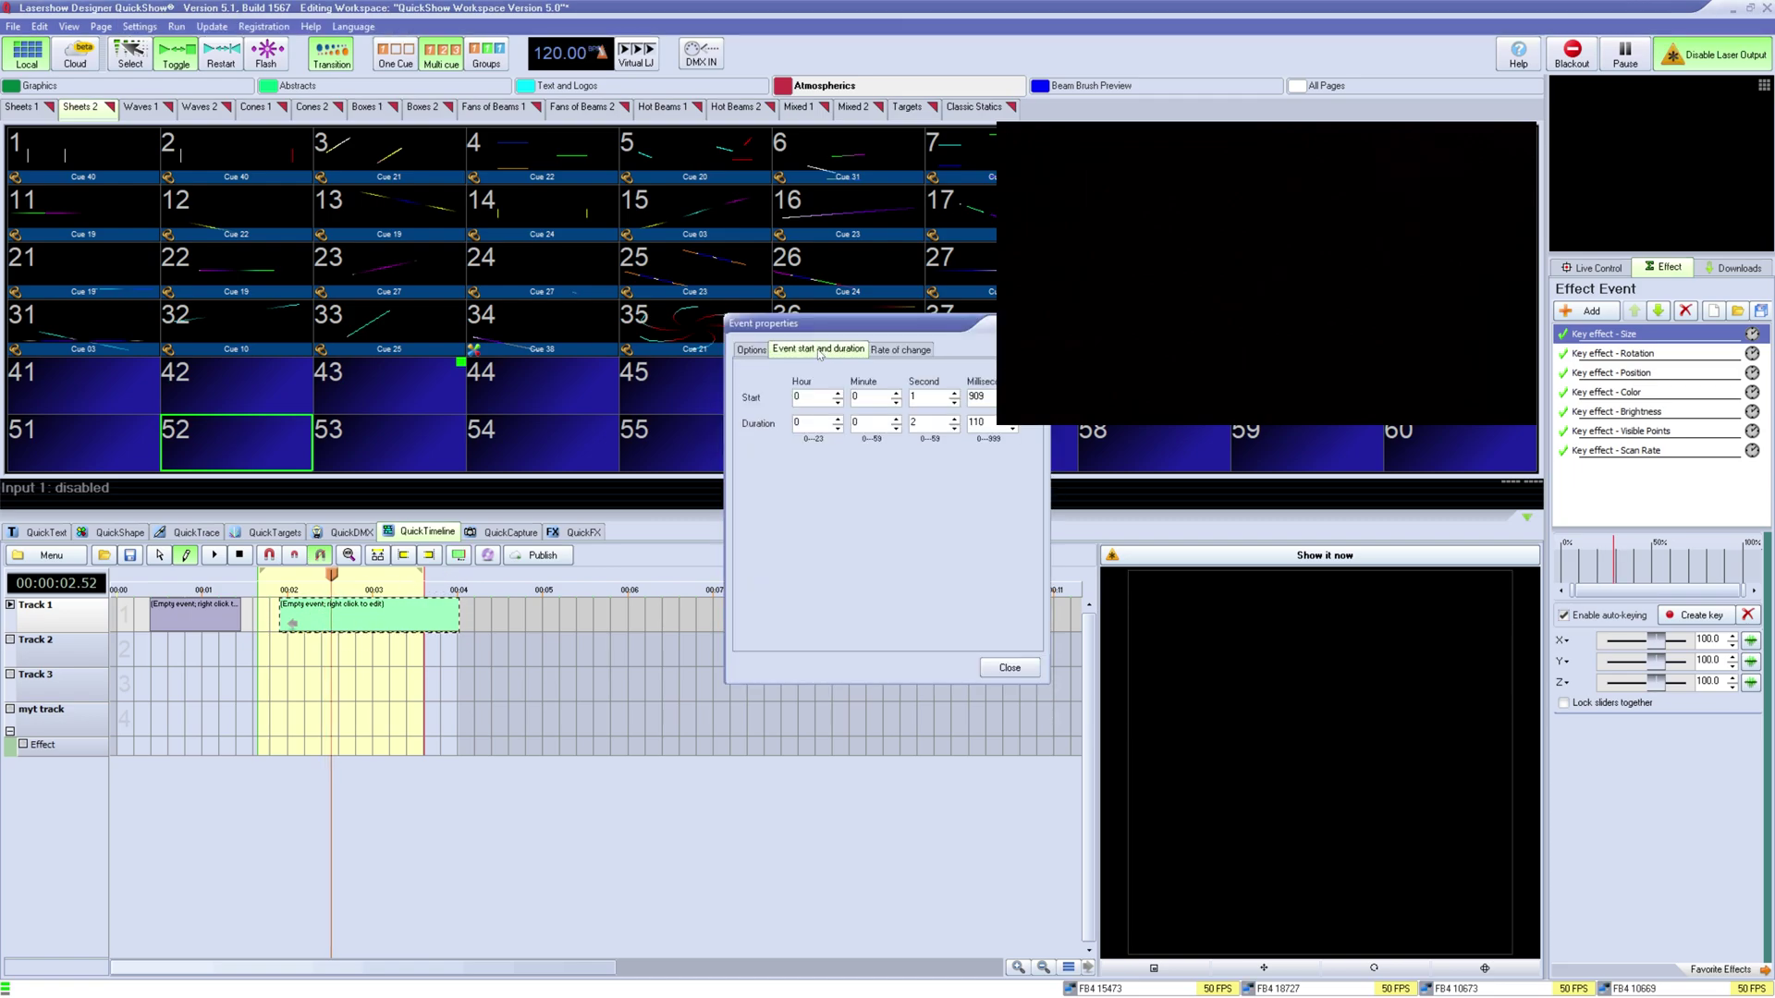
pyautogui.click(750, 349)
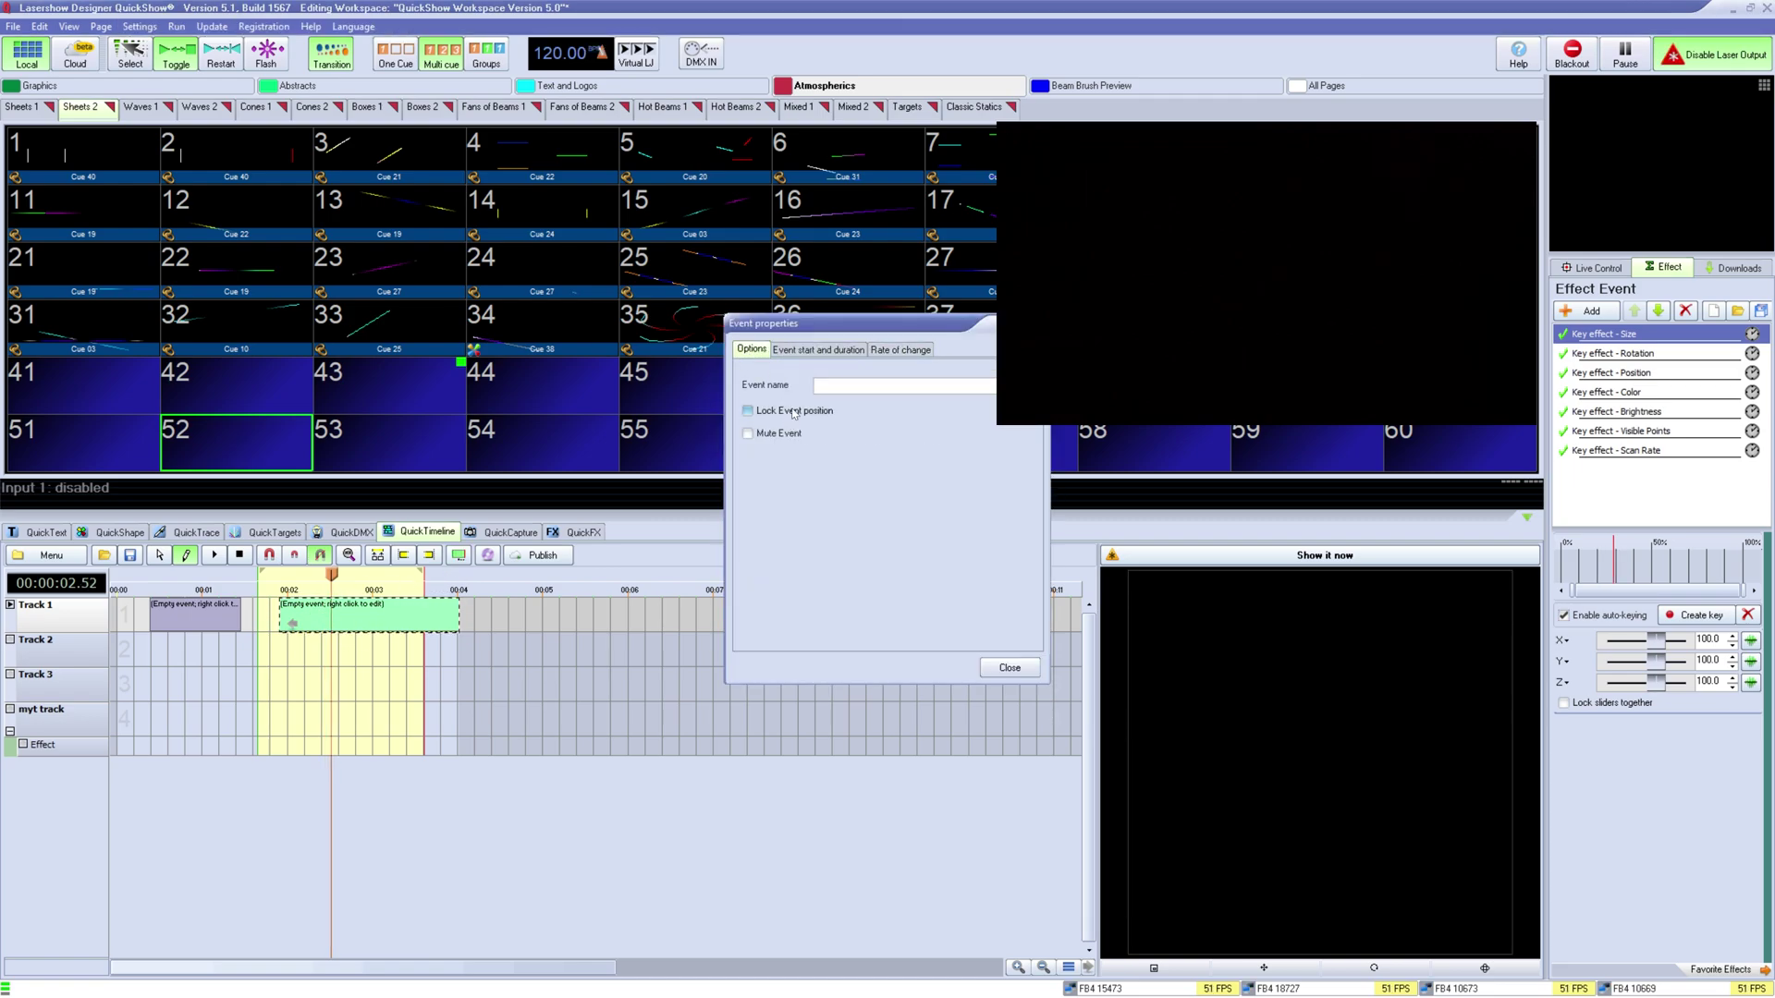
pyautogui.click(842, 353)
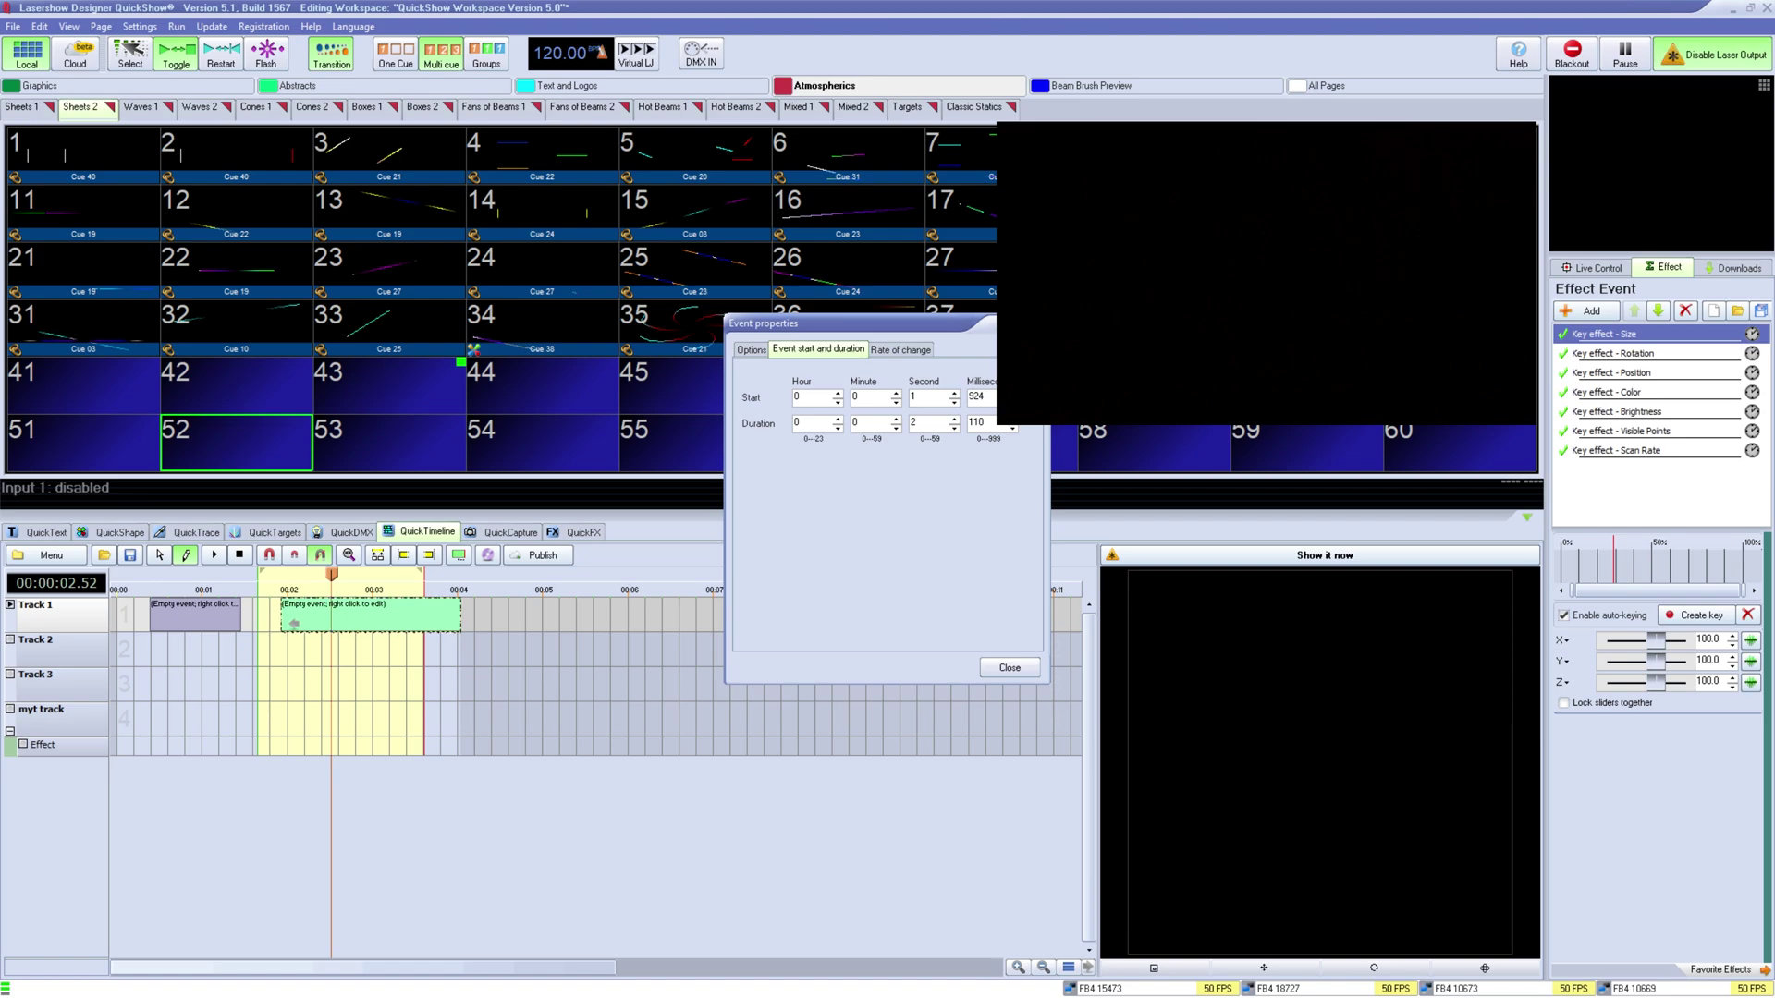
# Step: Set the second event's rate of change to Random and close its properties
pyautogui.click(904, 352)
pyautogui.click(784, 432)
pyautogui.click(789, 445)
pyautogui.click(793, 459)
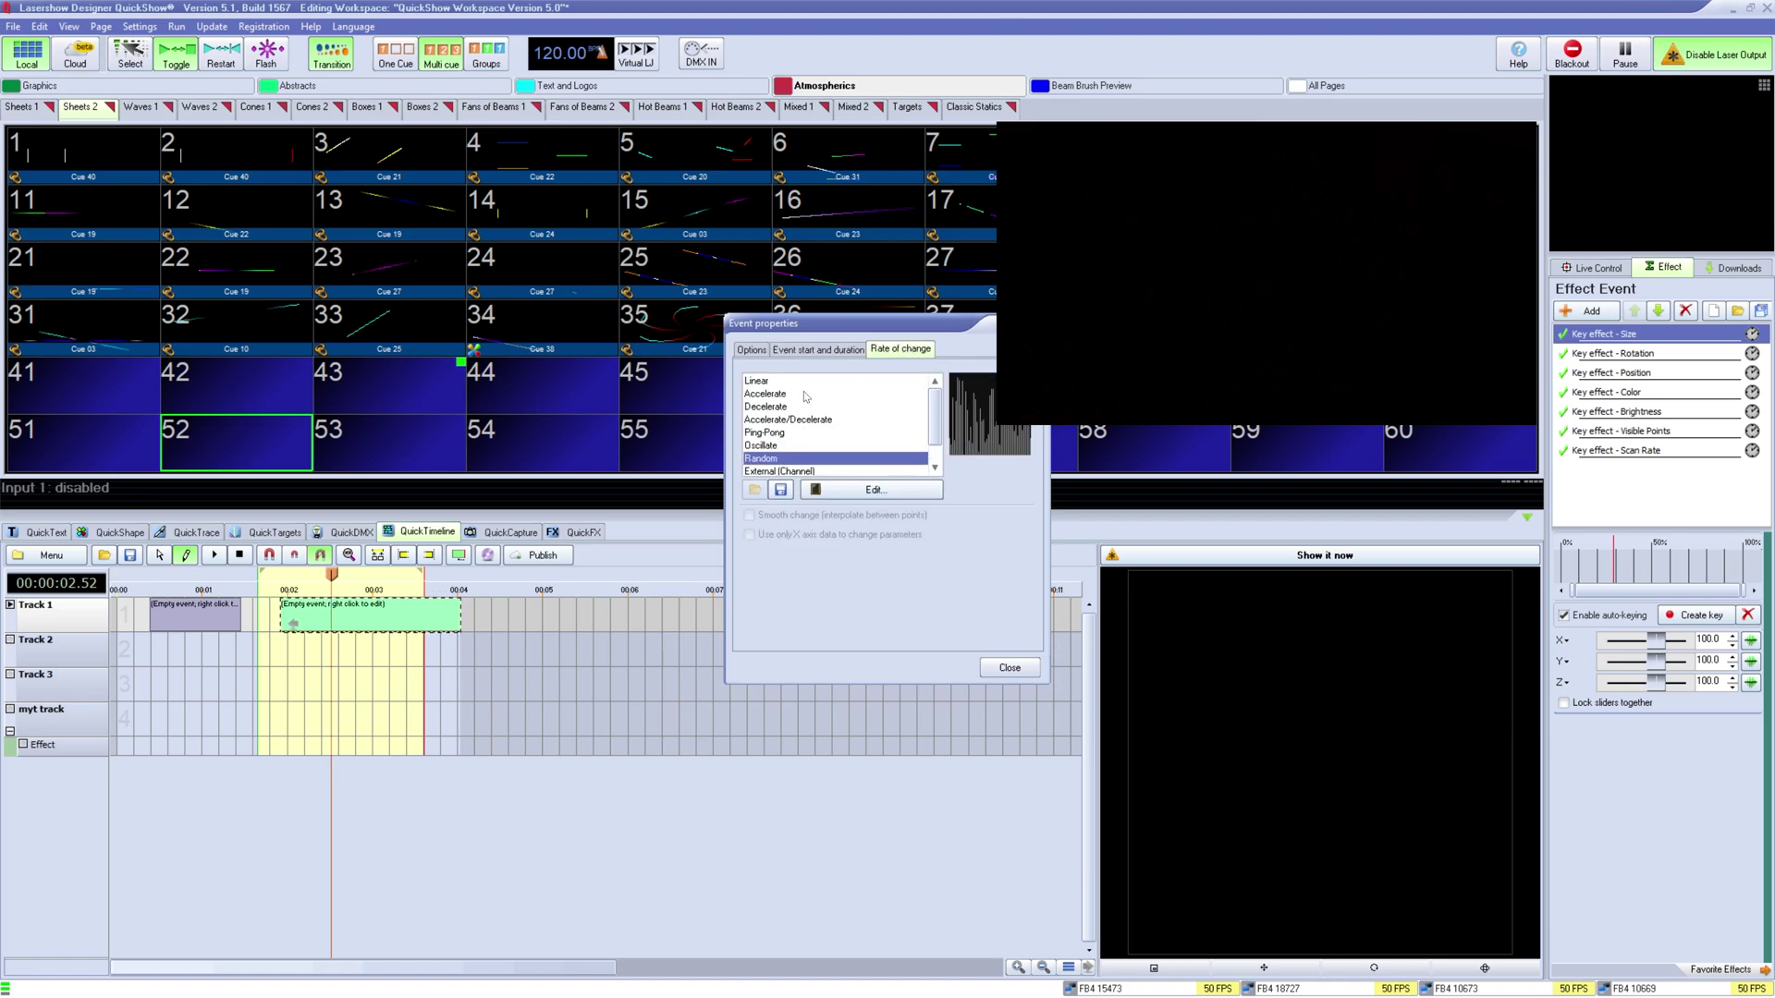
pyautogui.click(1006, 668)
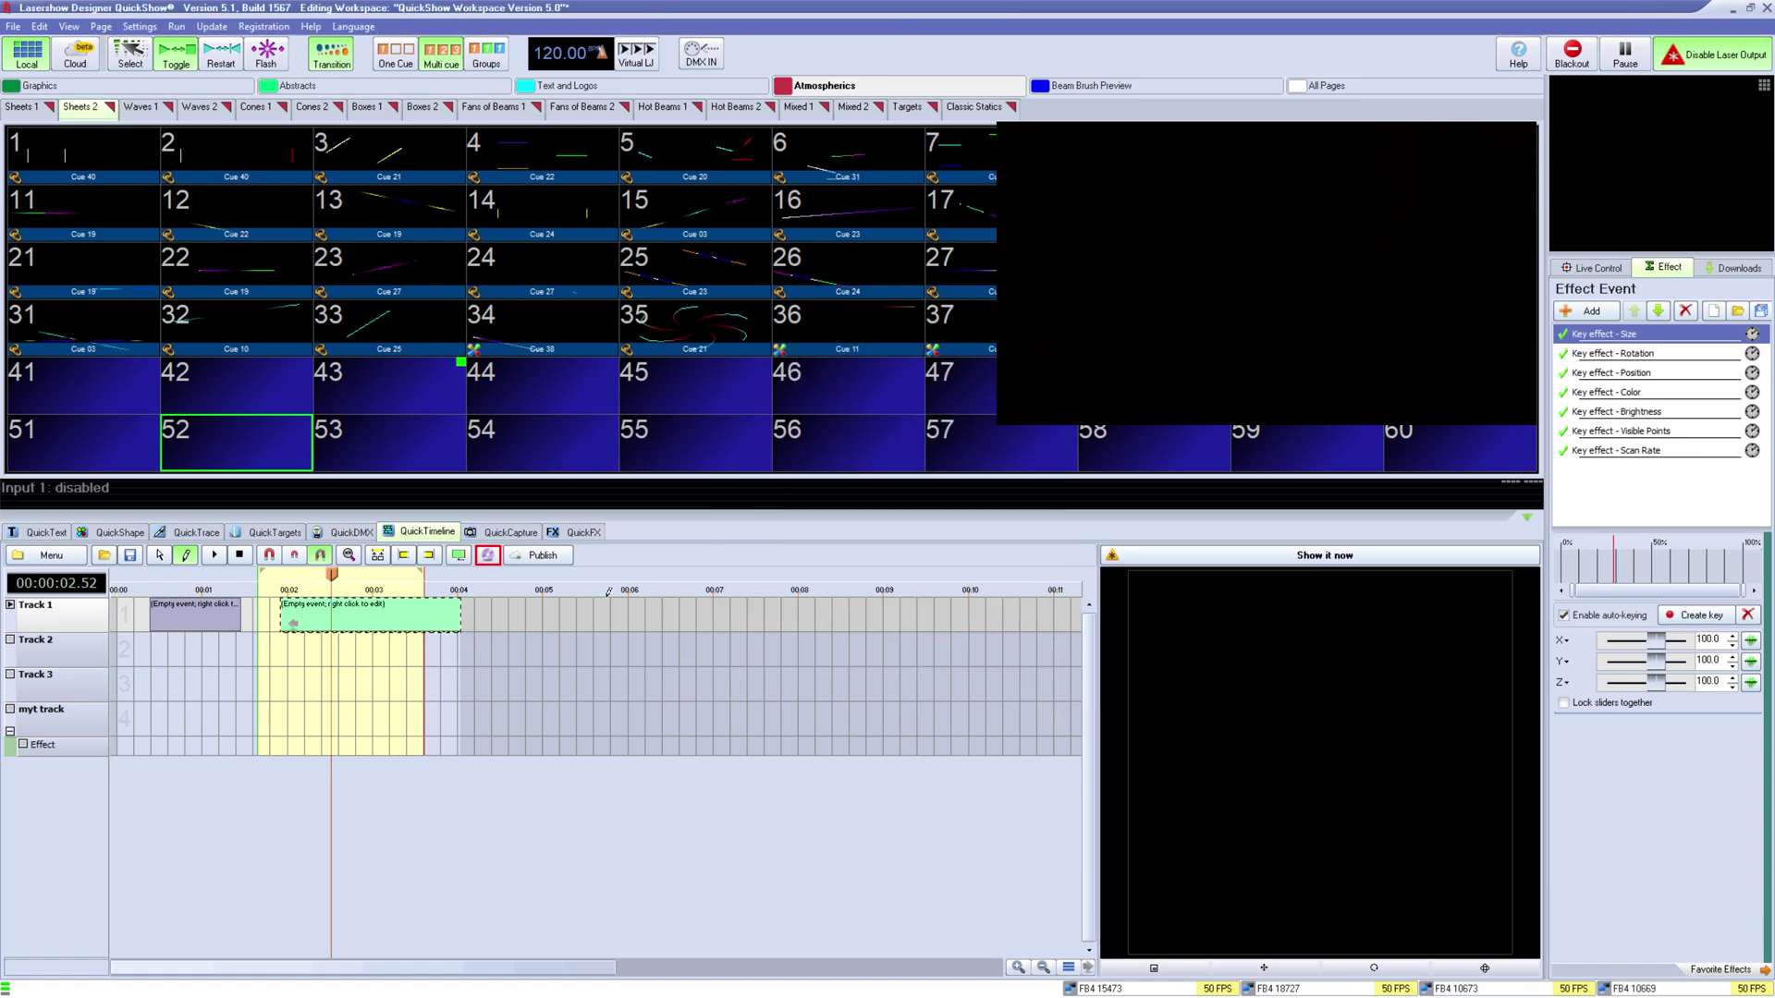
pyautogui.click(487, 554)
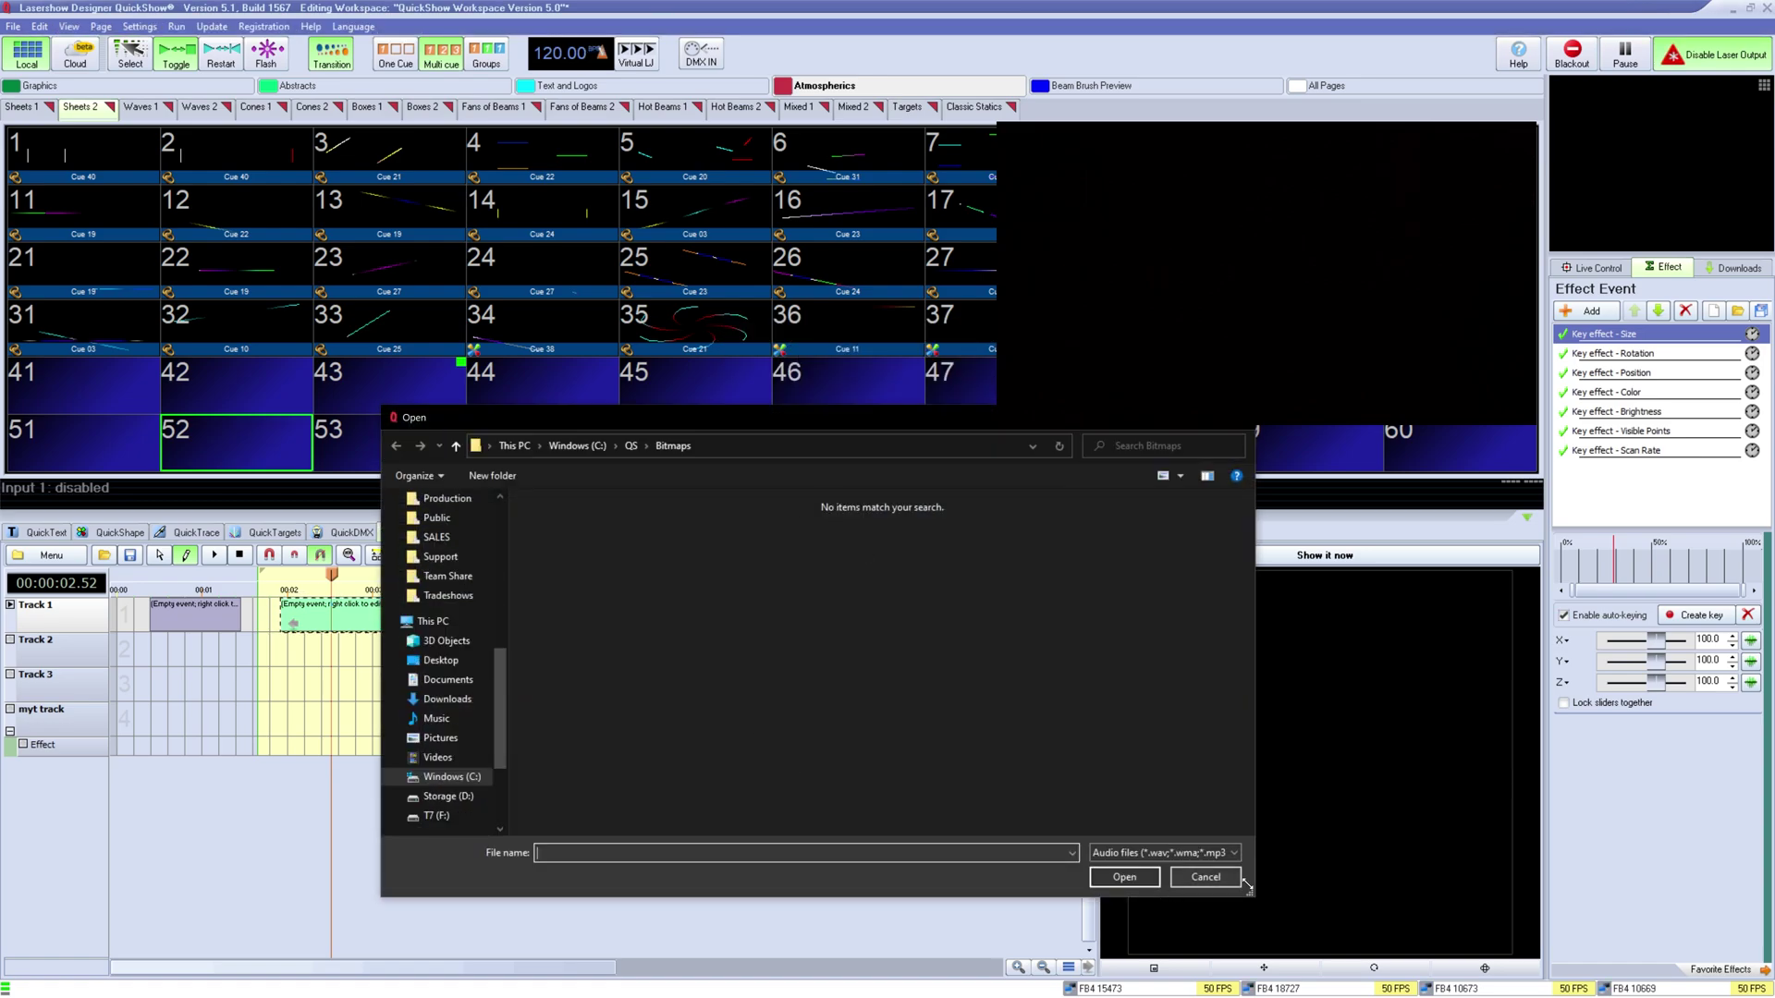
pyautogui.click(1205, 876)
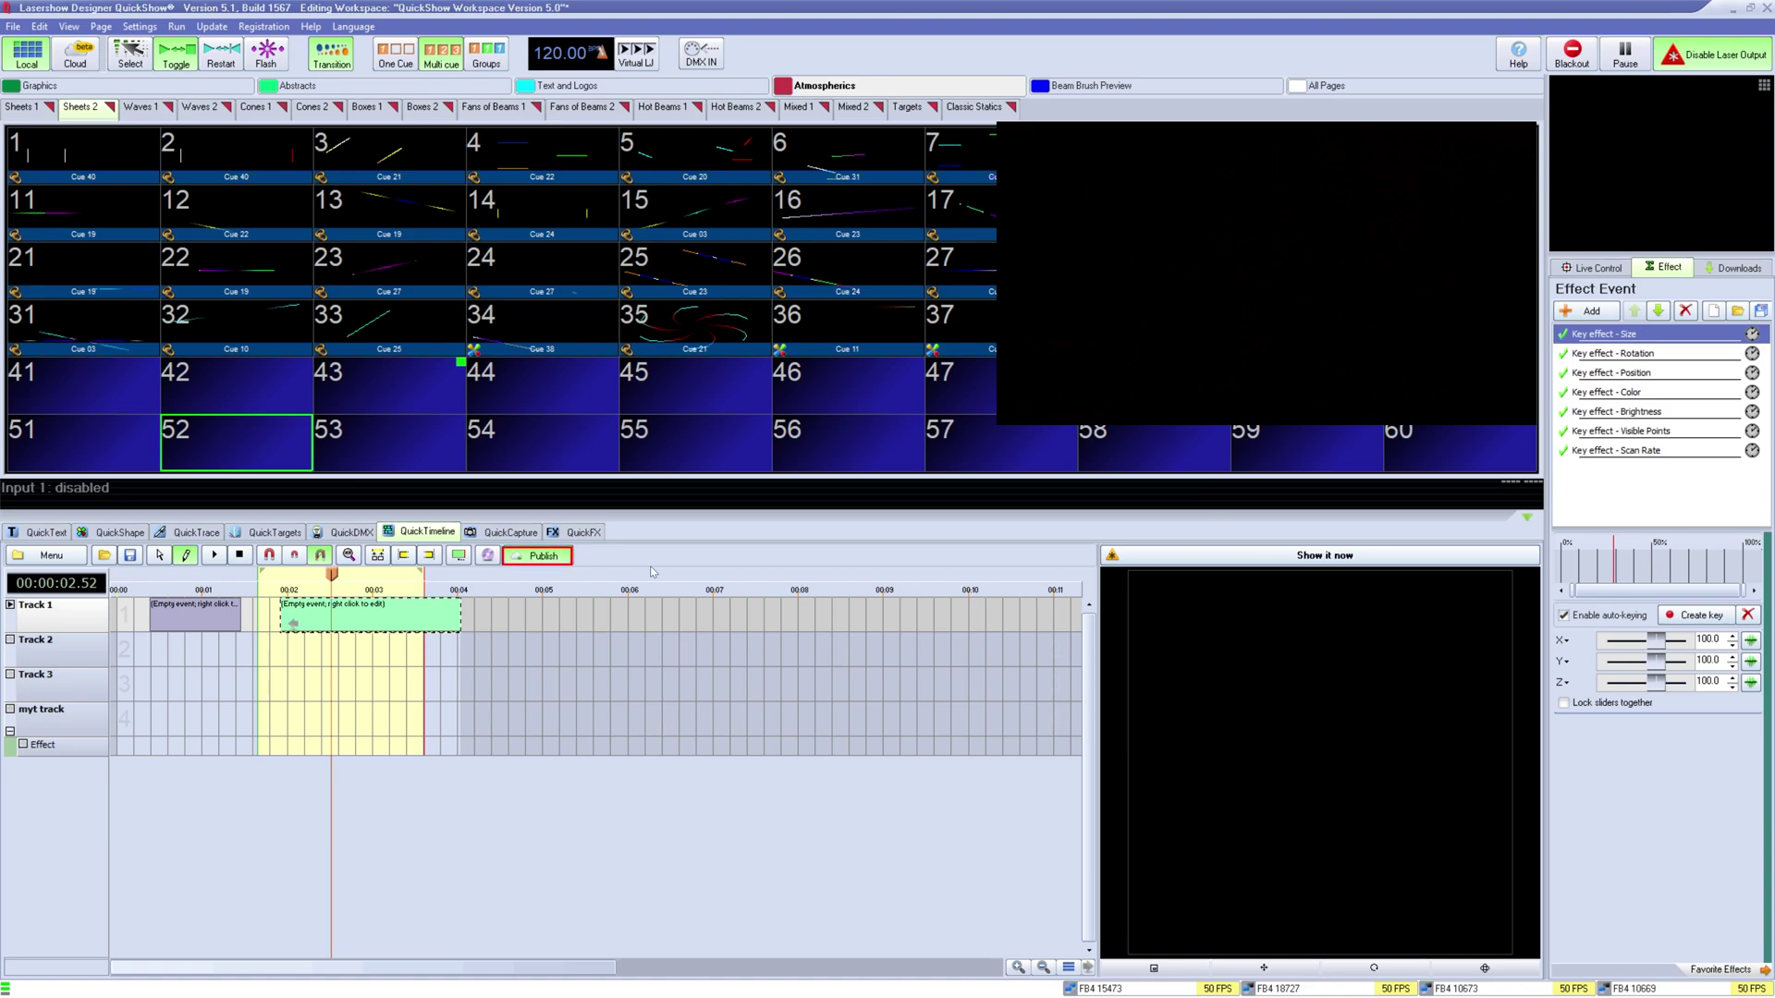
pyautogui.click(1126, 361)
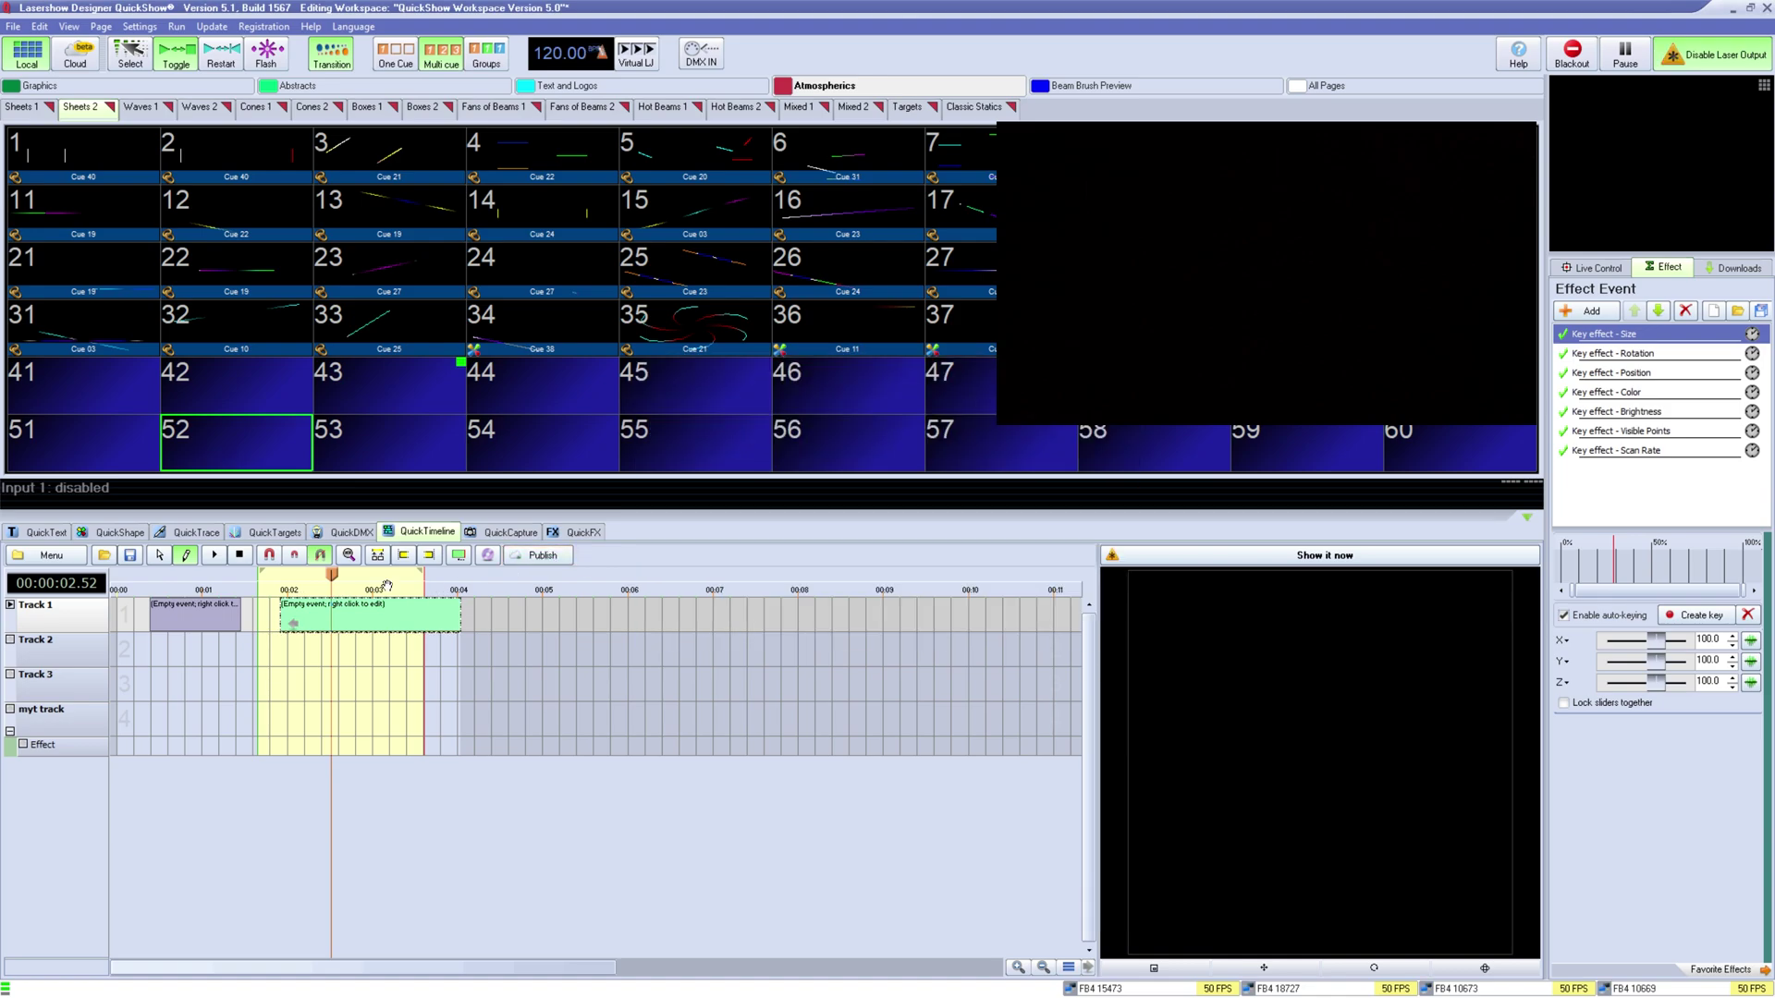
# Step: Turn on the show output with Show it now and clear the user time range from the timeline
pyautogui.click(1303, 558)
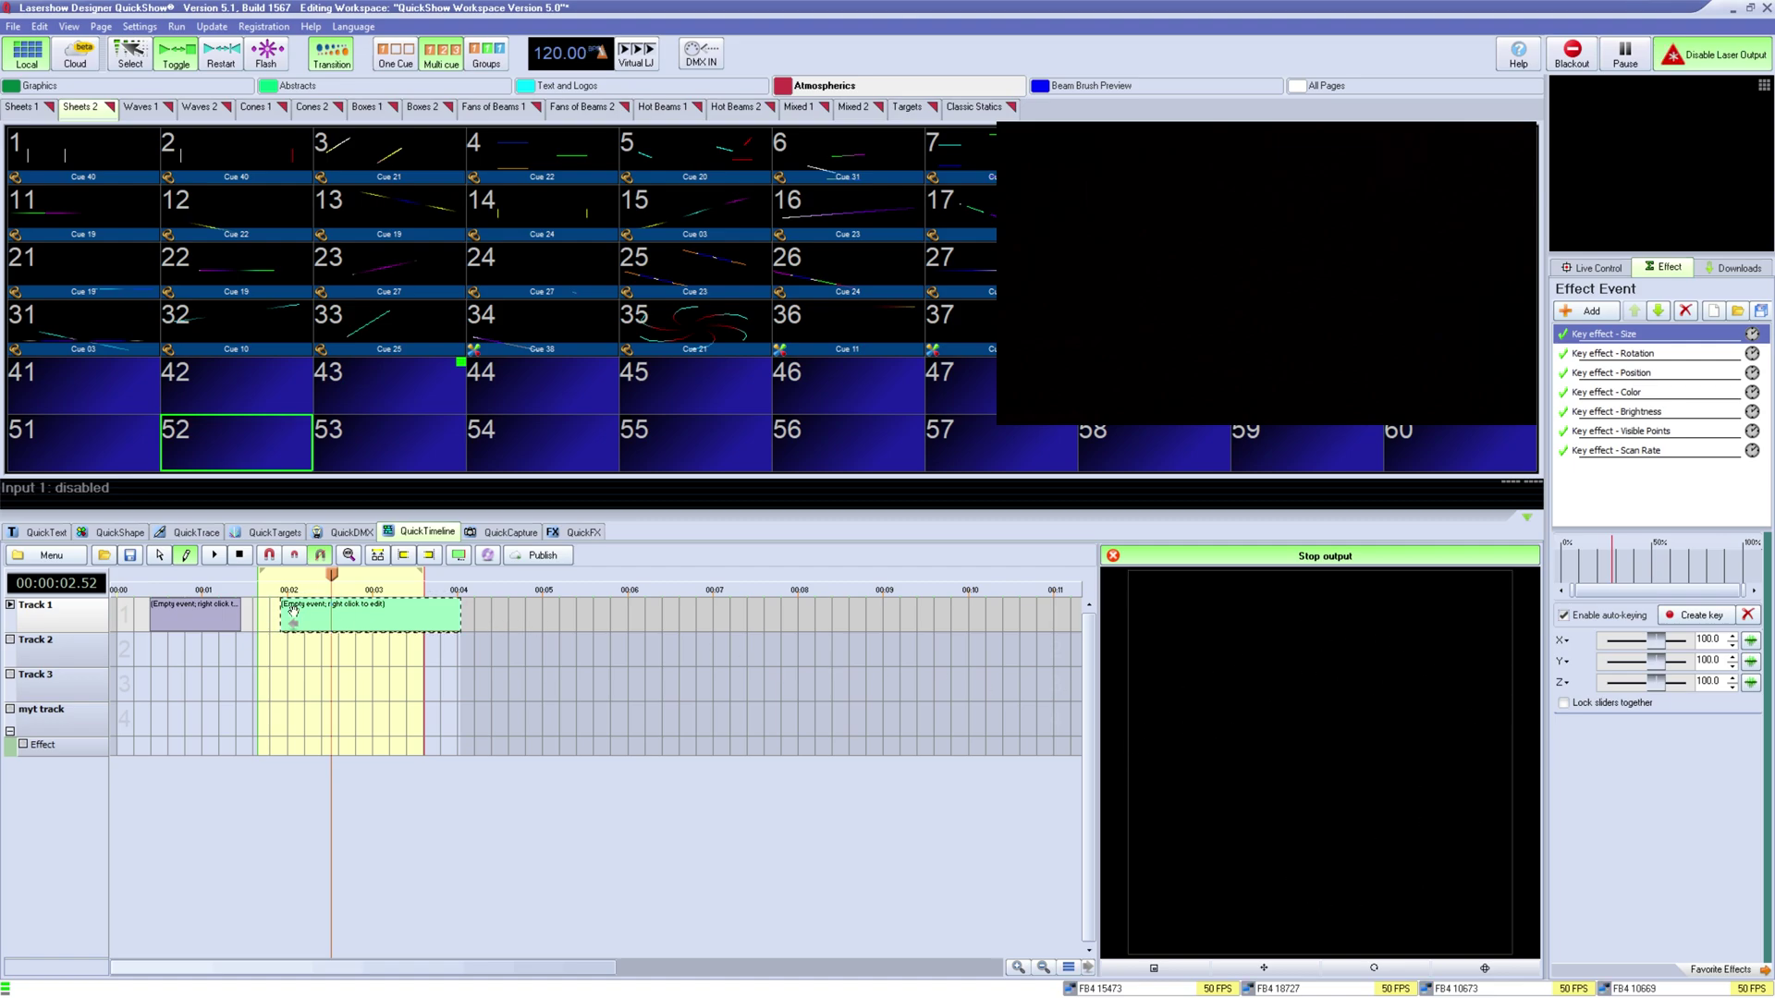
pyautogui.rightClick(288, 575)
pyautogui.click(370, 763)
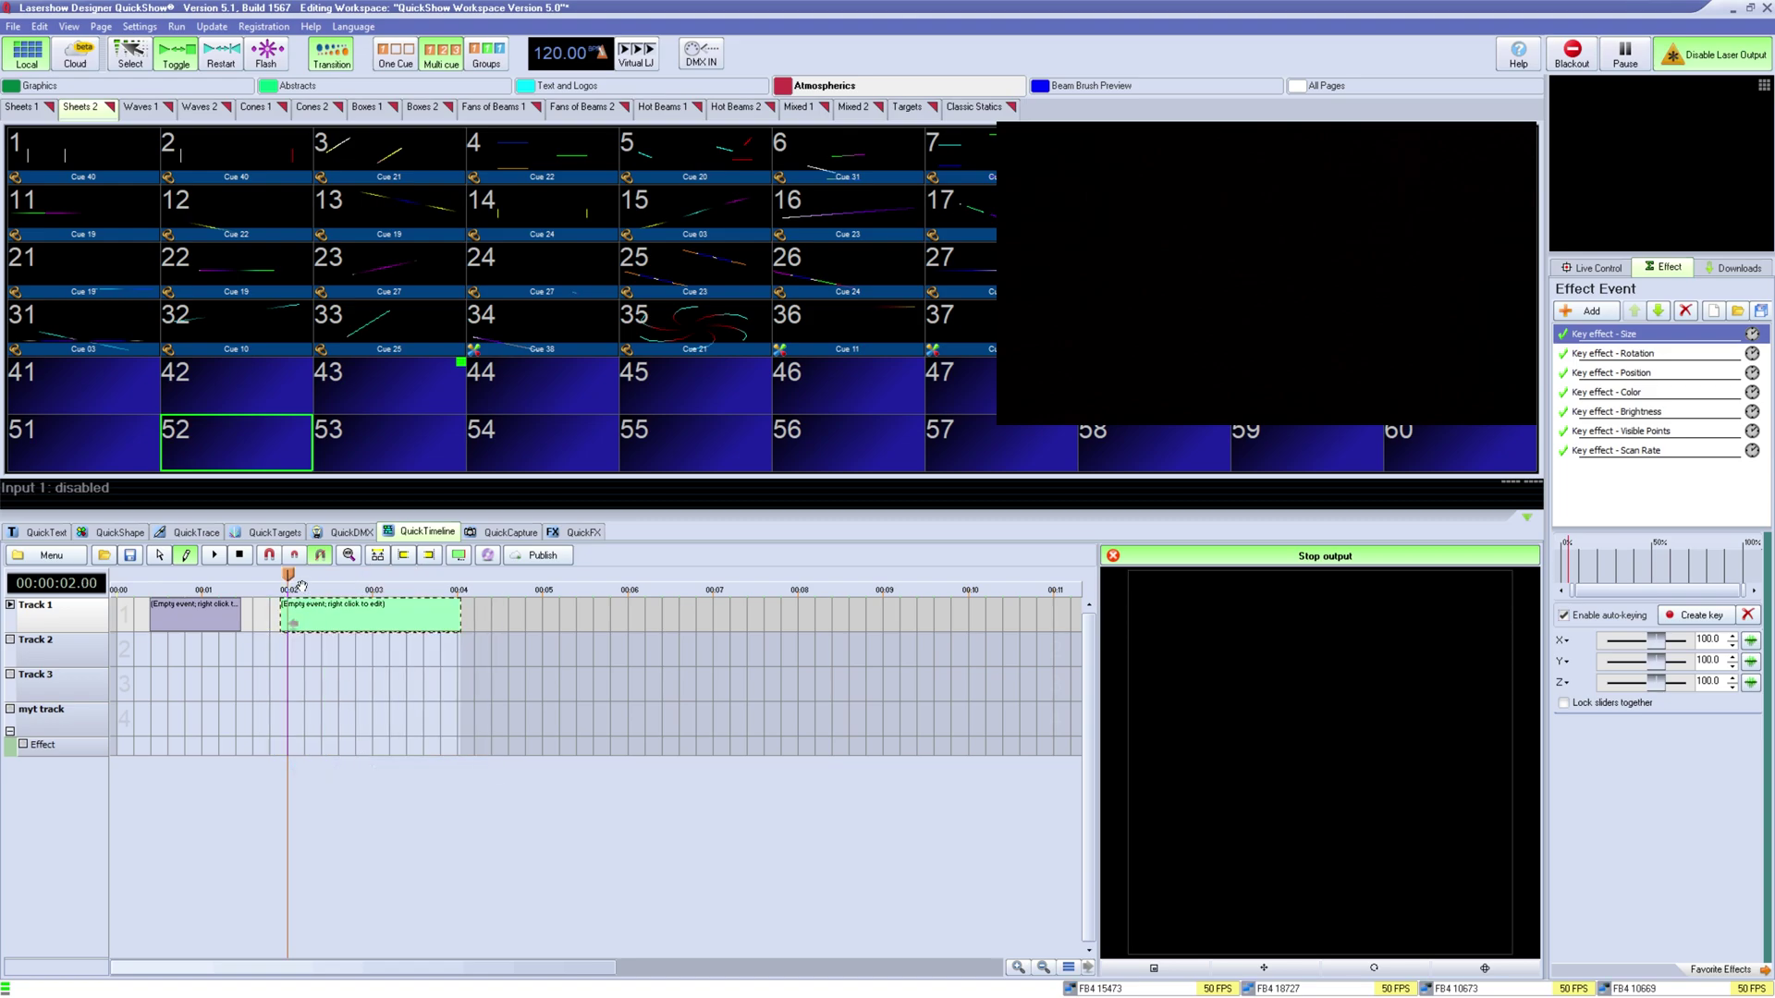
# Step: Move the time cursor back to about 0.12 seconds and select each of the four laser tracks in turn
pyautogui.moveTo(288, 575); pyautogui.dragTo(117, 575)
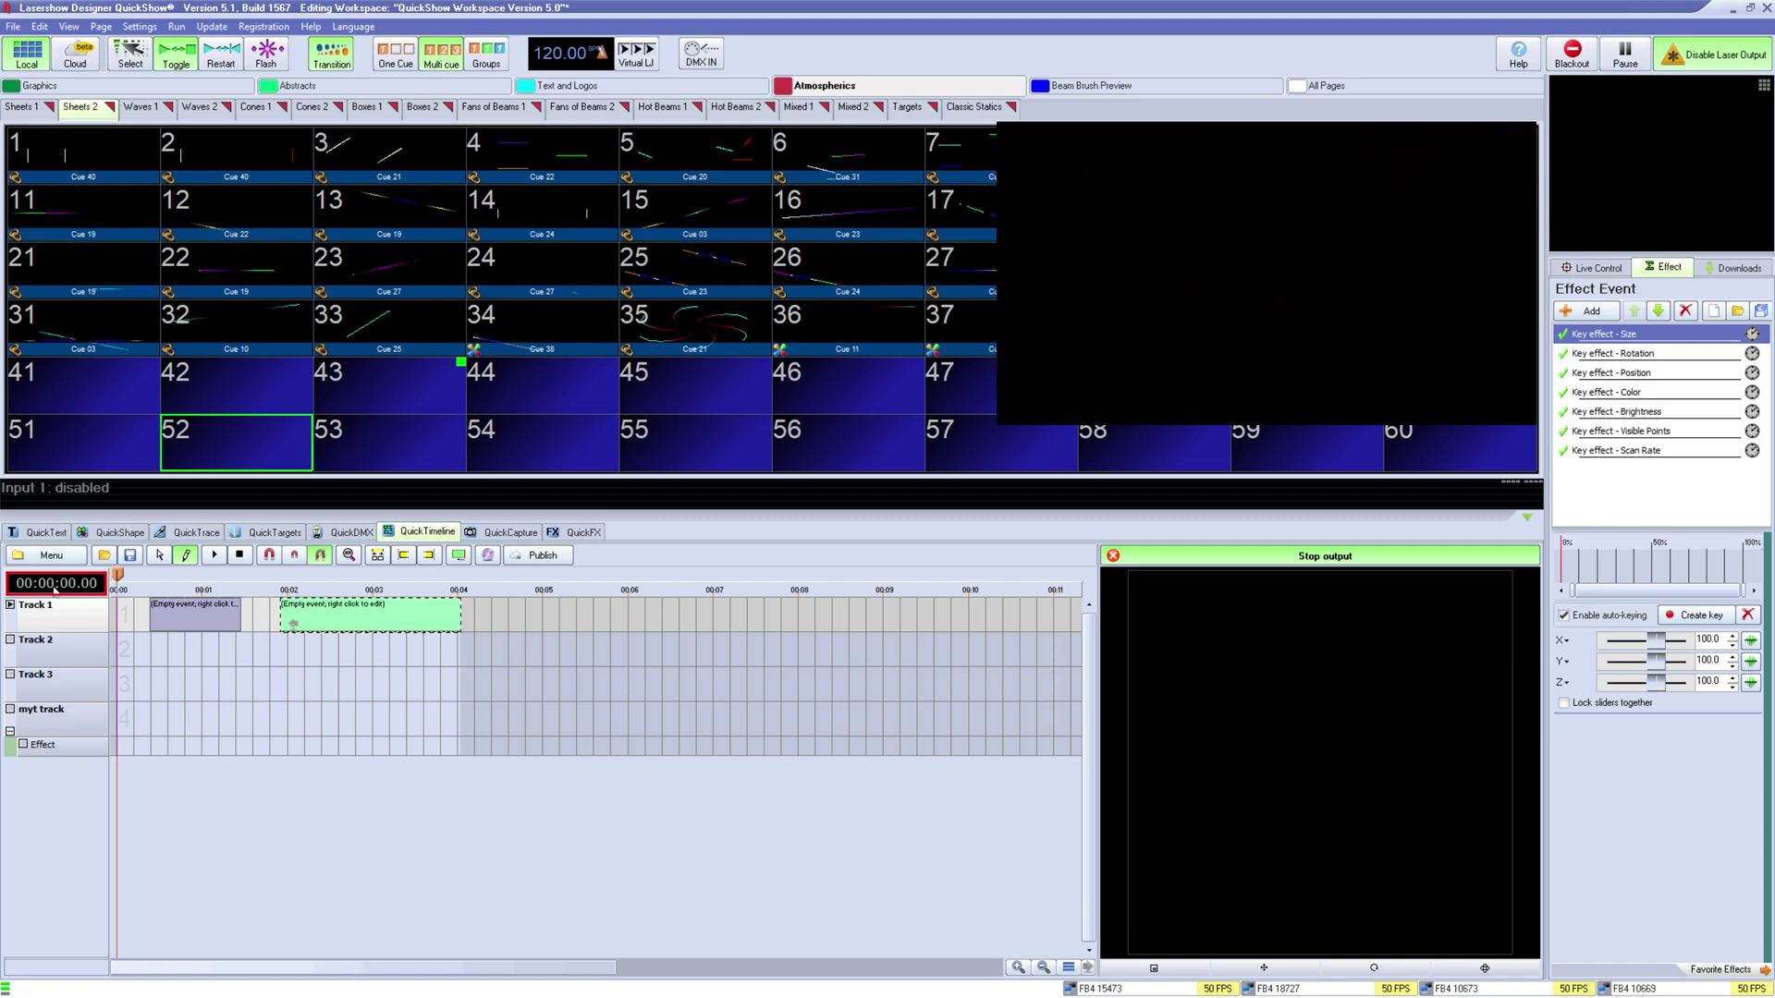
pyautogui.moveTo(117, 575)
pyautogui.mouseDown()
pyautogui.moveTo(427, 591)
pyautogui.moveTo(112, 644)
pyautogui.moveTo(442, 591)
pyautogui.moveTo(127, 579)
pyautogui.mouseUp()
pyautogui.click(73, 618)
pyautogui.click(63, 652)
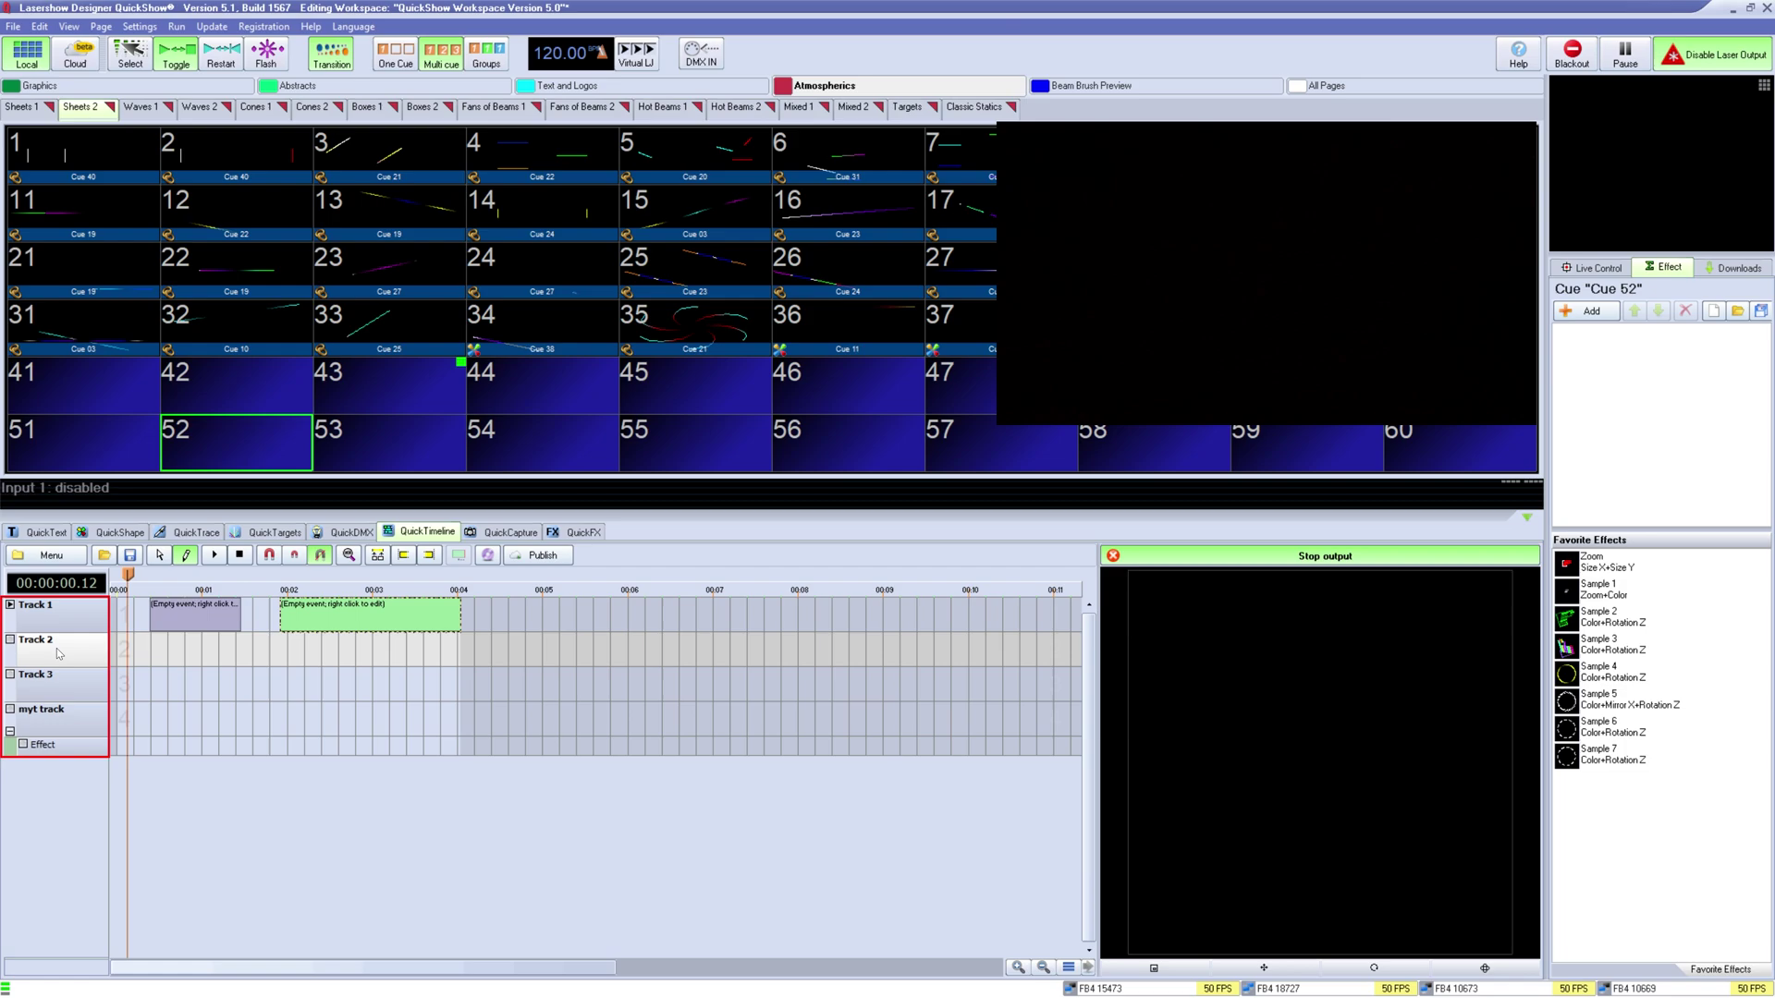
pyautogui.click(66, 685)
pyautogui.click(72, 718)
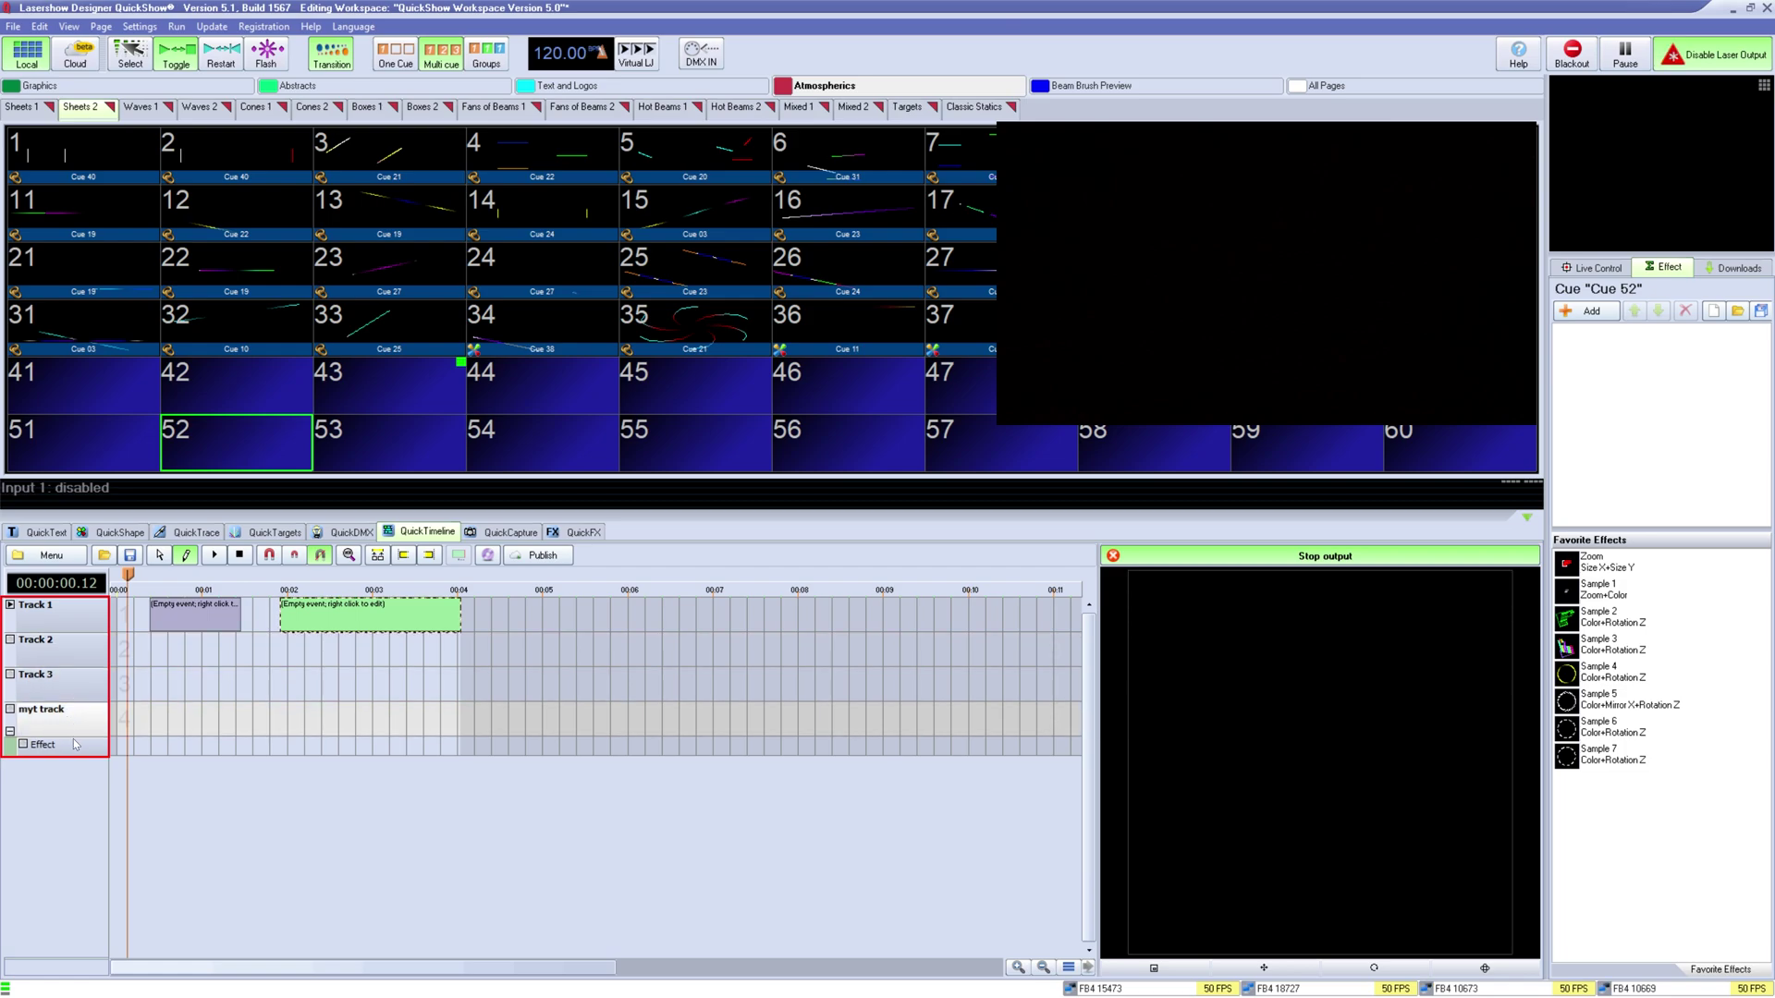
# Step: Rename Track 1 as "My Real Track" in its track properties
pyautogui.rightClick(82, 619)
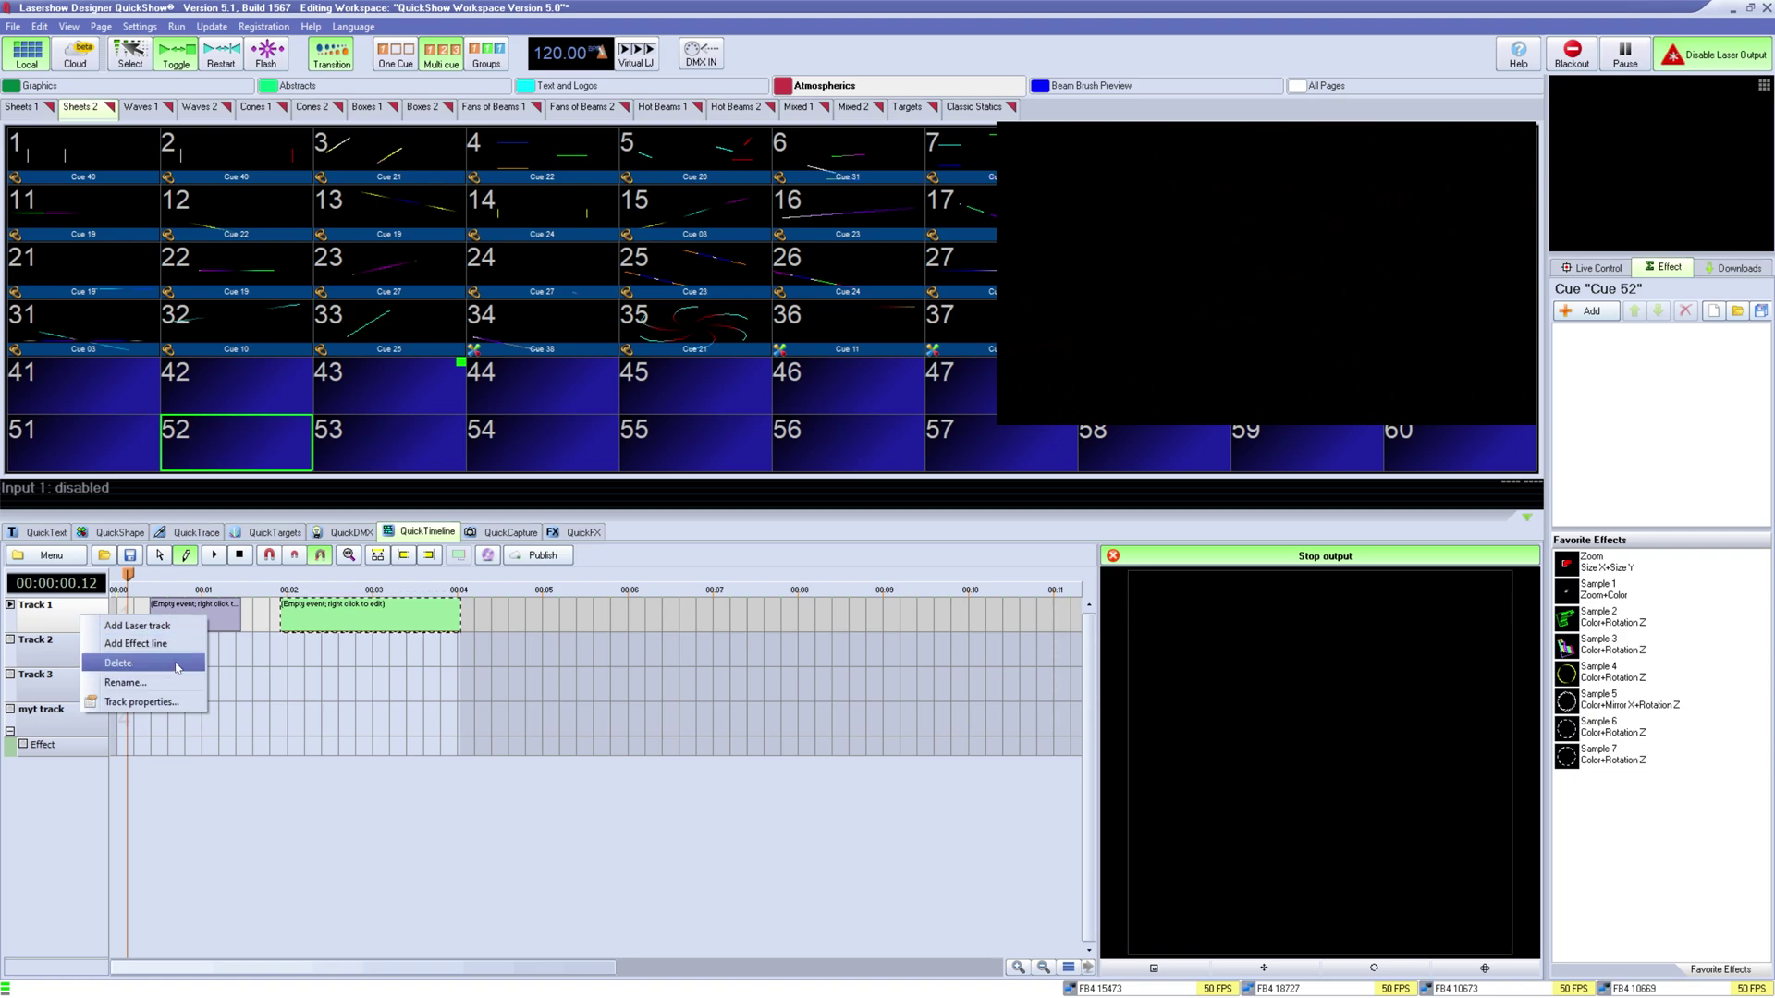
pyautogui.click(182, 702)
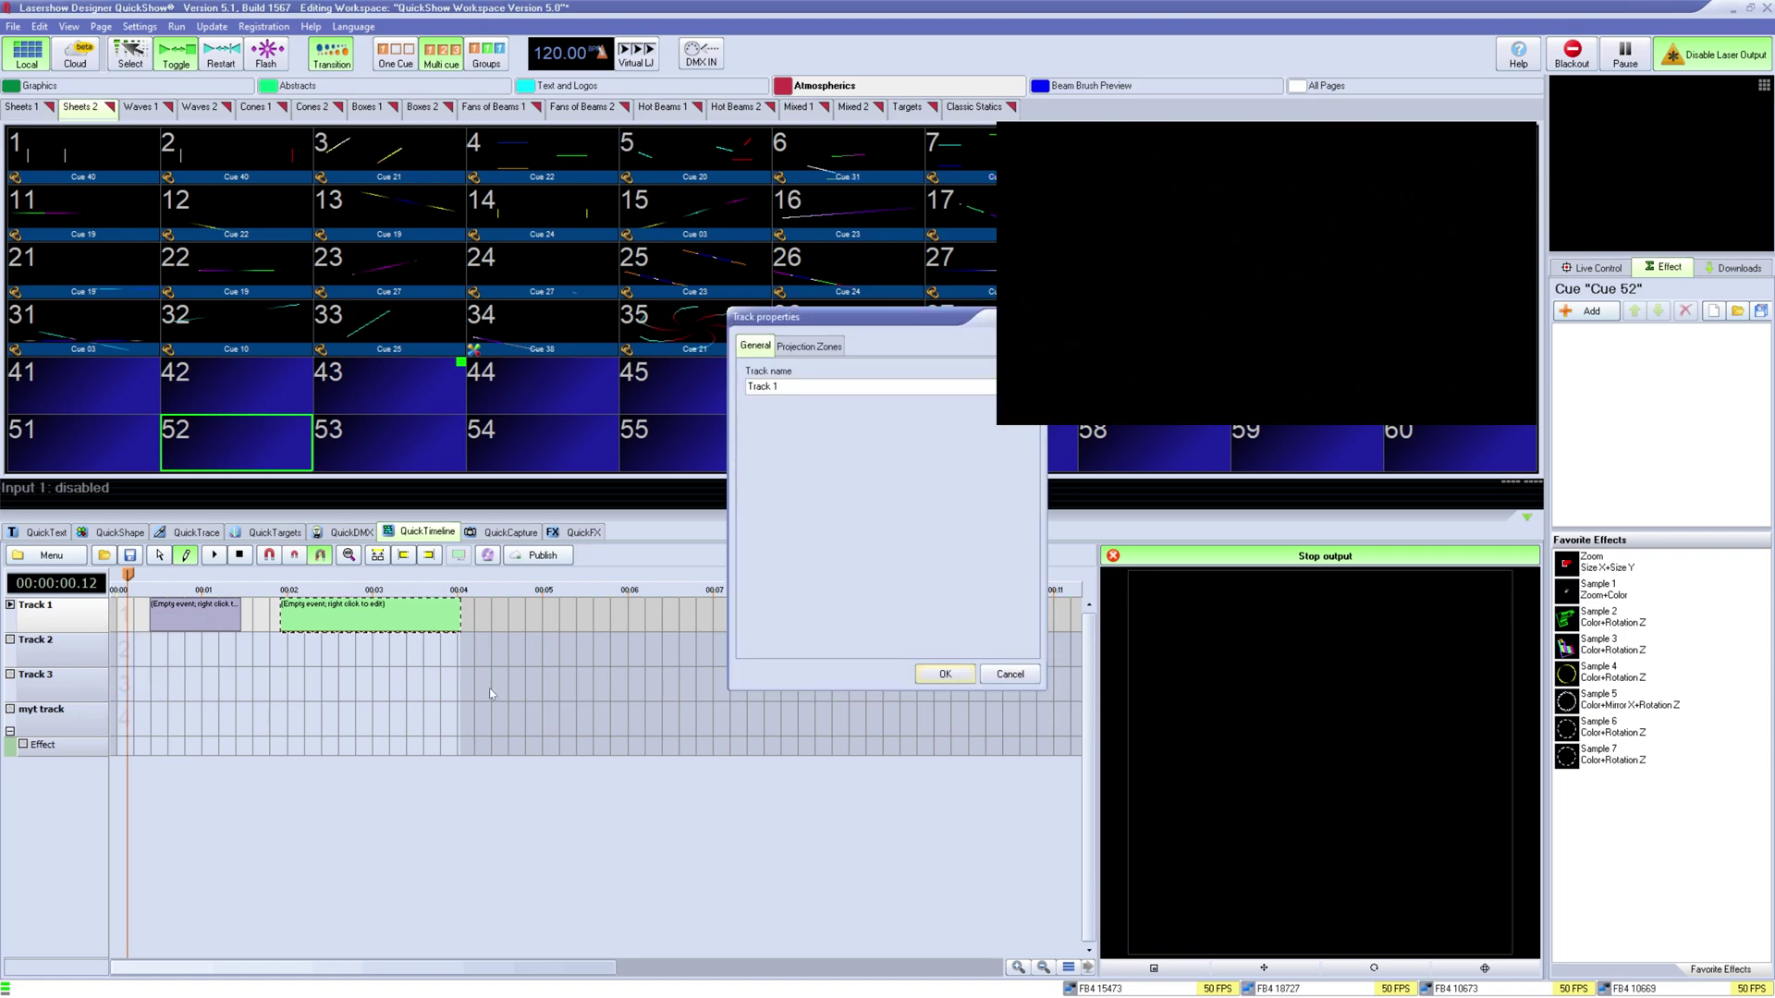
pyautogui.moveTo(795, 387); pyautogui.dragTo(710, 392)
pyautogui.write('My Real Track')
pyautogui.press('Return')
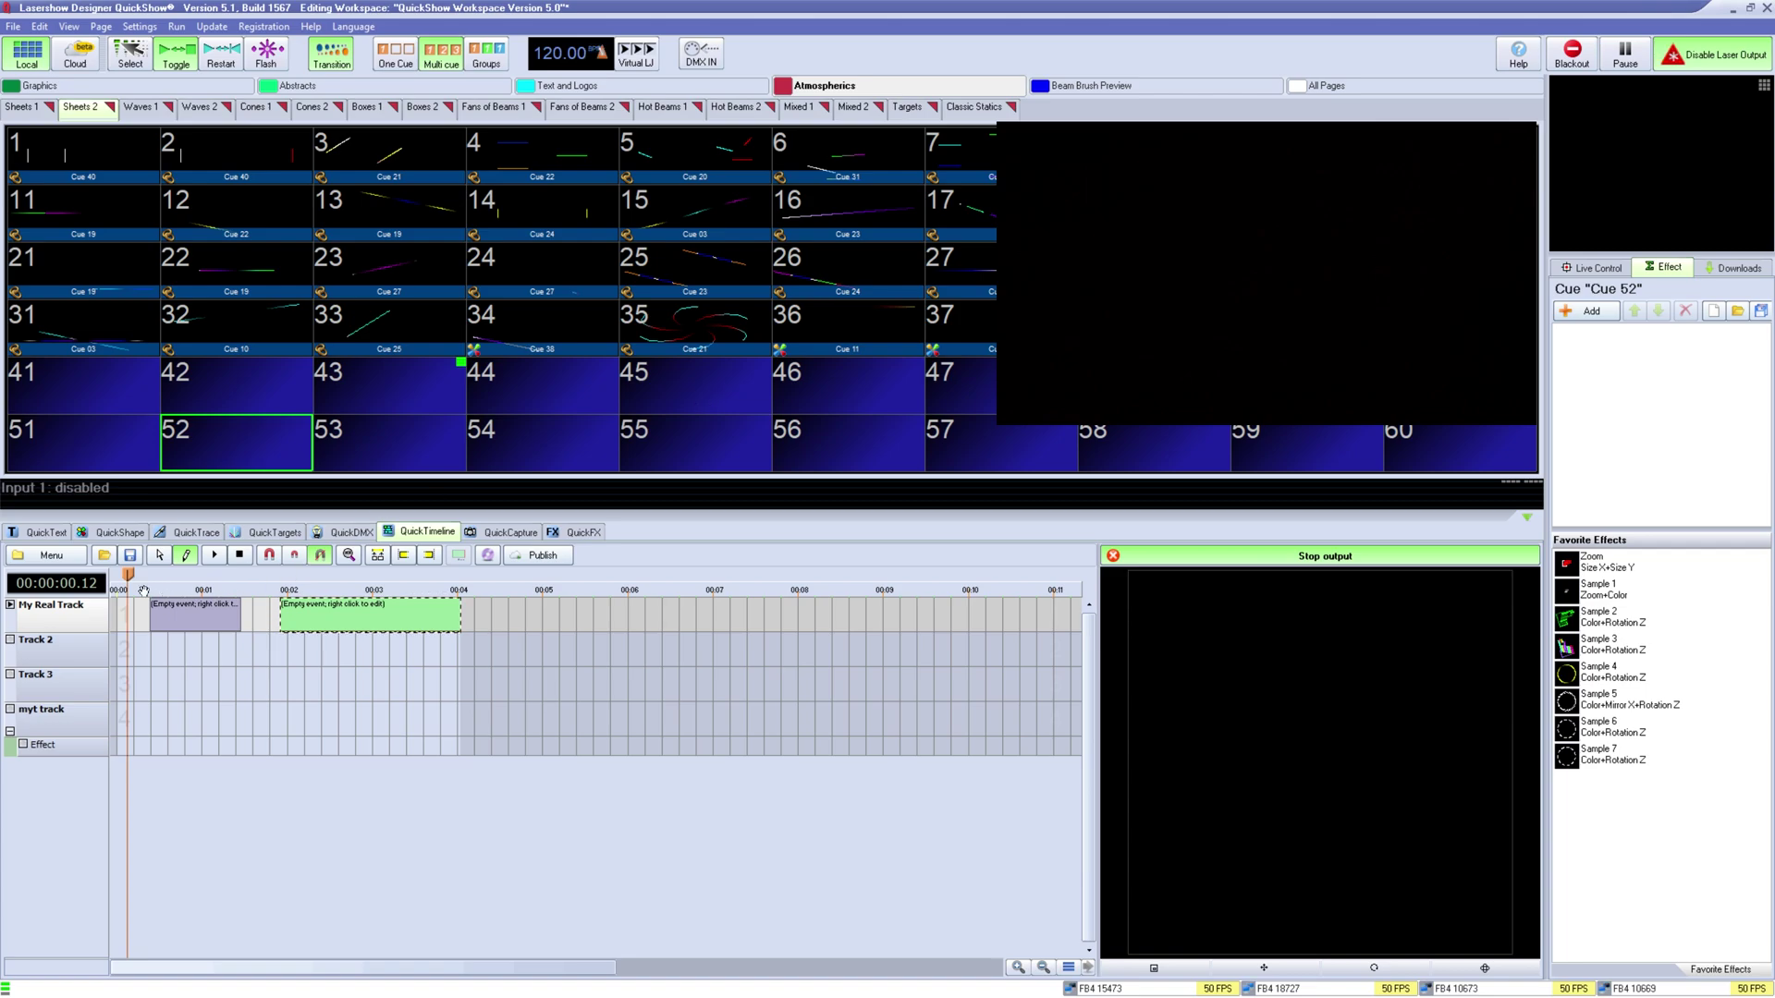
# Step: Assign the Main Graphics projection zone as the output destination of My Real Track in its track properties
pyautogui.rightClick(61, 612)
pyautogui.click(129, 701)
pyautogui.click(793, 348)
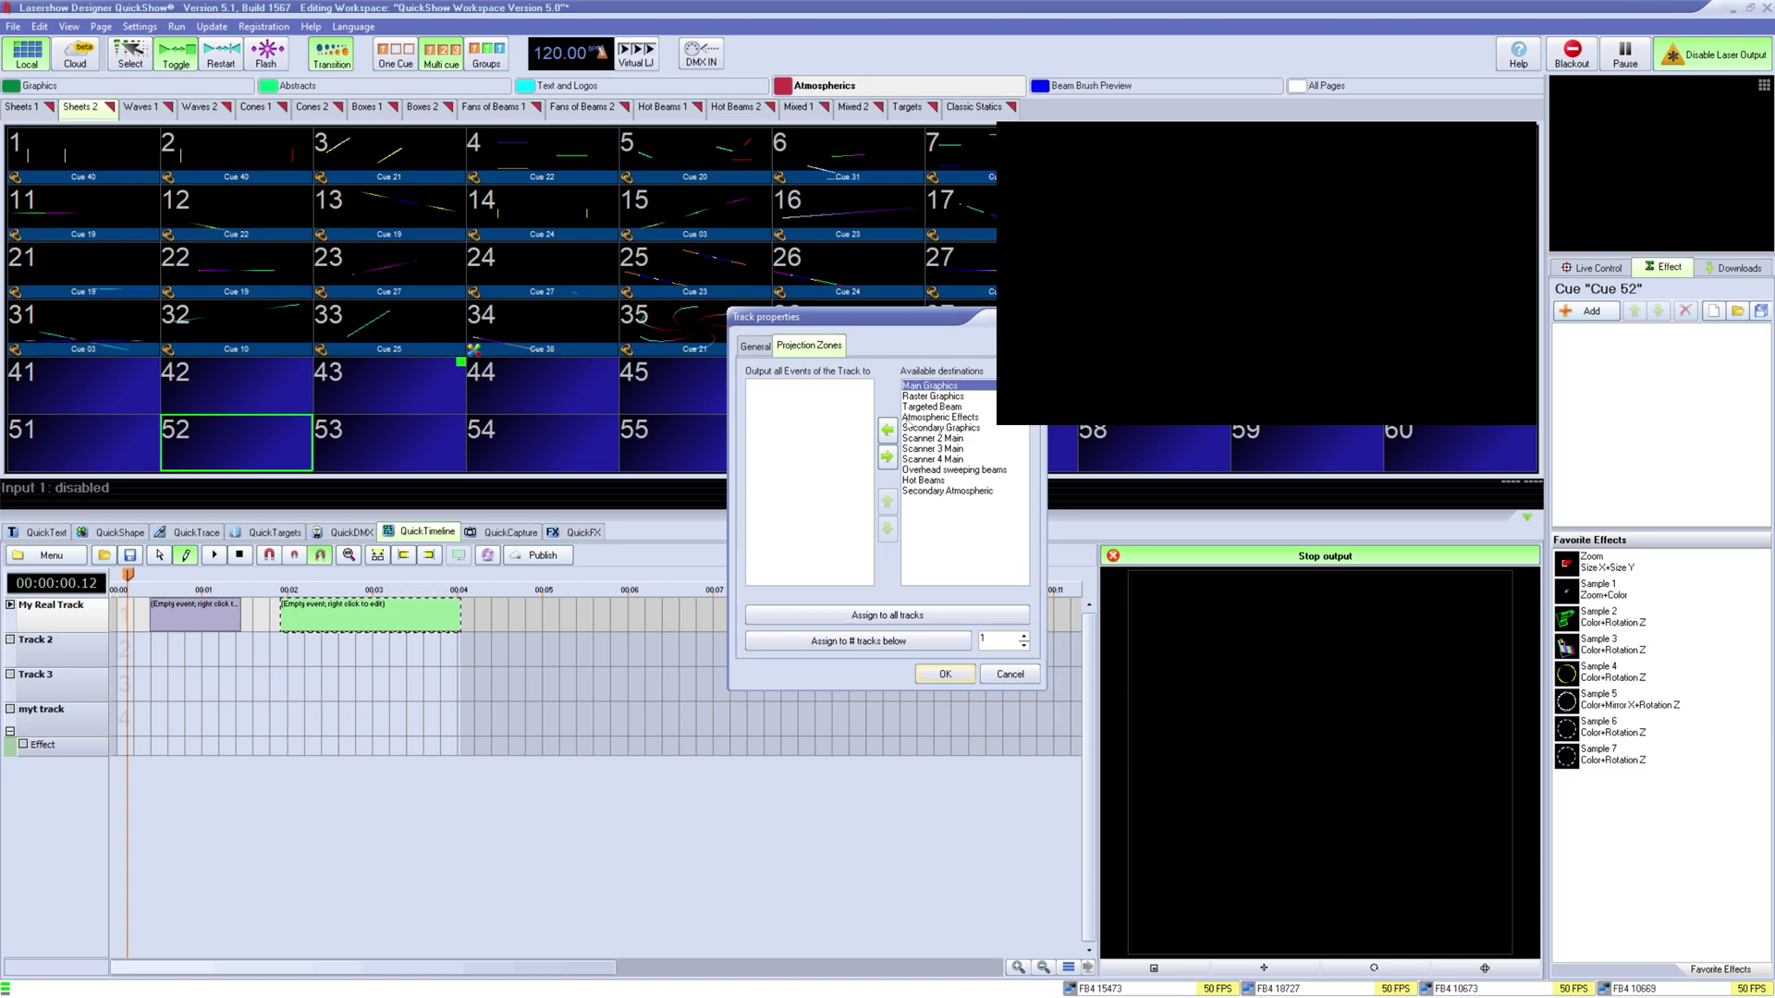
pyautogui.click(887, 430)
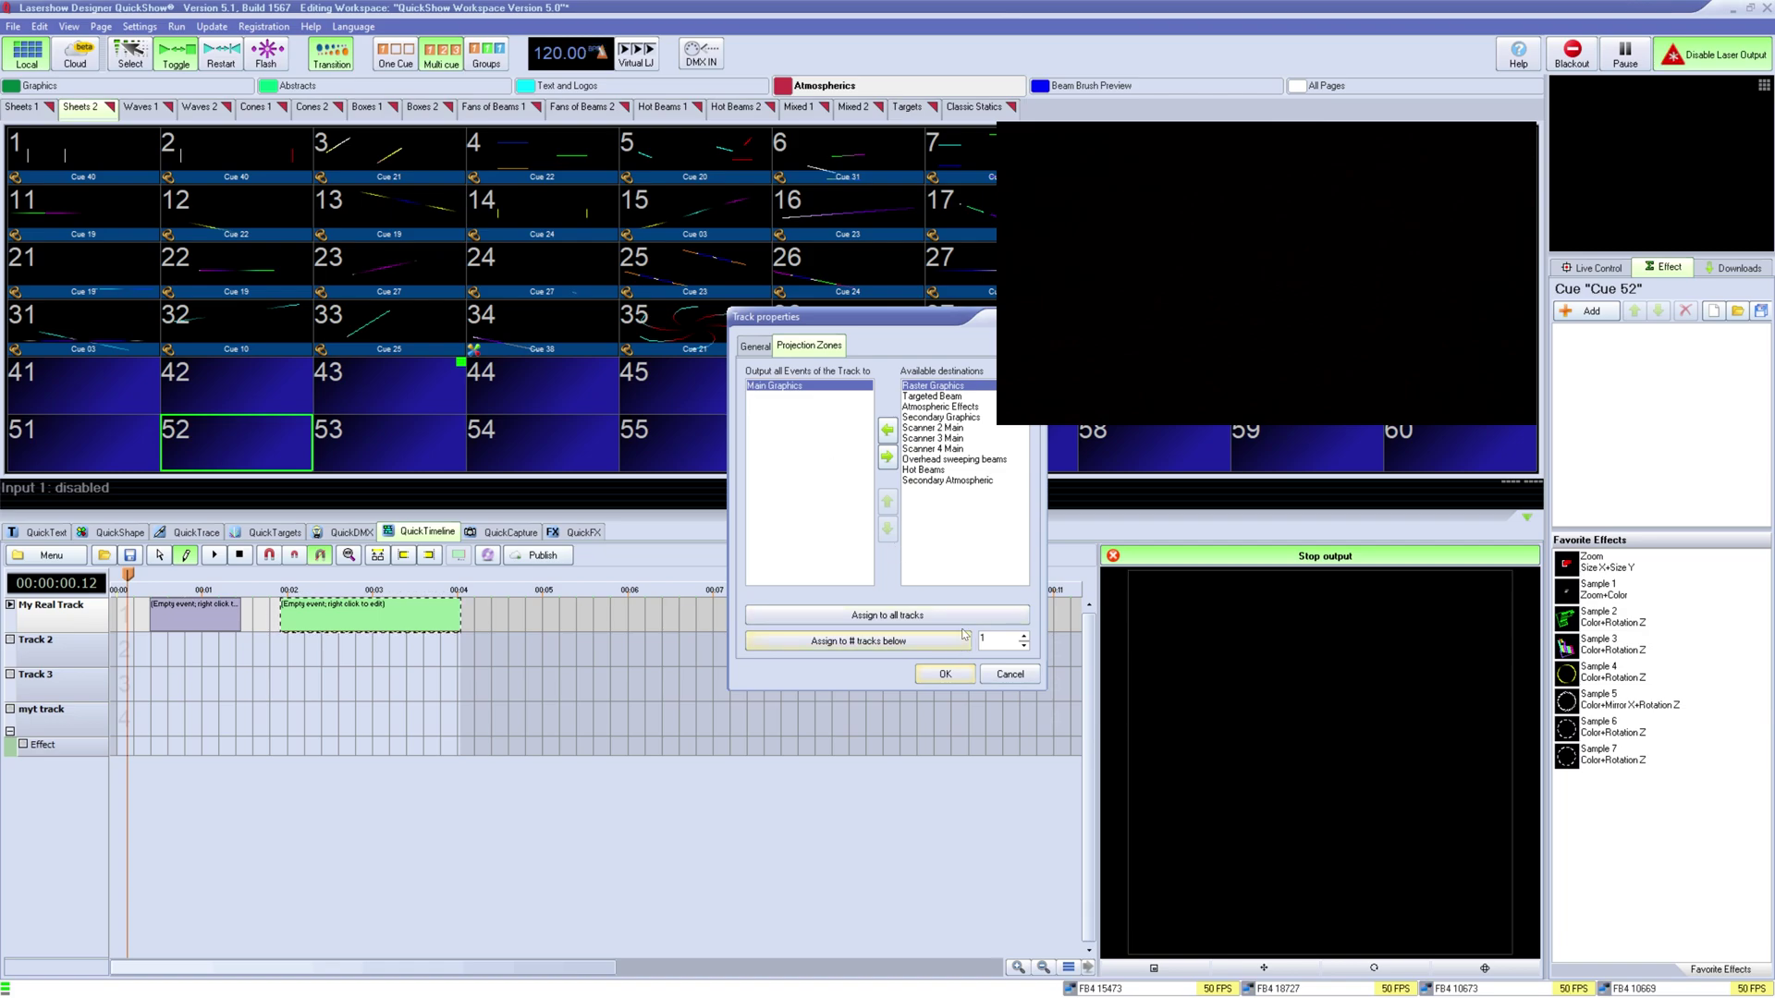
# Step: Add Scanner 2 Main, Scanner 3 Main and Scanner 4 Main to the track's output destinations and remove them again
pyautogui.doubleClick(938, 432)
pyautogui.doubleClick(938, 432)
pyautogui.doubleClick(939, 433)
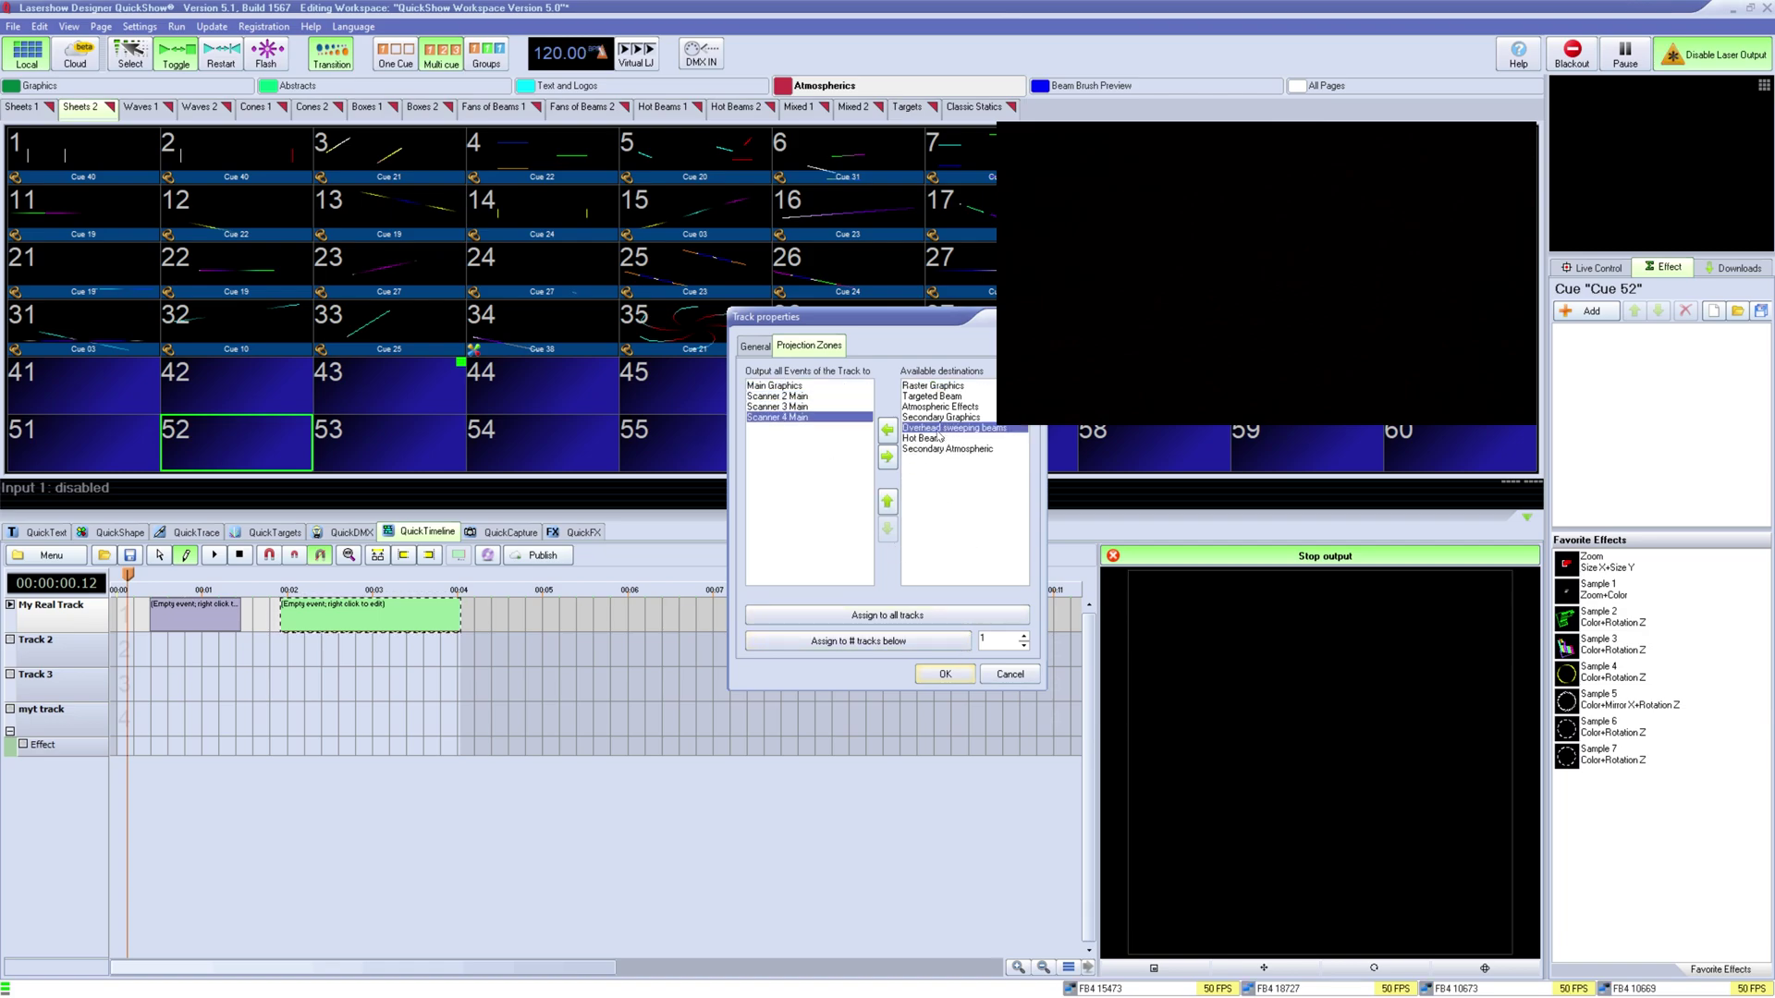
pyautogui.doubleClick(782, 398)
pyautogui.doubleClick(782, 397)
pyautogui.doubleClick(782, 397)
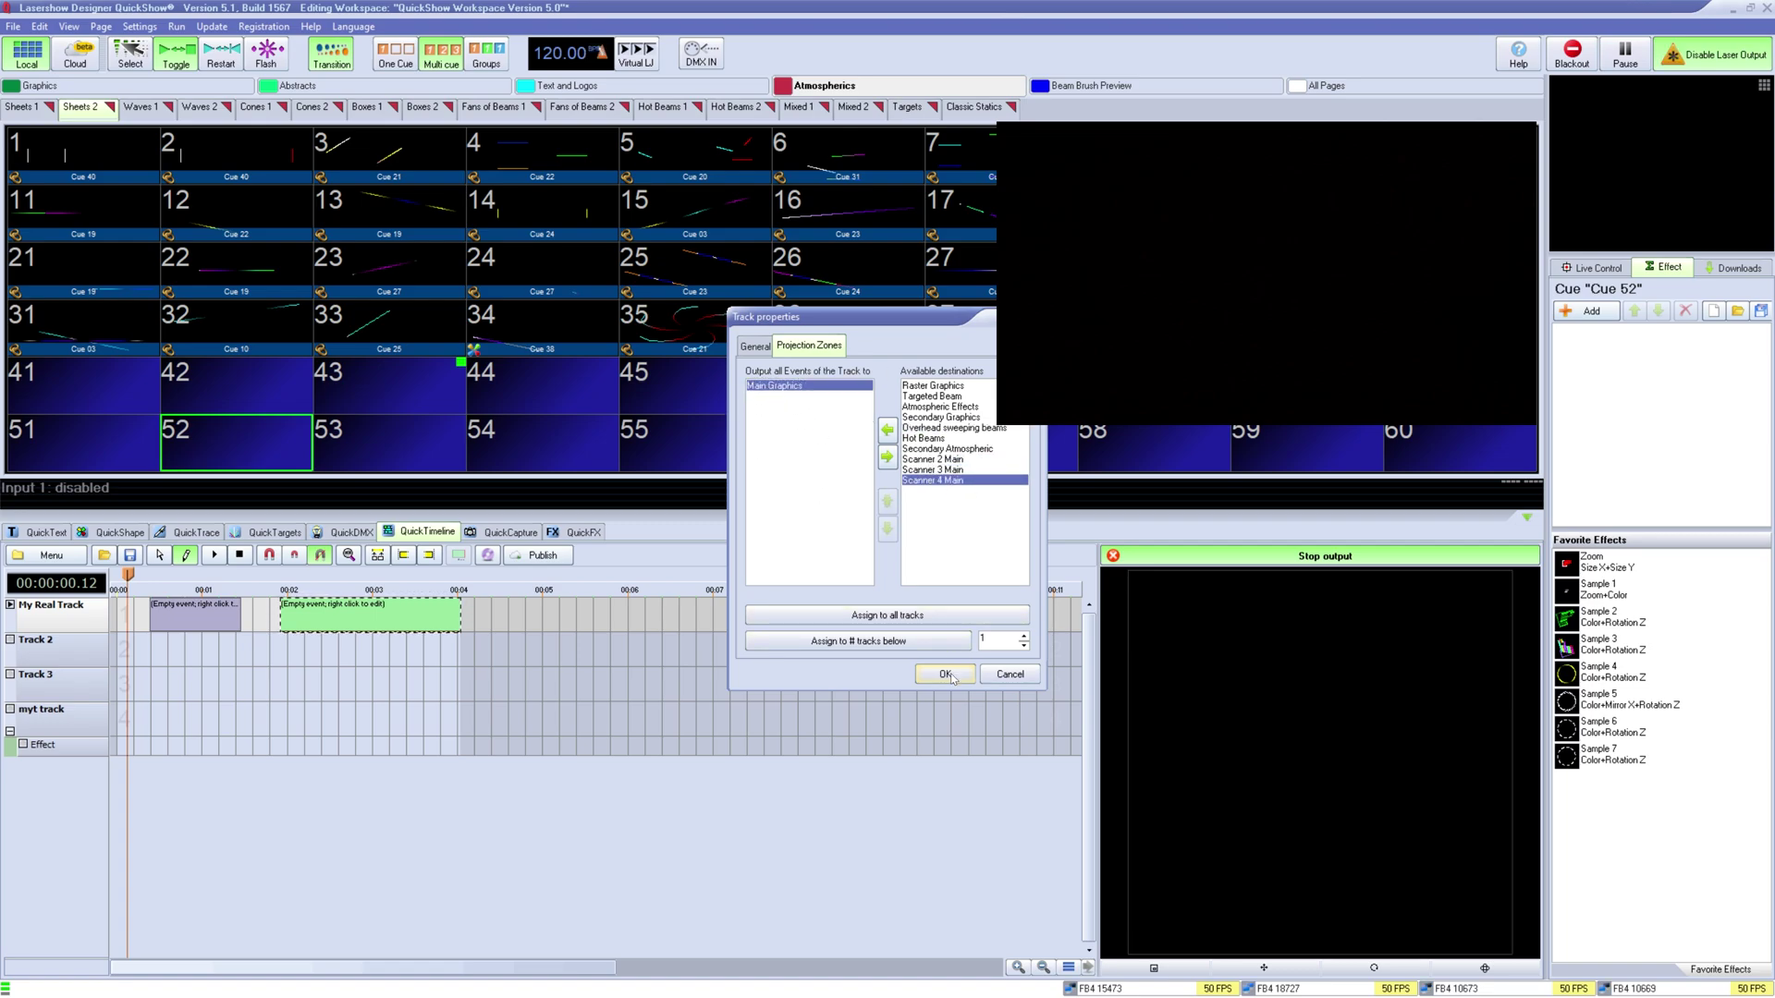
# Step: Apply the Main Graphics zone assignment to all tracks of the show and close the track properties
pyautogui.click(913, 617)
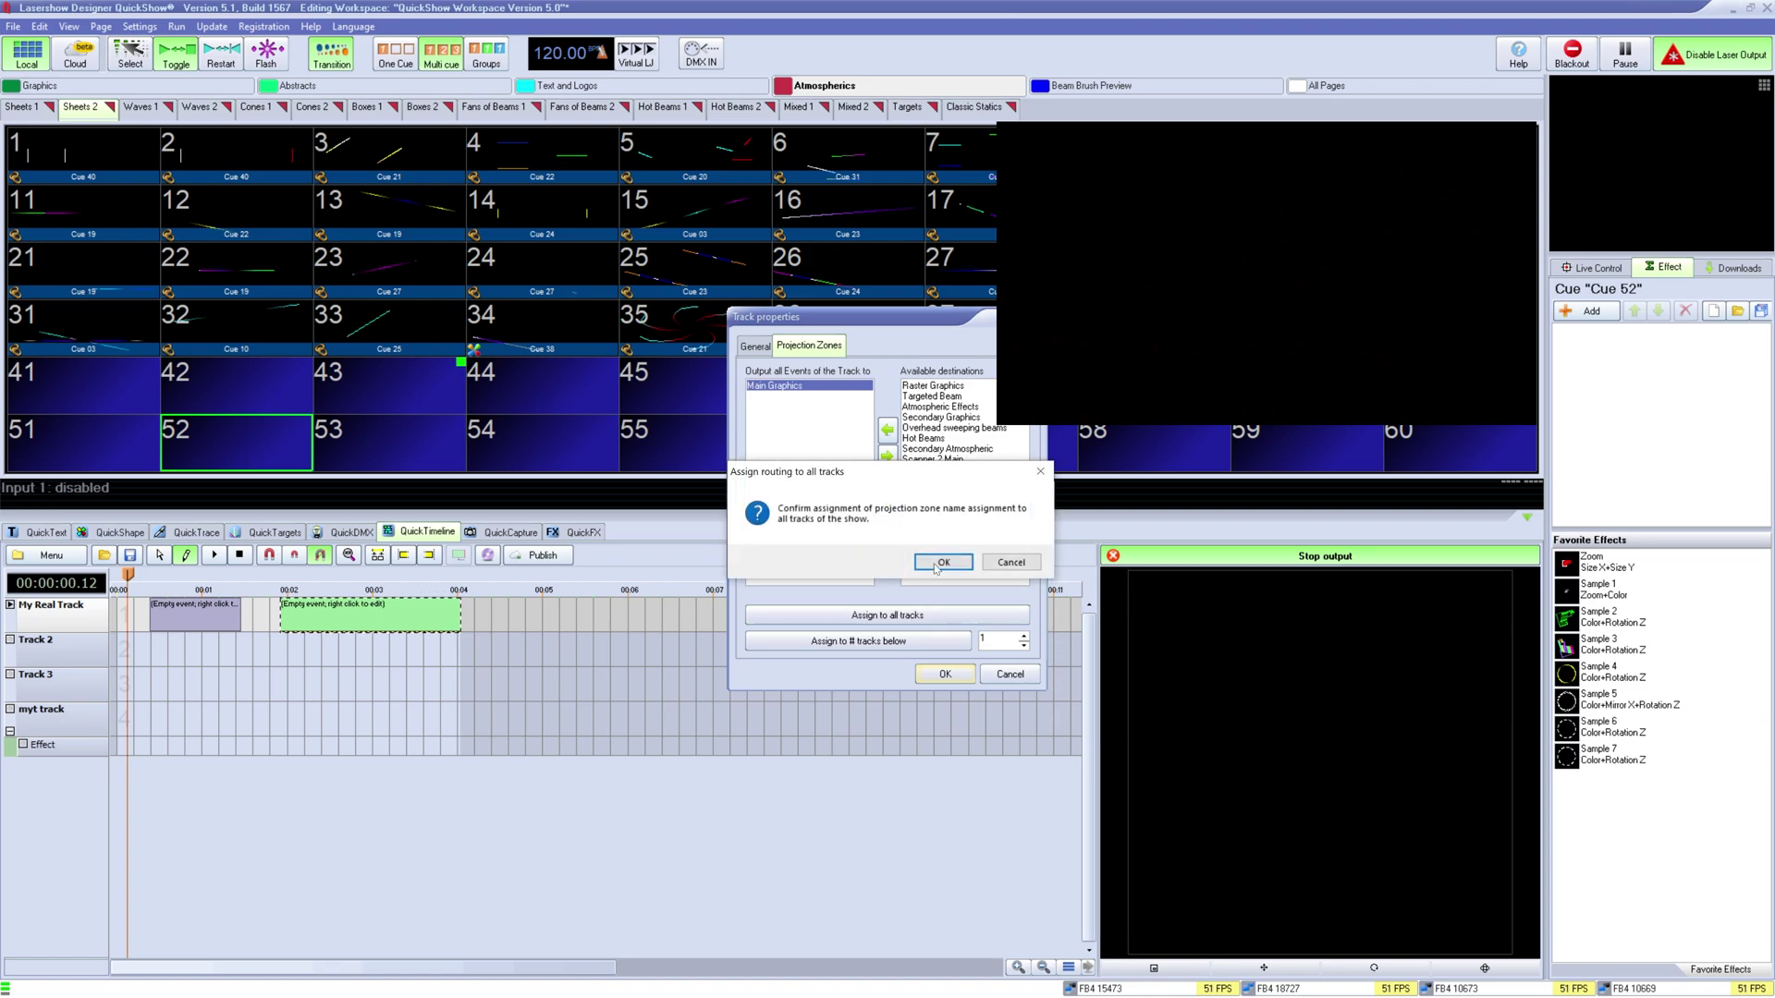
pyautogui.click(953, 562)
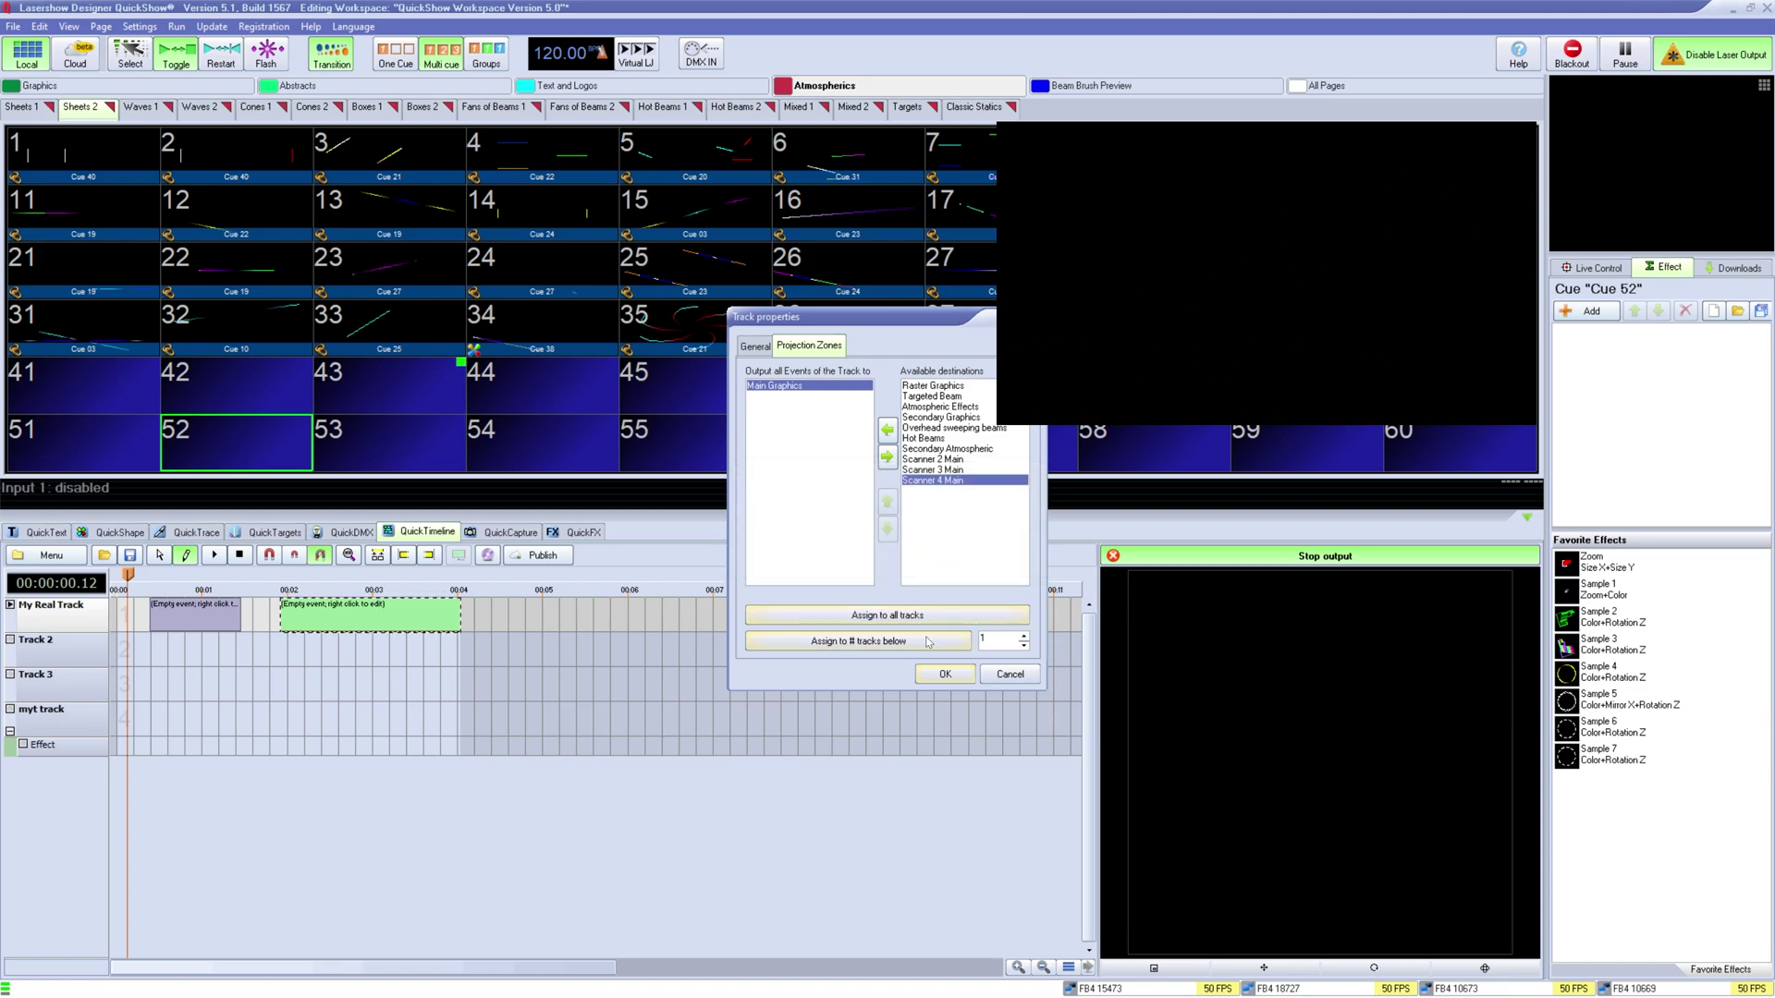
pyautogui.click(945, 674)
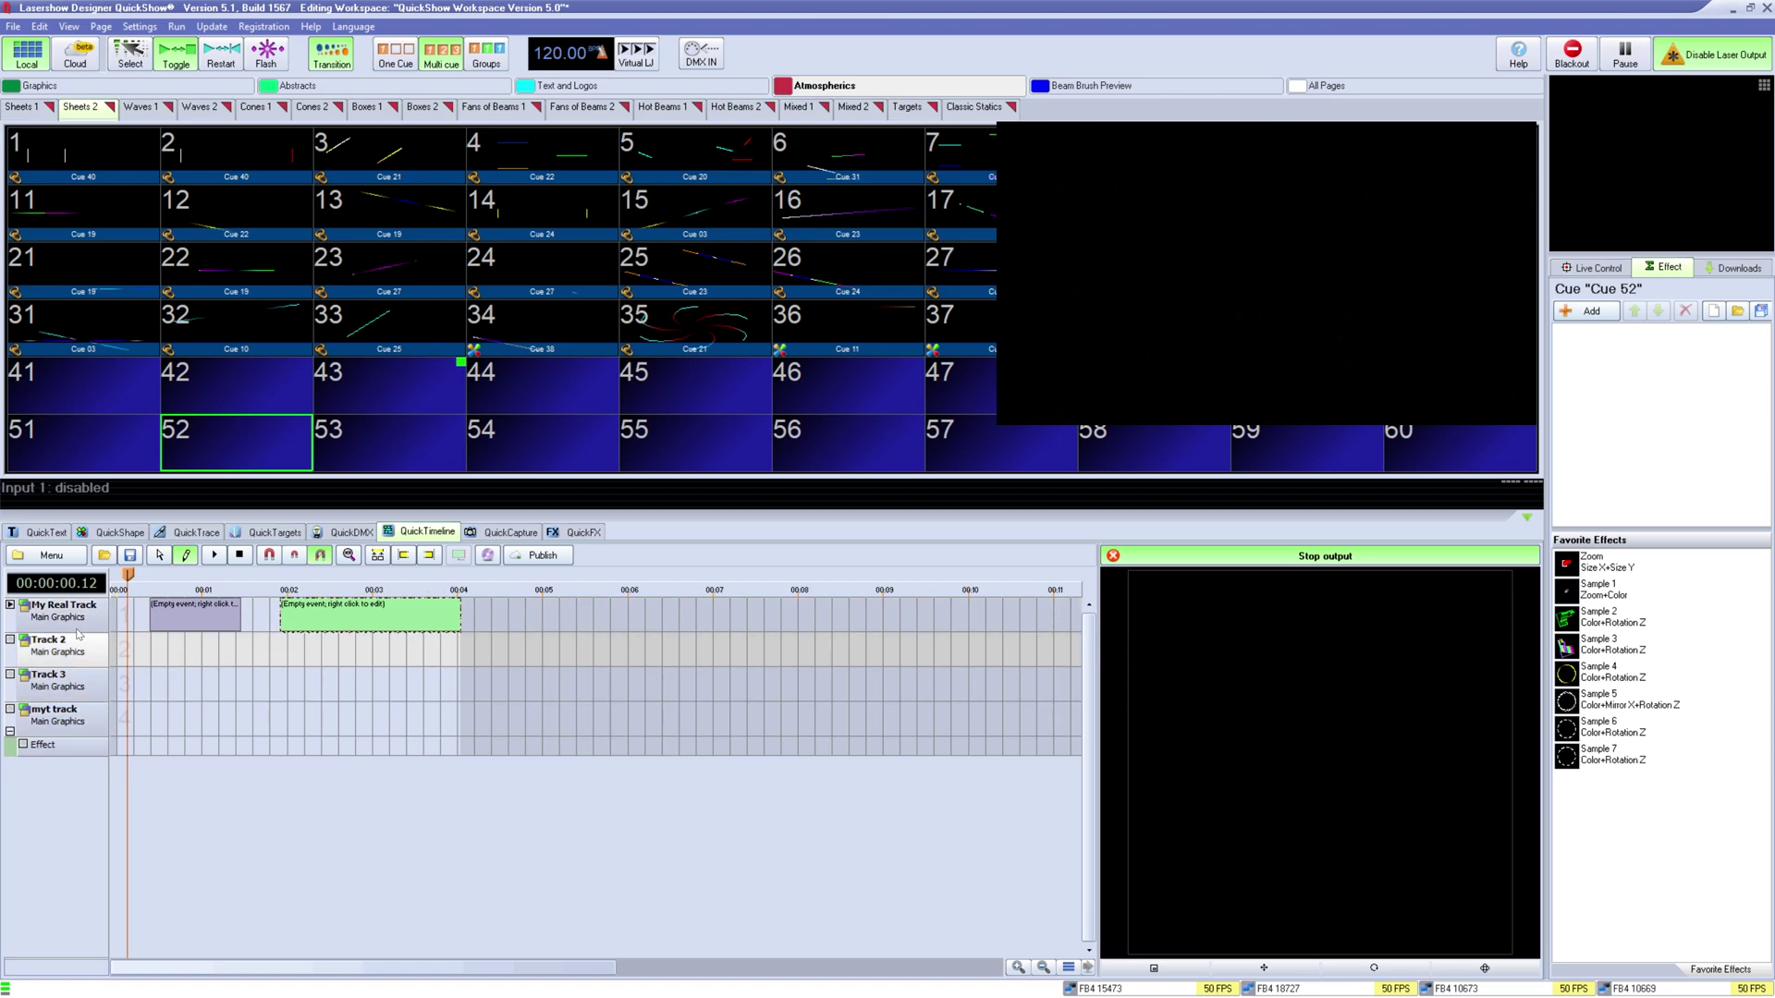
# Step: Draw an empty event on Track 2 from about 0.15 to 1 second and look through its Create options
pyautogui.click(137, 649)
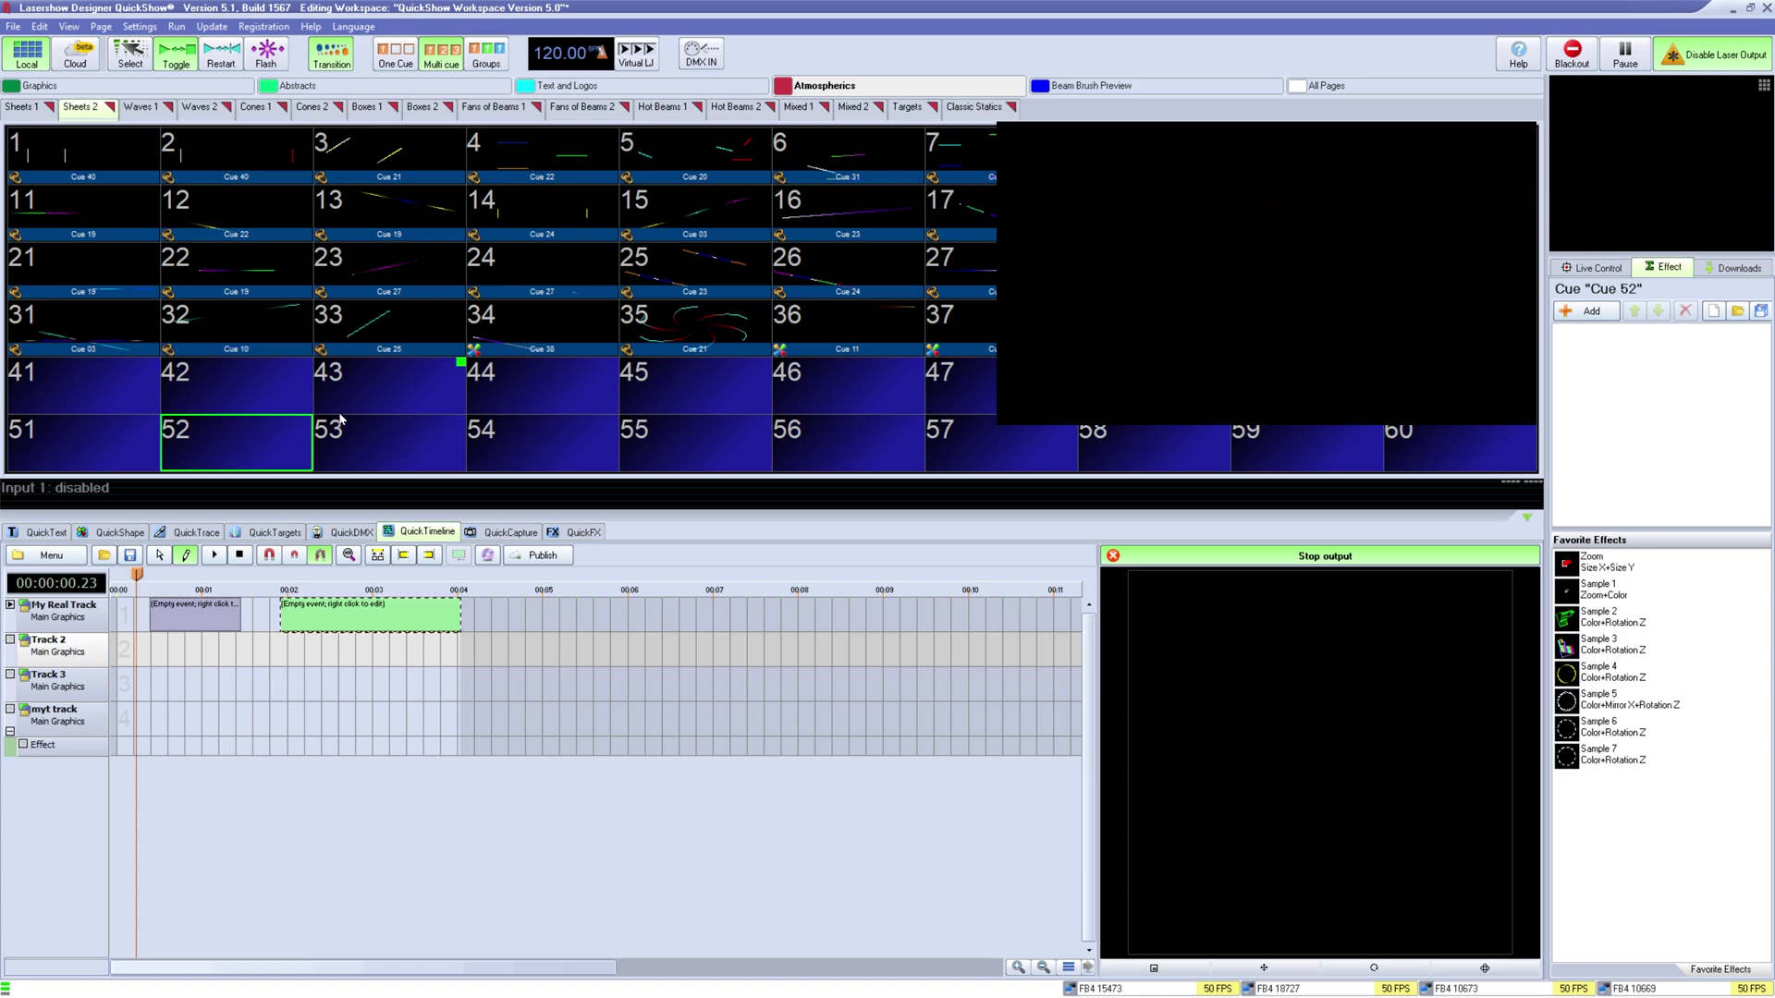
pyautogui.moveTo(200, 650); pyautogui.dragTo(204, 651)
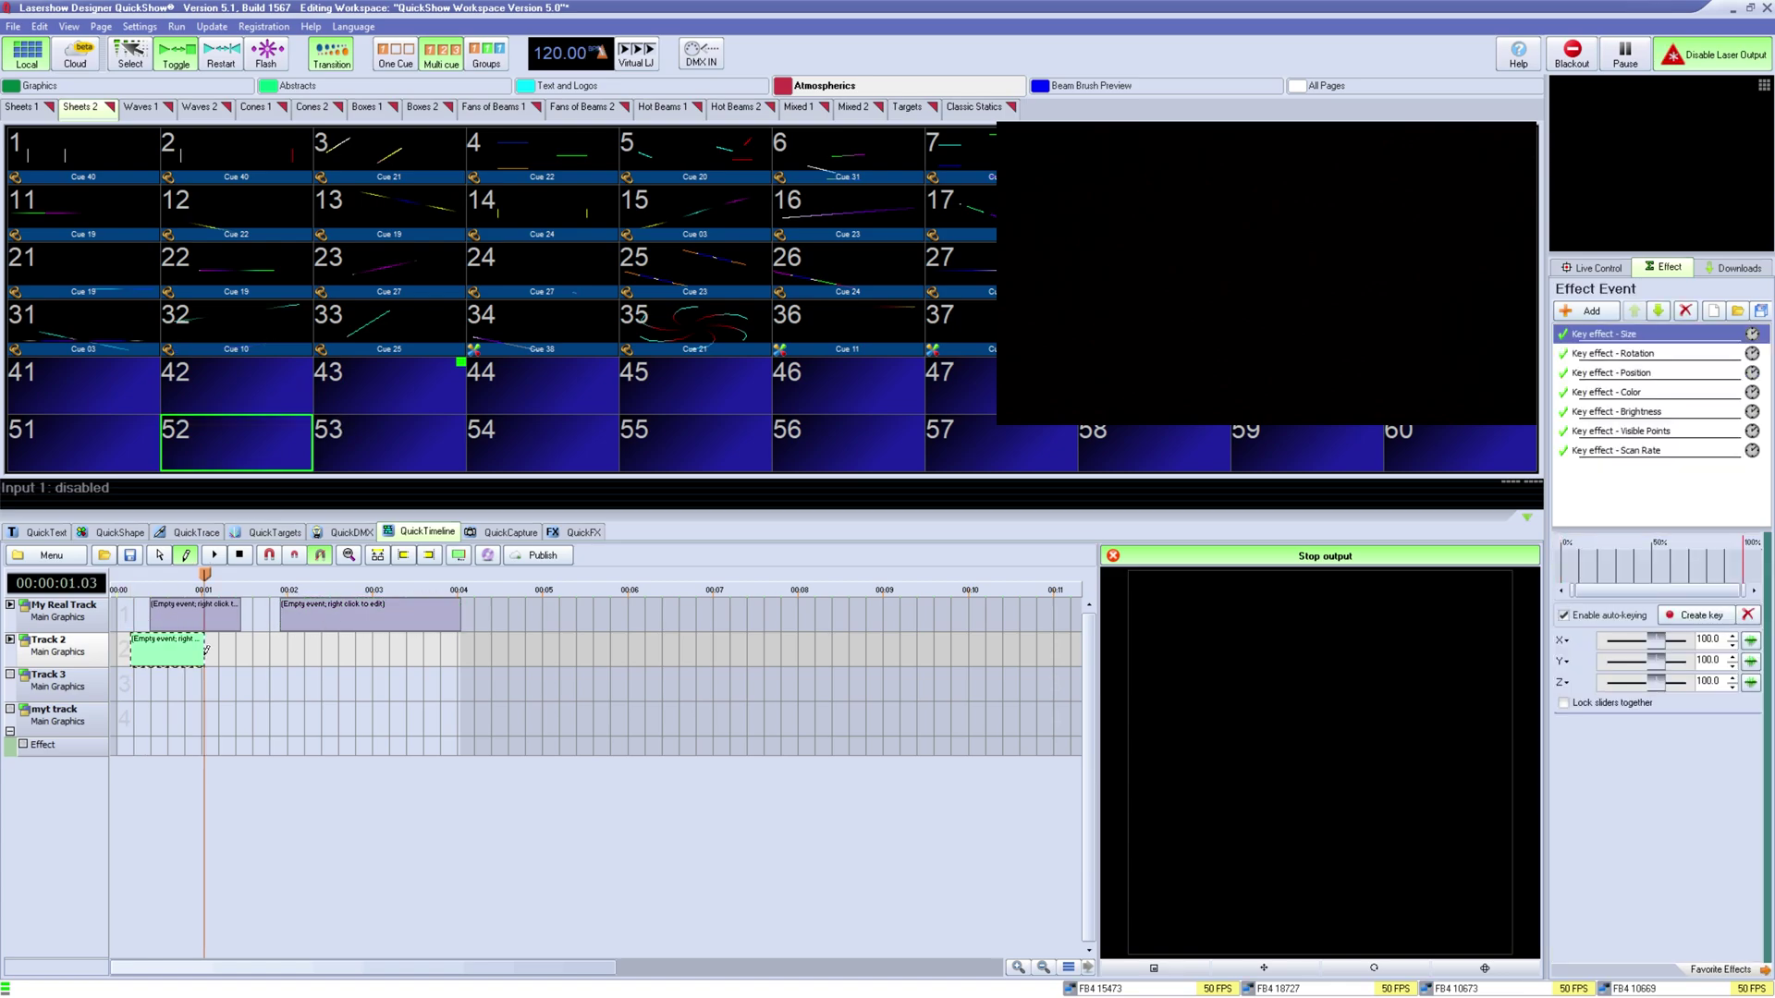
pyautogui.rightClick(203, 658)
pyautogui.moveTo(275, 670)
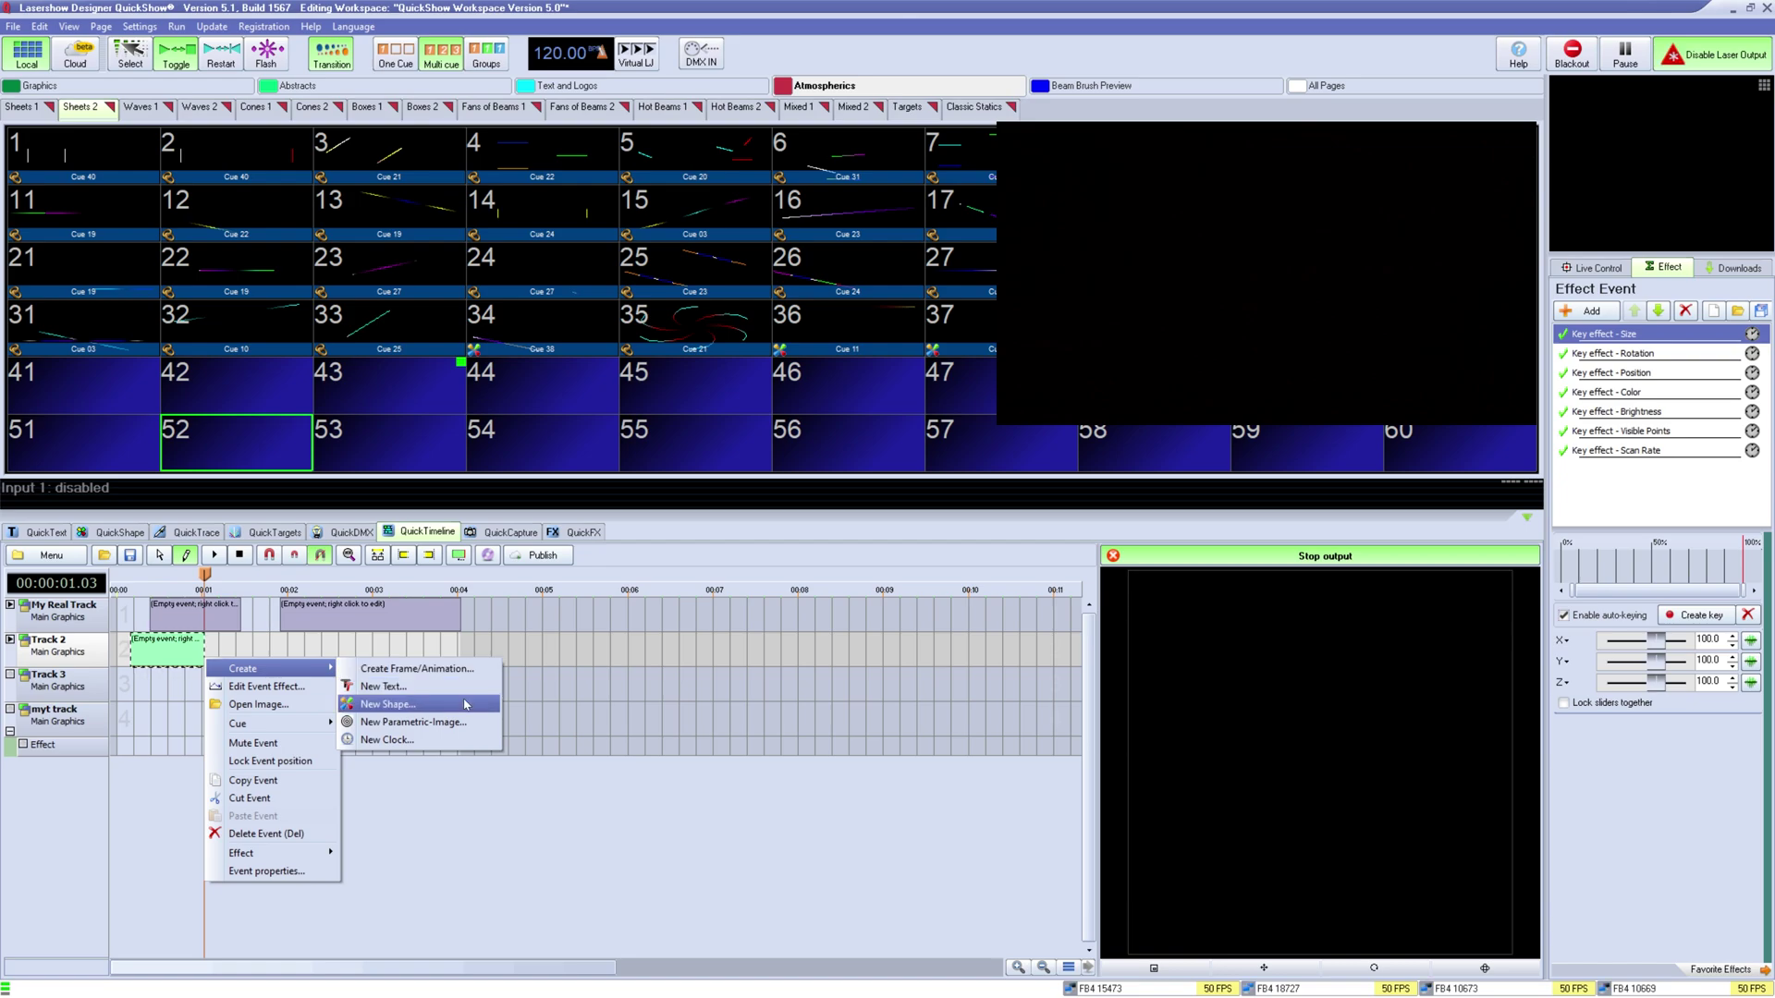
pyautogui.click(184, 640)
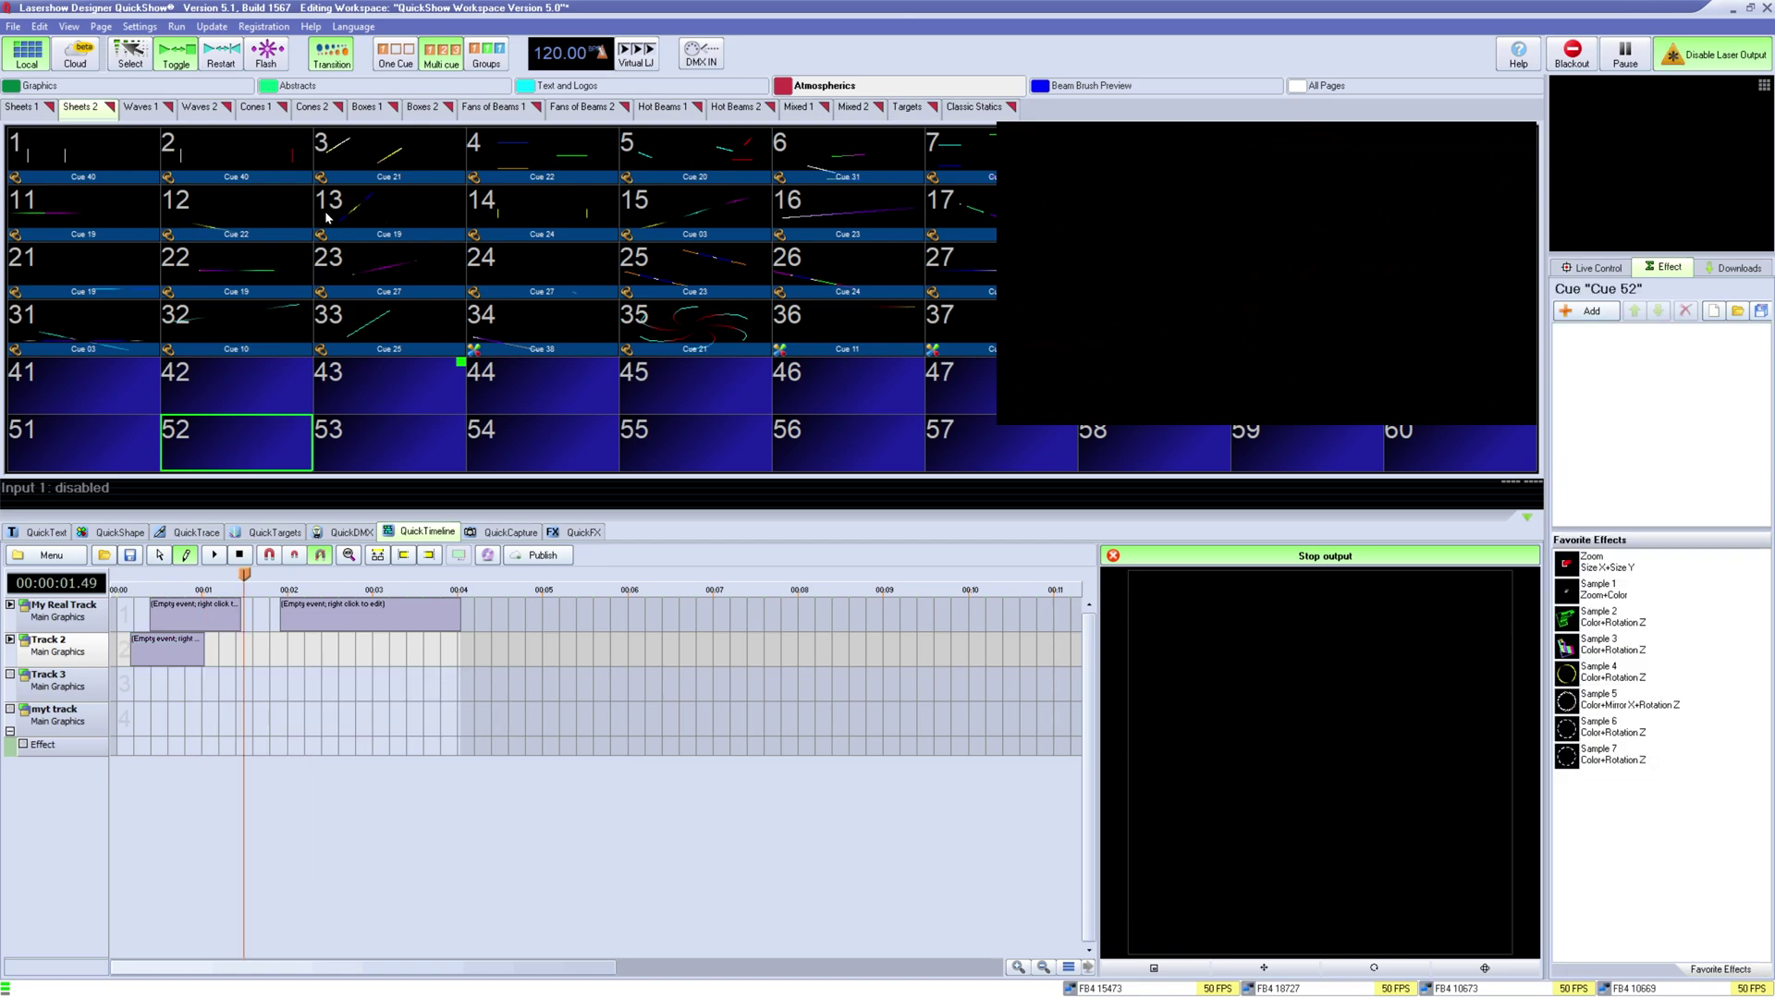
# Step: Place Cue 22 from cue cell 12 on Track 3 as an event starting at 0 seconds
pyautogui.moveTo(222, 214); pyautogui.dragTo(205, 684)
pyautogui.moveTo(204, 576); pyautogui.dragTo(184, 575)
pyautogui.moveTo(207, 682); pyautogui.dragTo(166, 679)
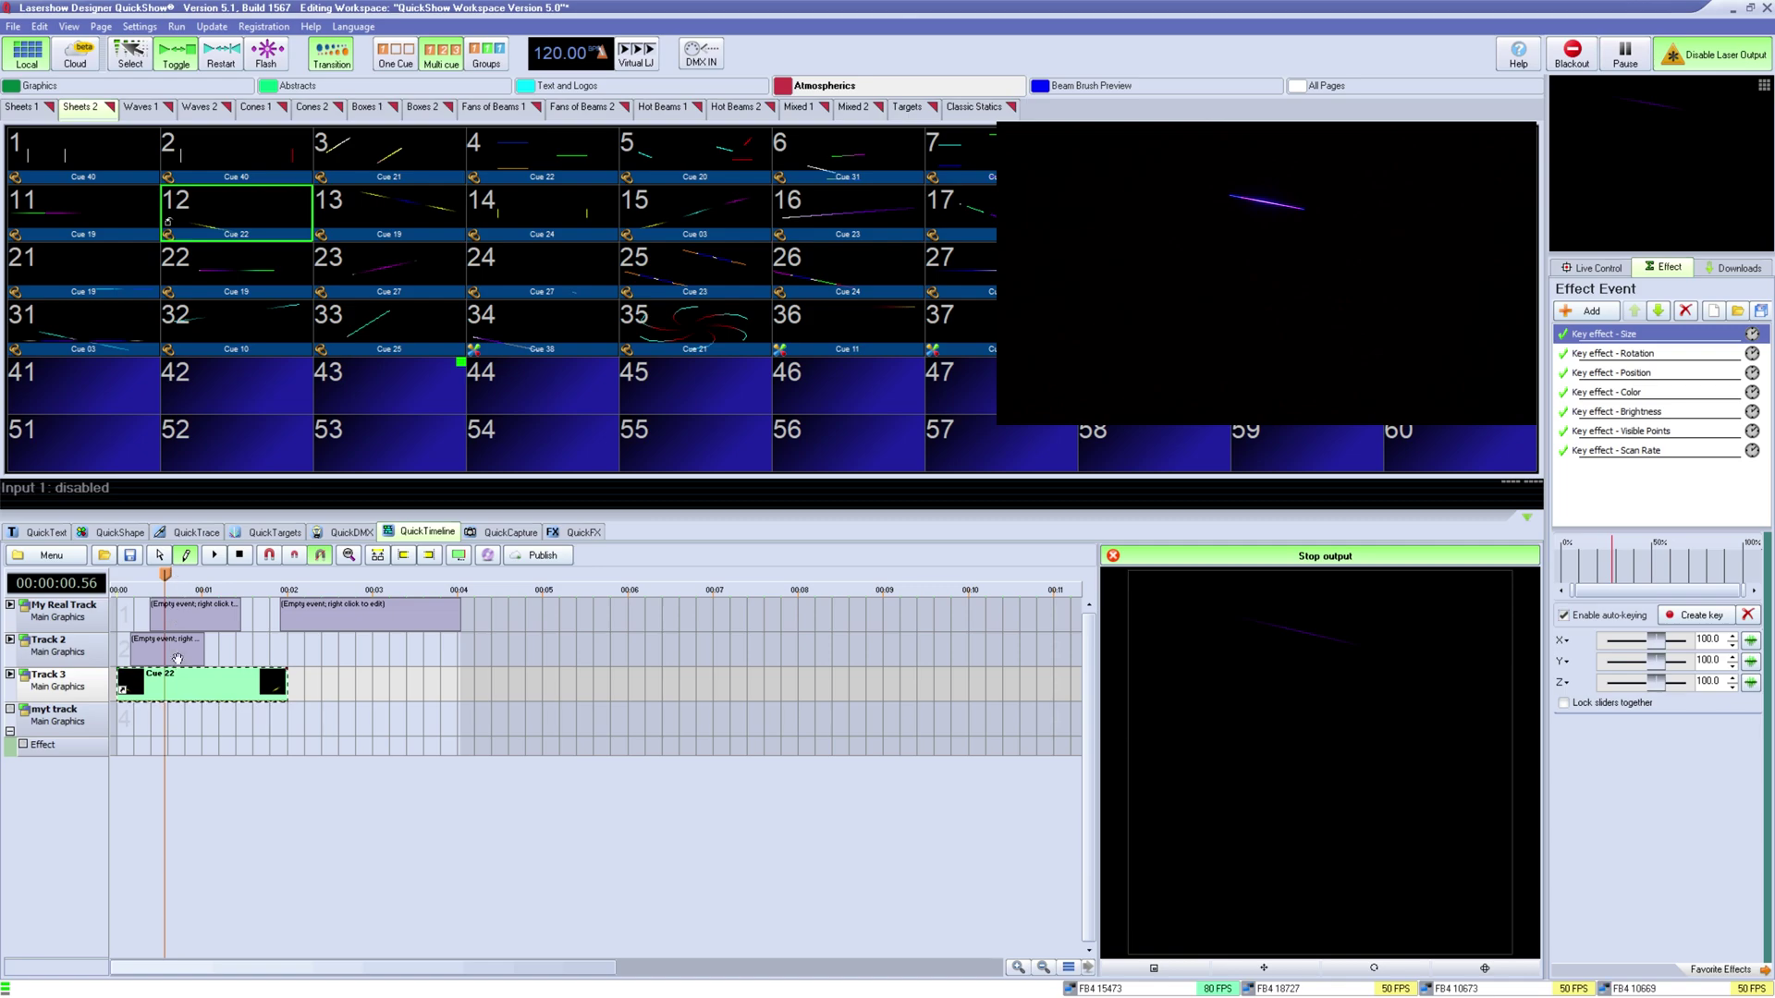
# Step: Expand Track 3 to show the key effect lines of the Cue 22 event
pyautogui.click(124, 689)
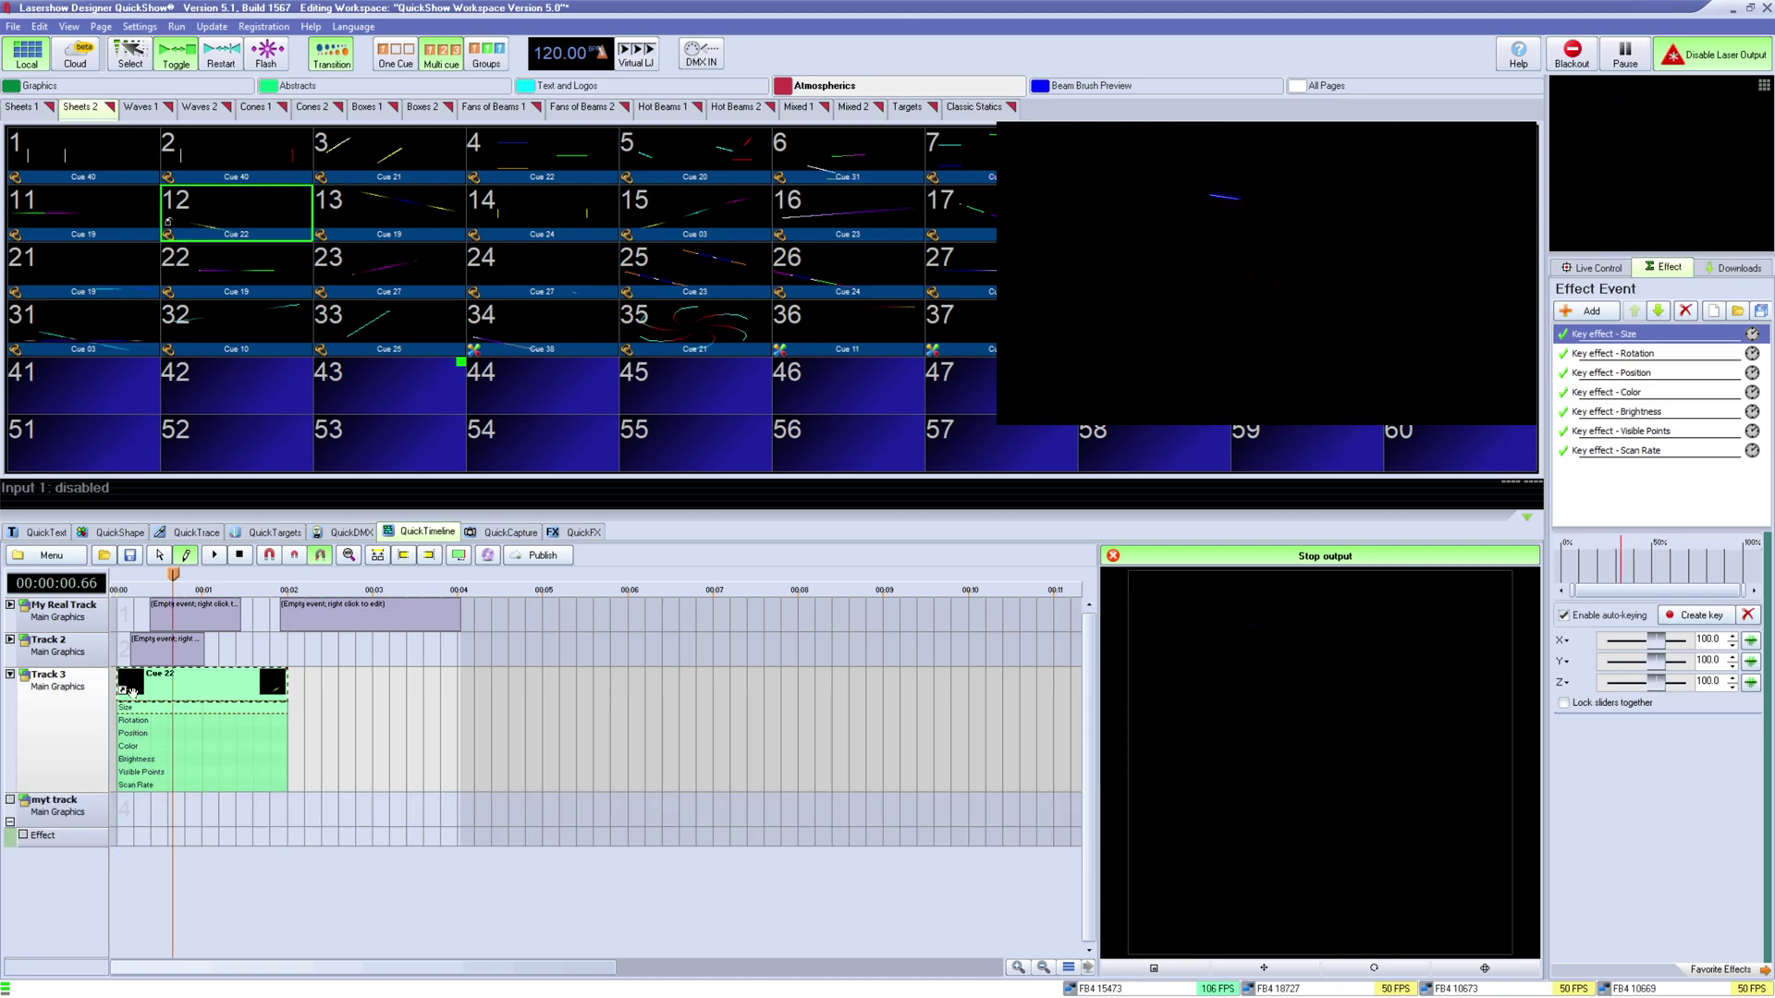
pyautogui.click(10, 677)
pyautogui.click(11, 677)
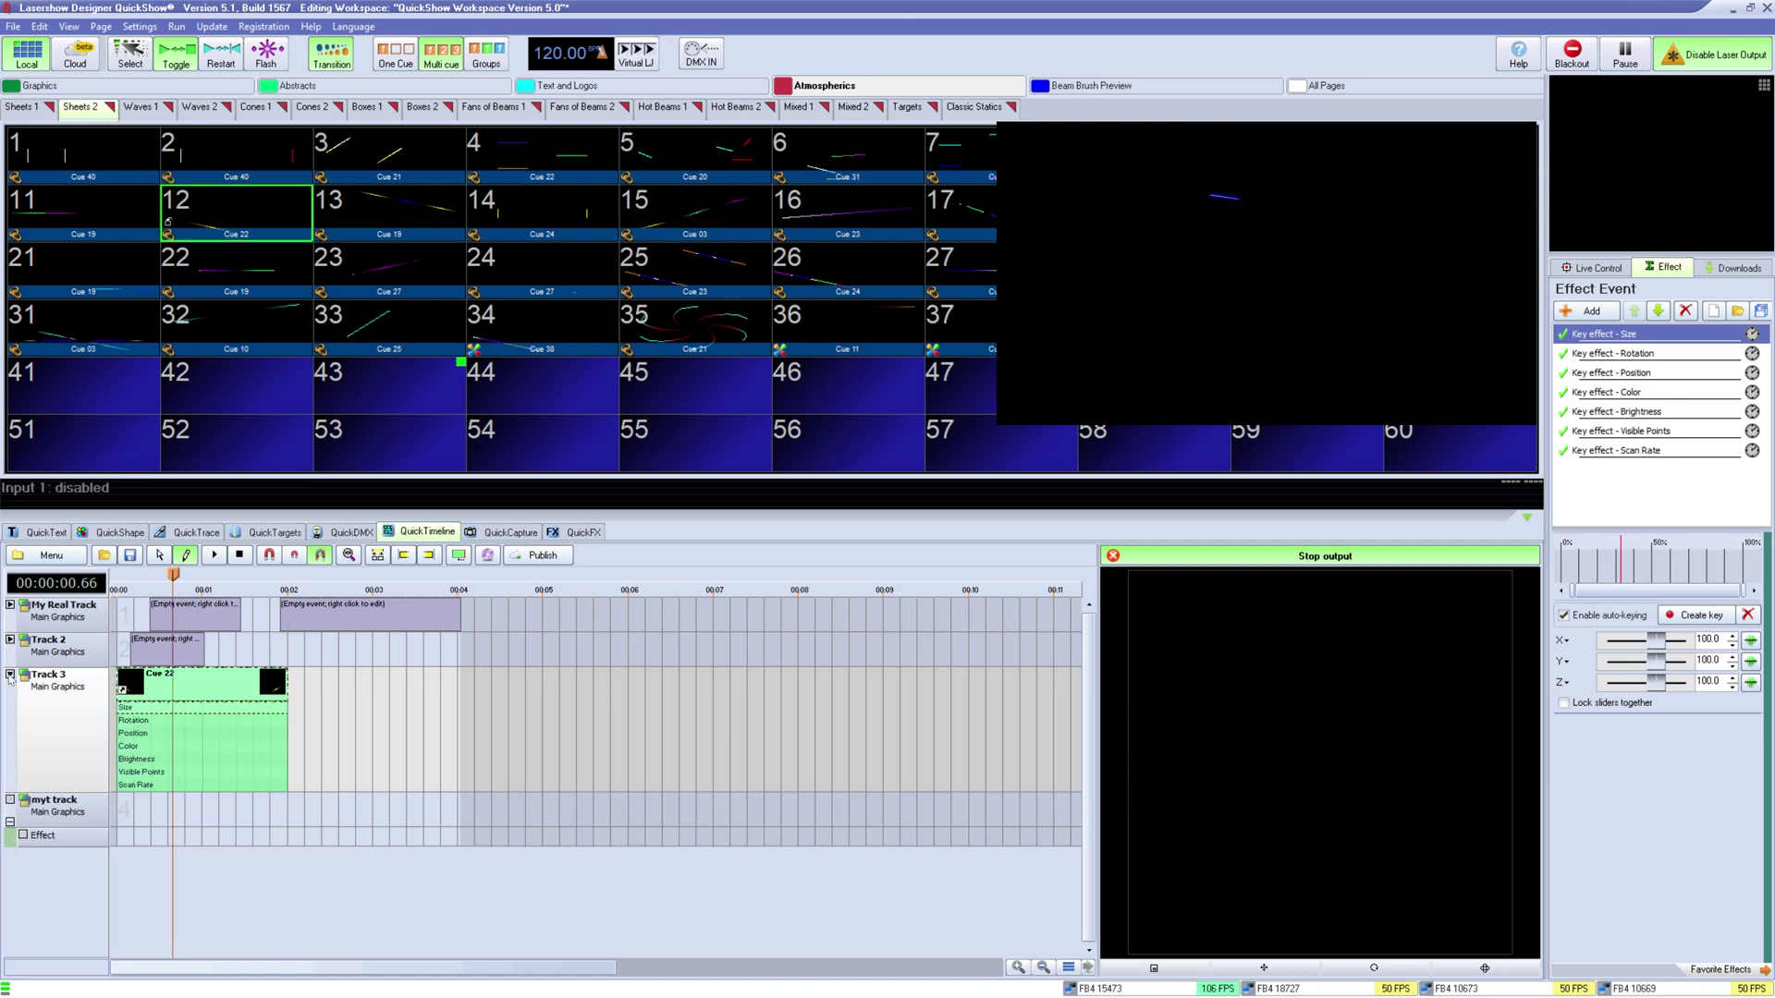
# Step: Examine the Cue 22 event's key effects by selecting the Color, Brightness, Visible Points, Scan Rate and Size lines
pyautogui.click(150, 733)
pyautogui.click(153, 746)
pyautogui.click(166, 760)
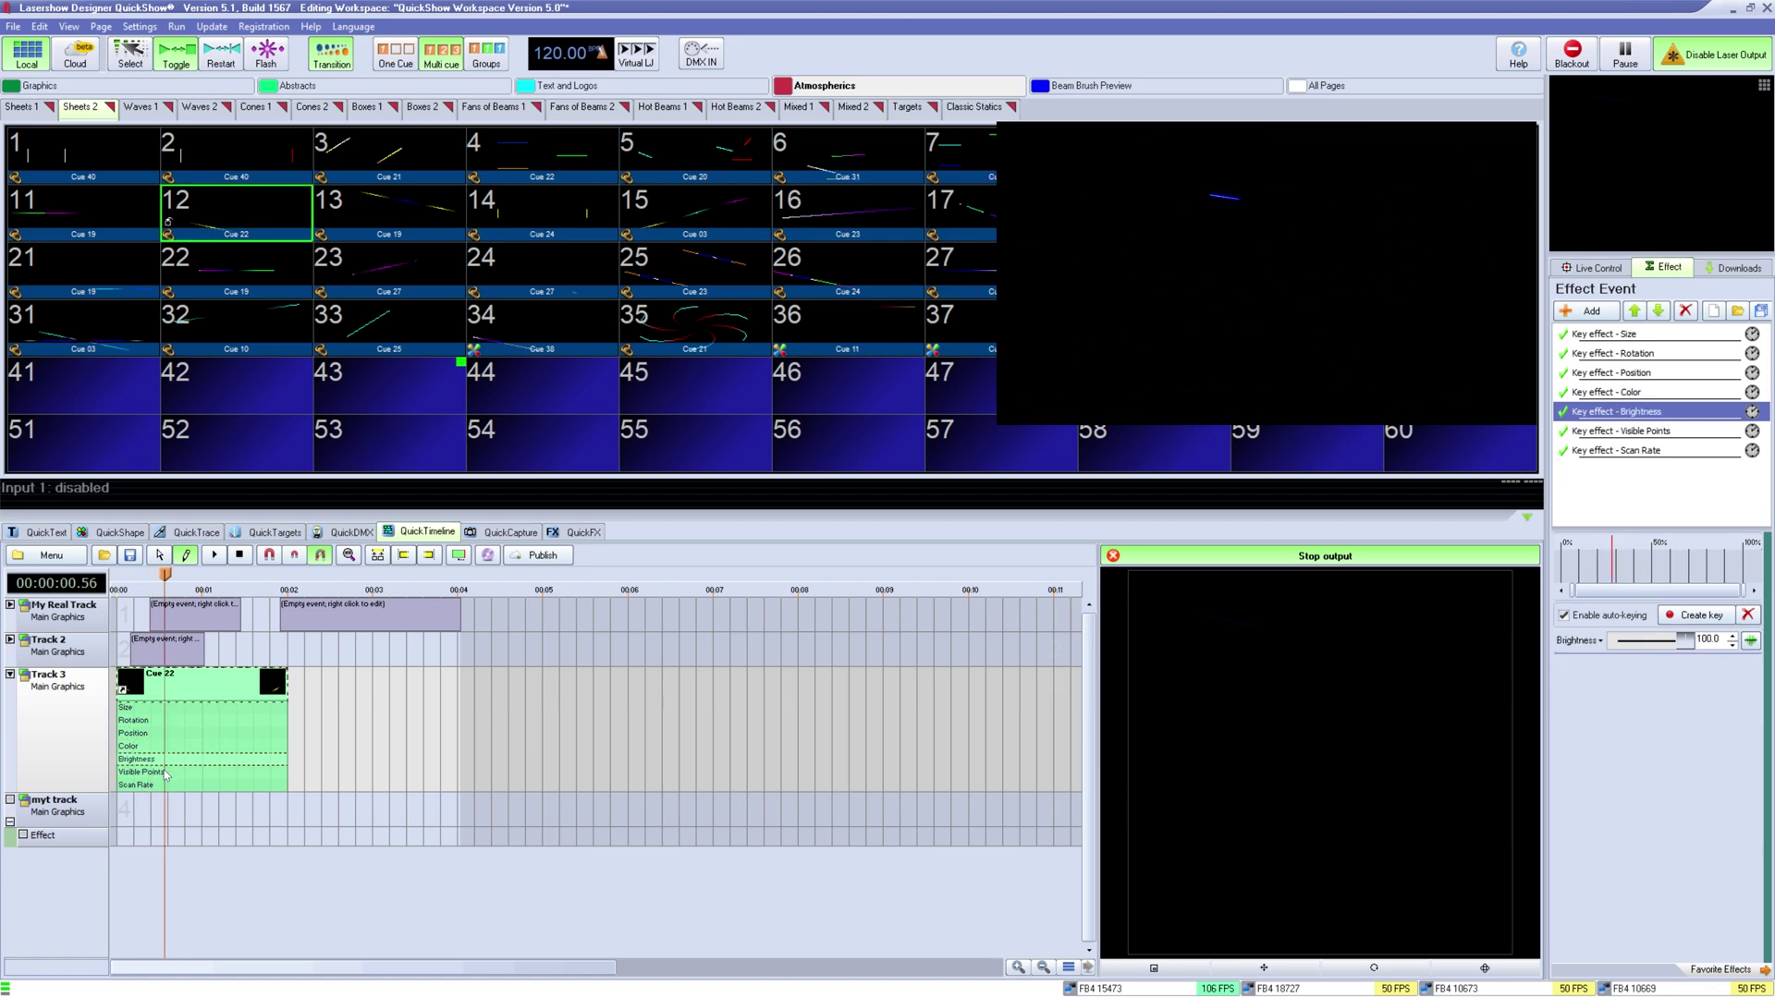
pyautogui.click(168, 773)
pyautogui.click(171, 786)
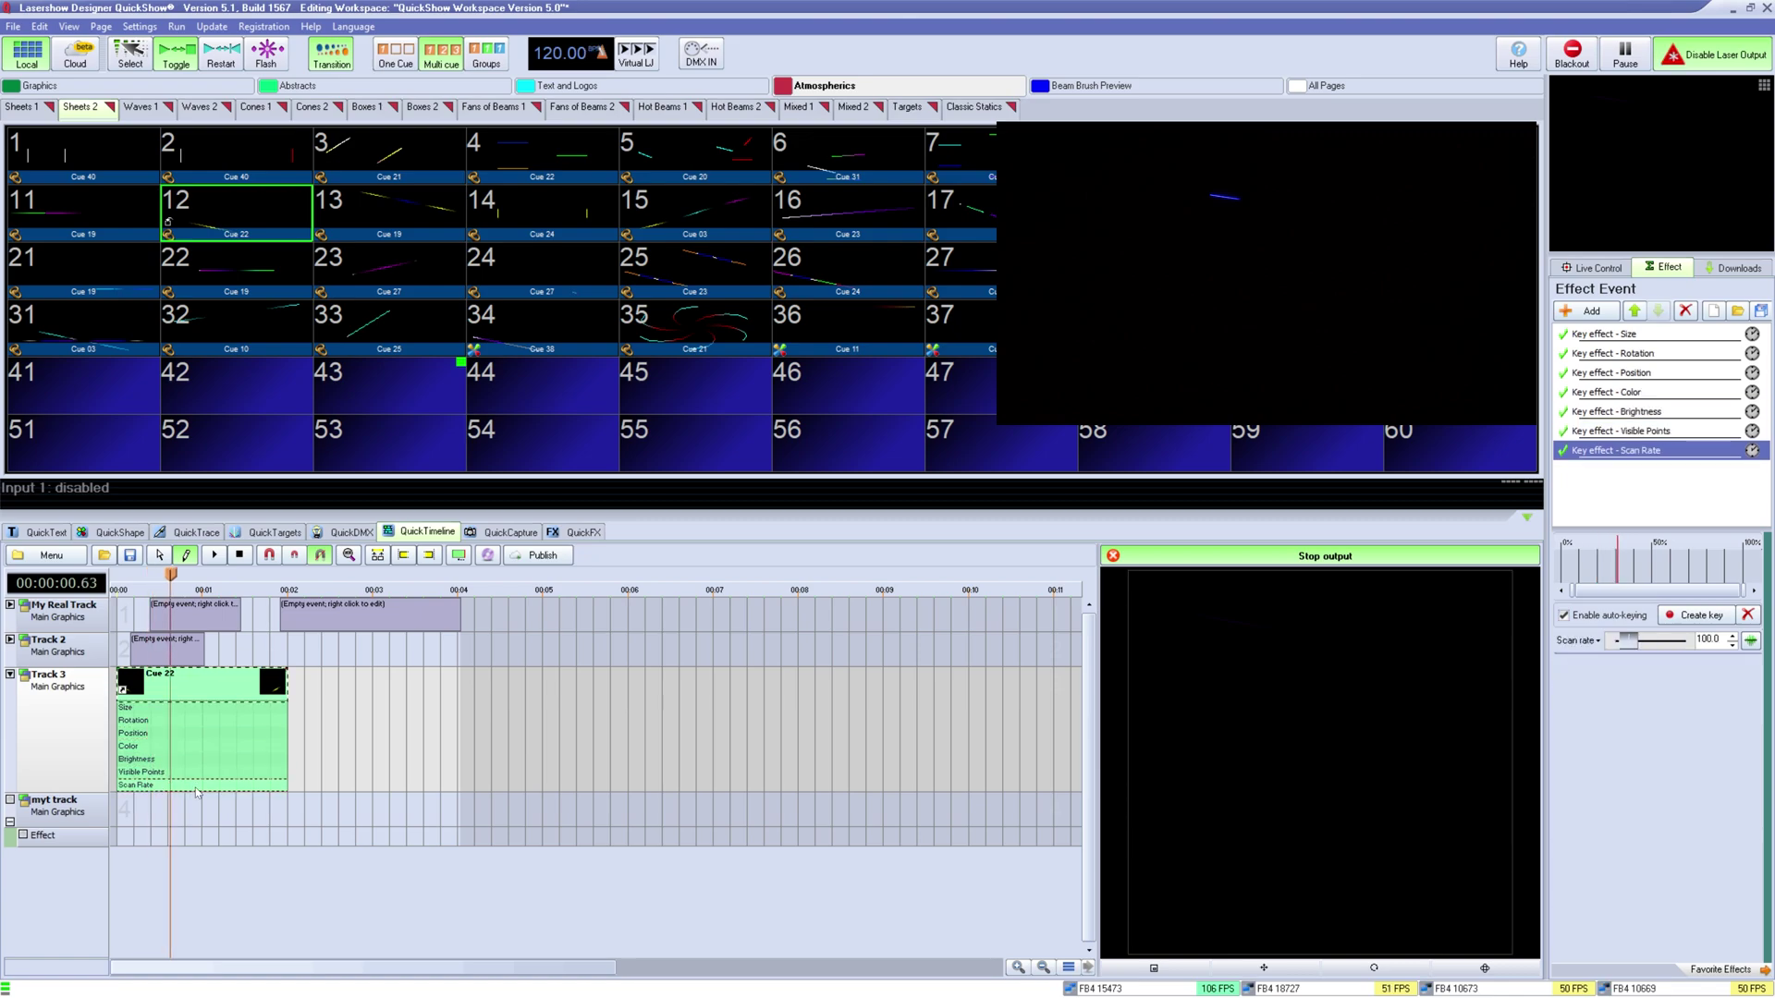
pyautogui.click(169, 714)
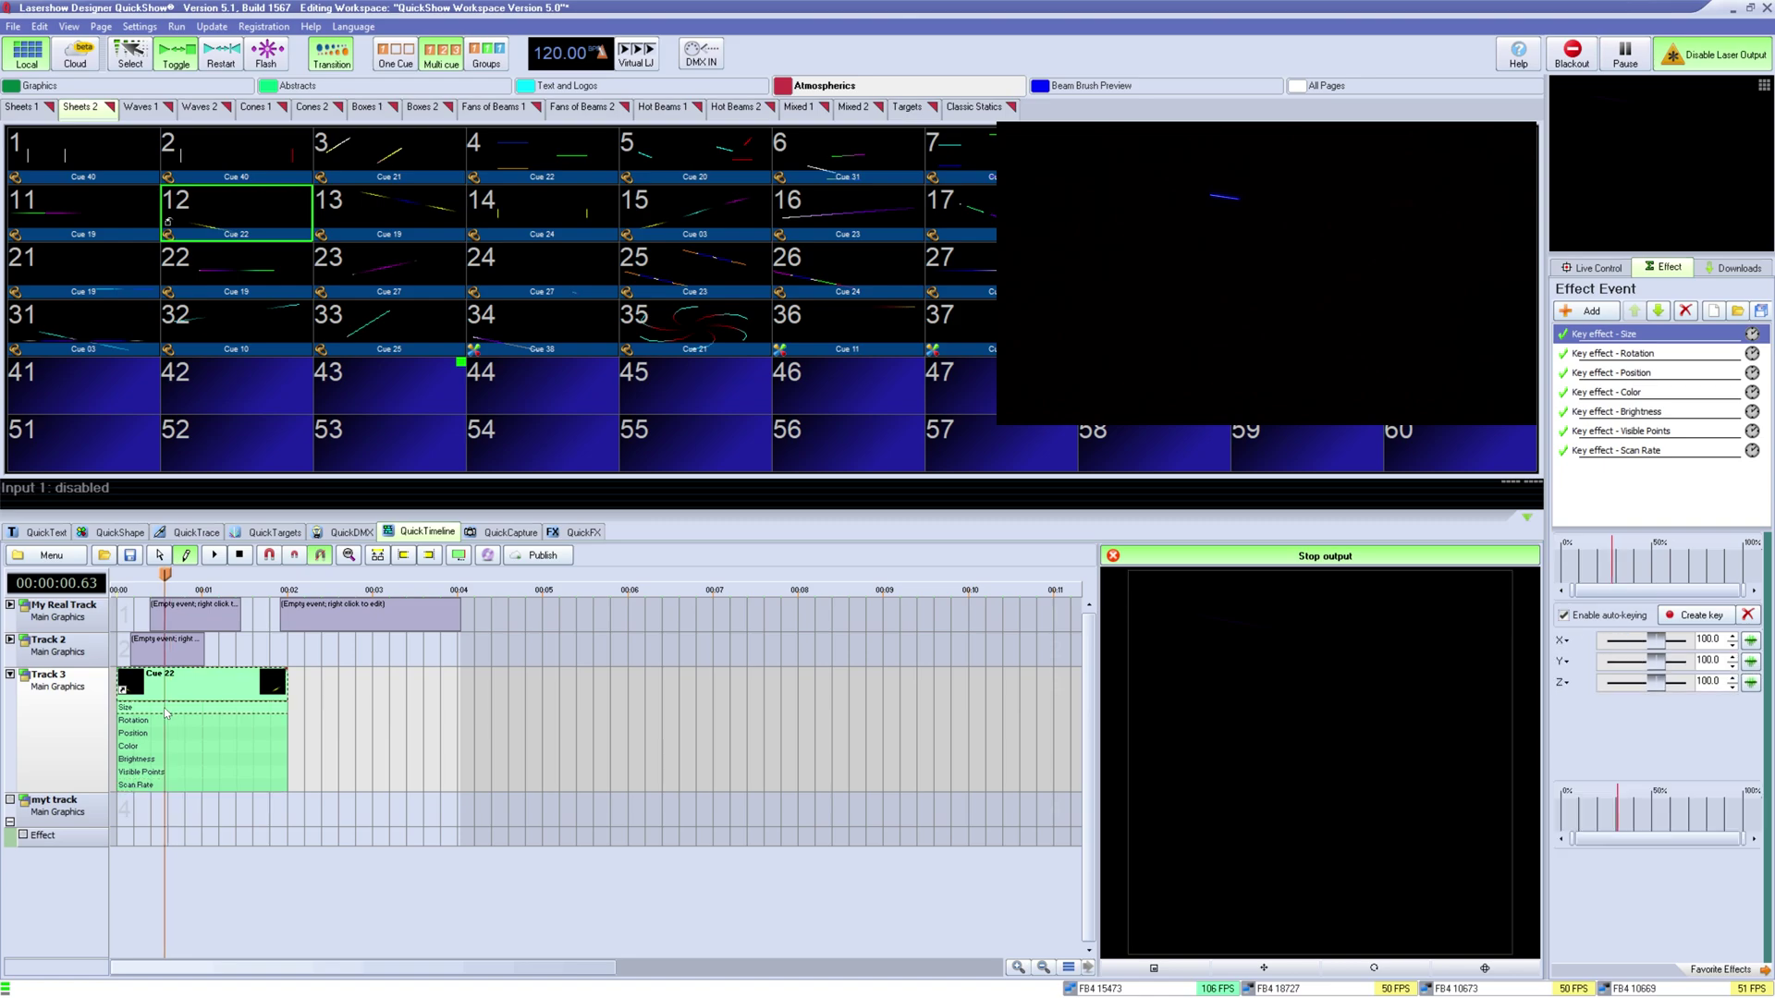
# Step: Add a key on the Size line of the Cue 22 event at about 1 second
pyautogui.click(186, 707)
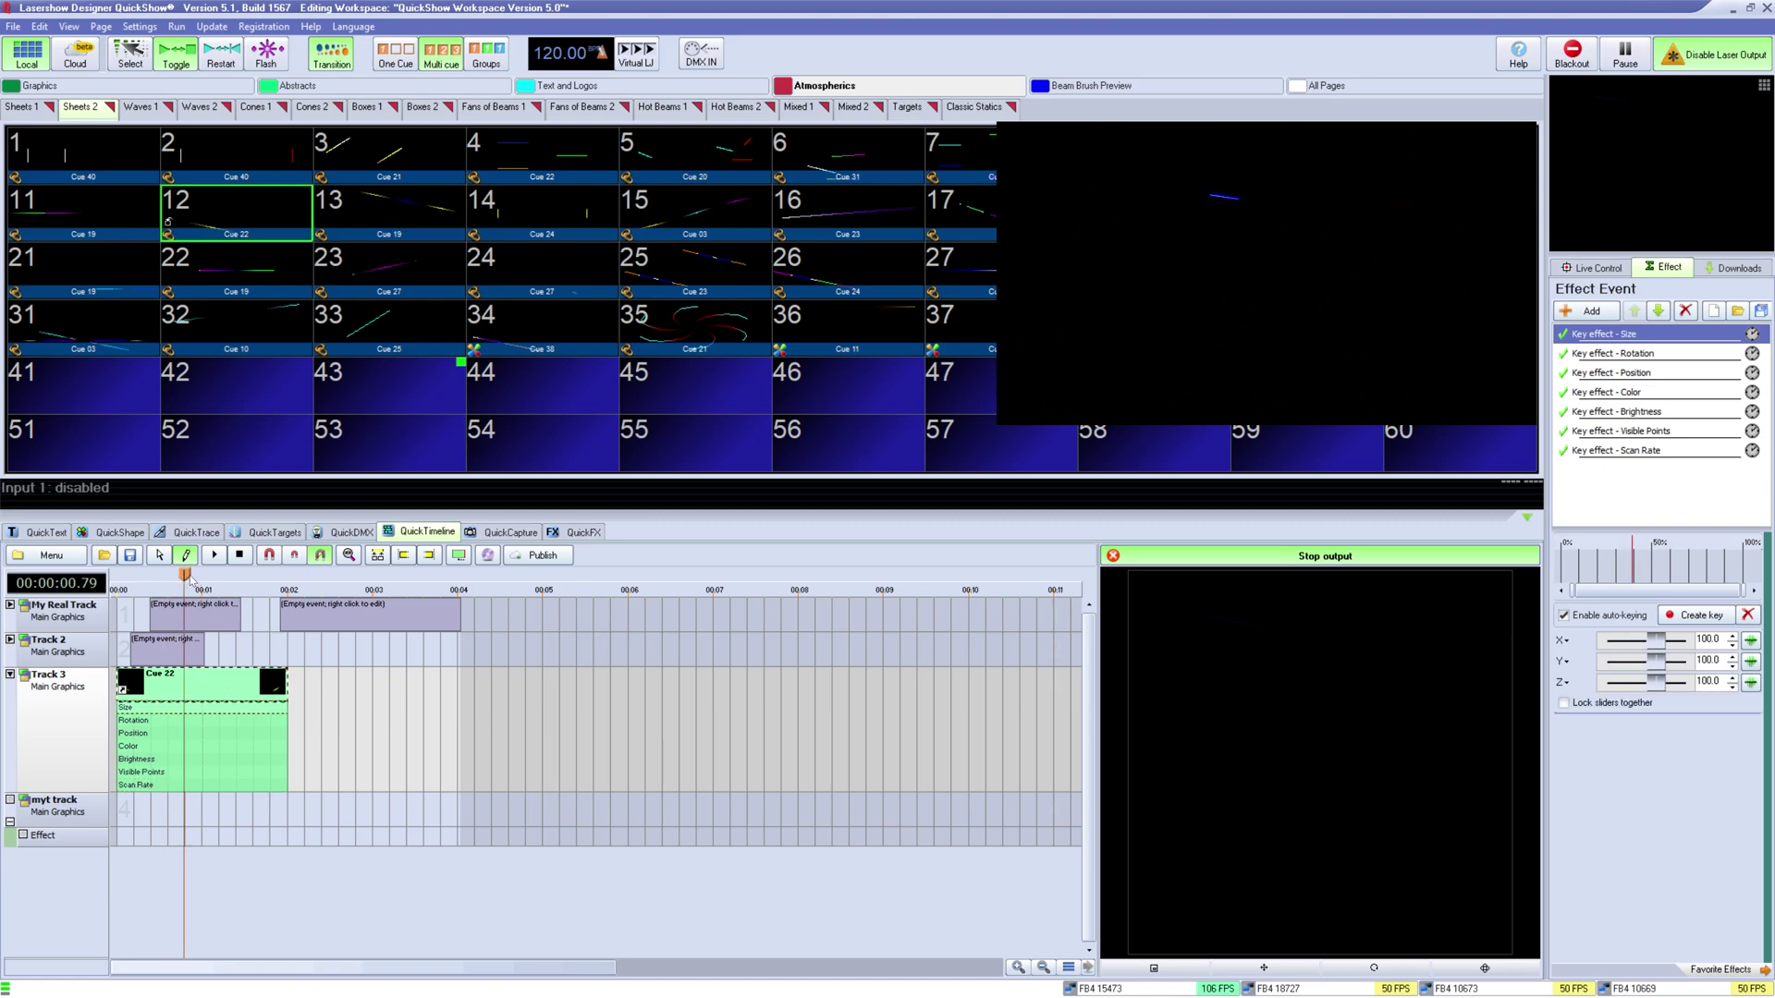
pyautogui.moveTo(190, 575); pyautogui.dragTo(201, 579)
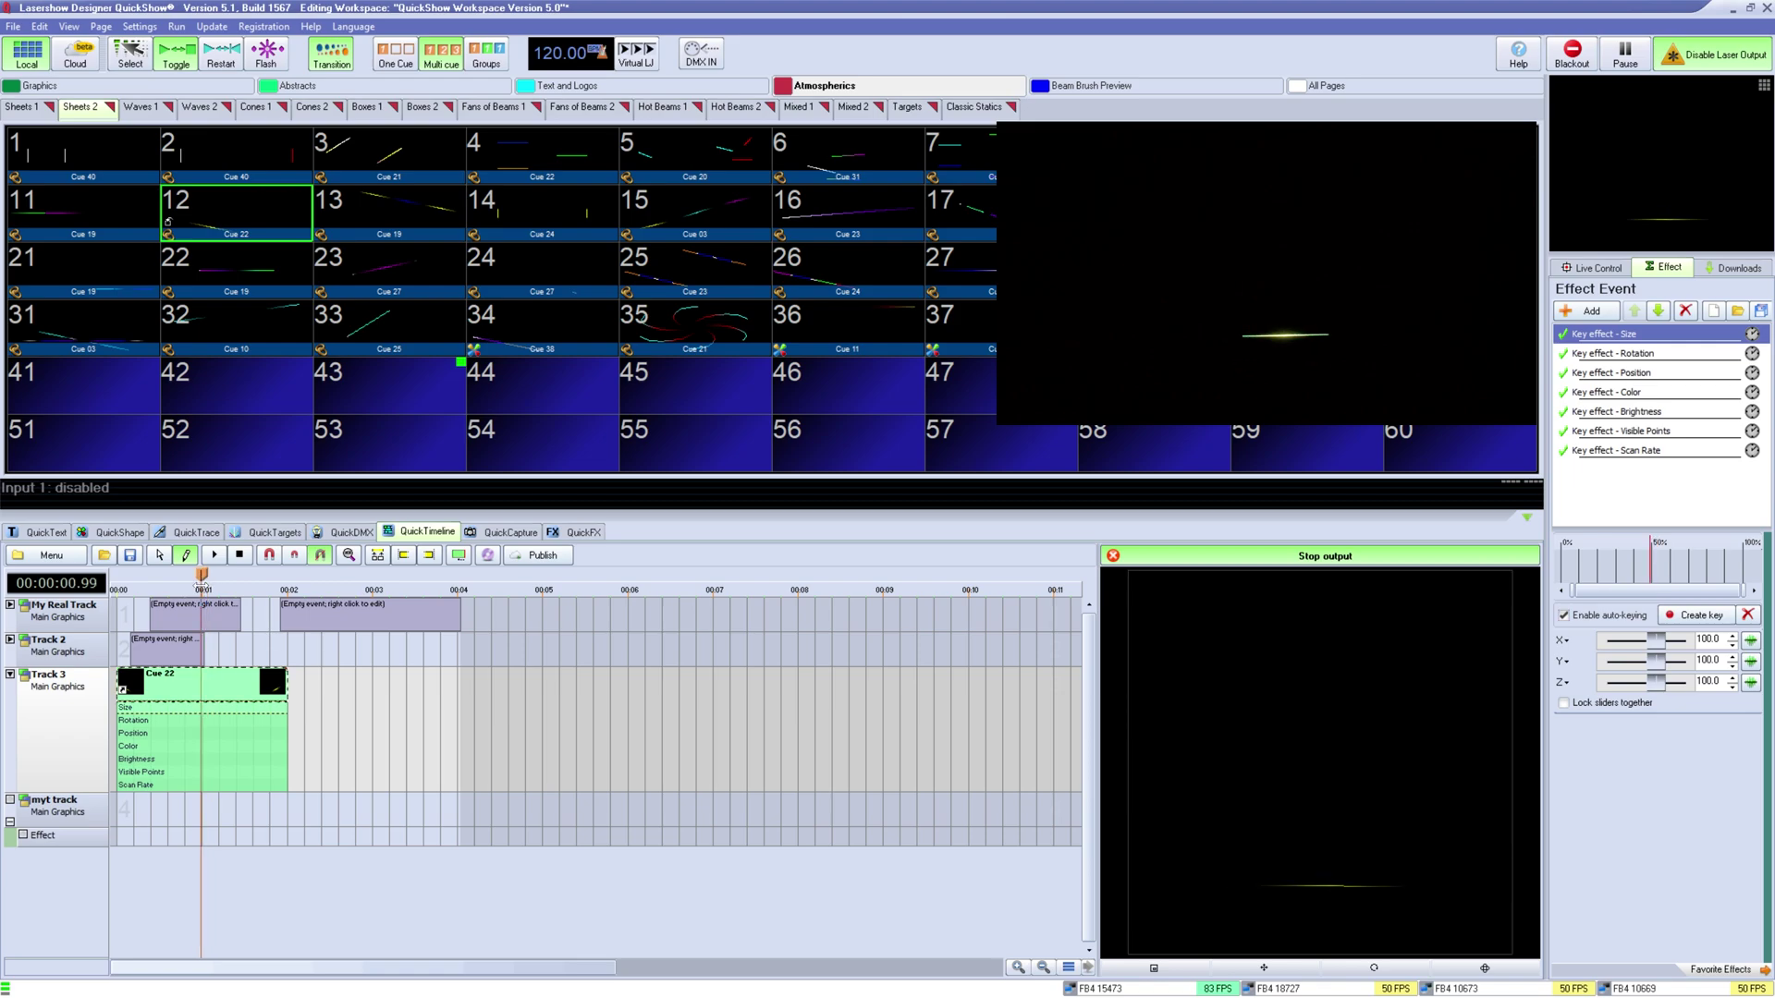
pyautogui.click(205, 708)
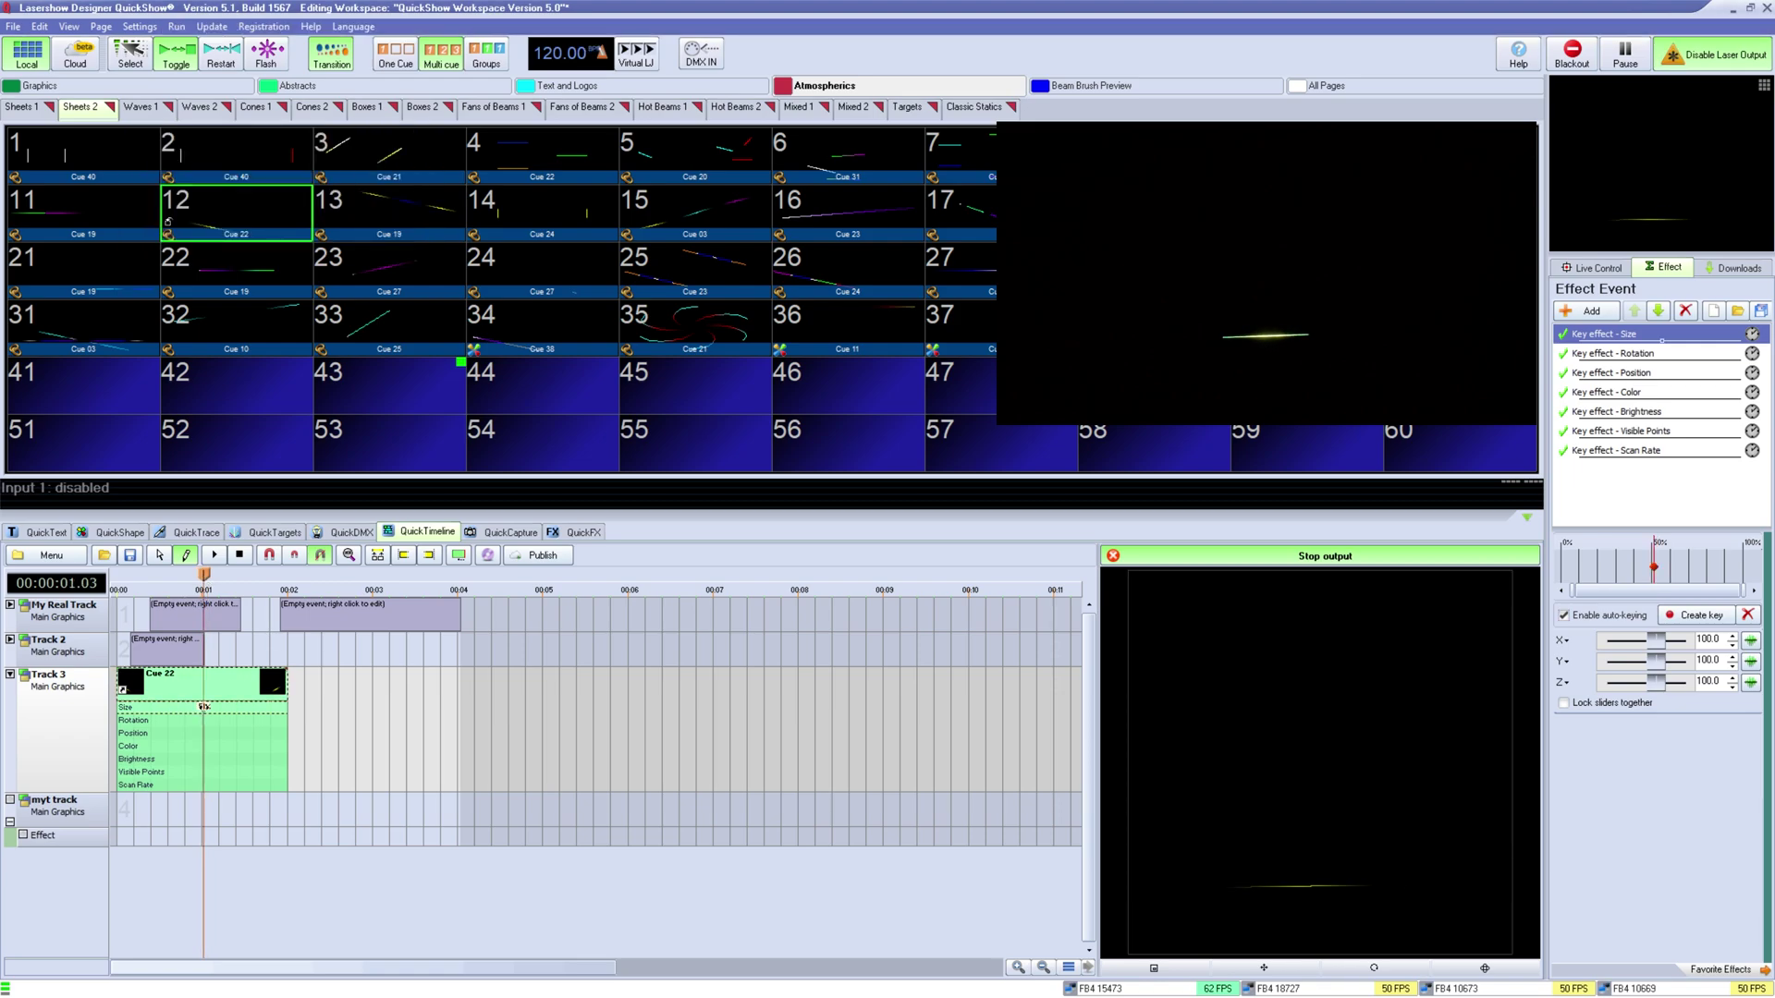
# Step: Set the Size key's X and Y values to 20 and move the key to 0 seconds
pyautogui.doubleClick(204, 707)
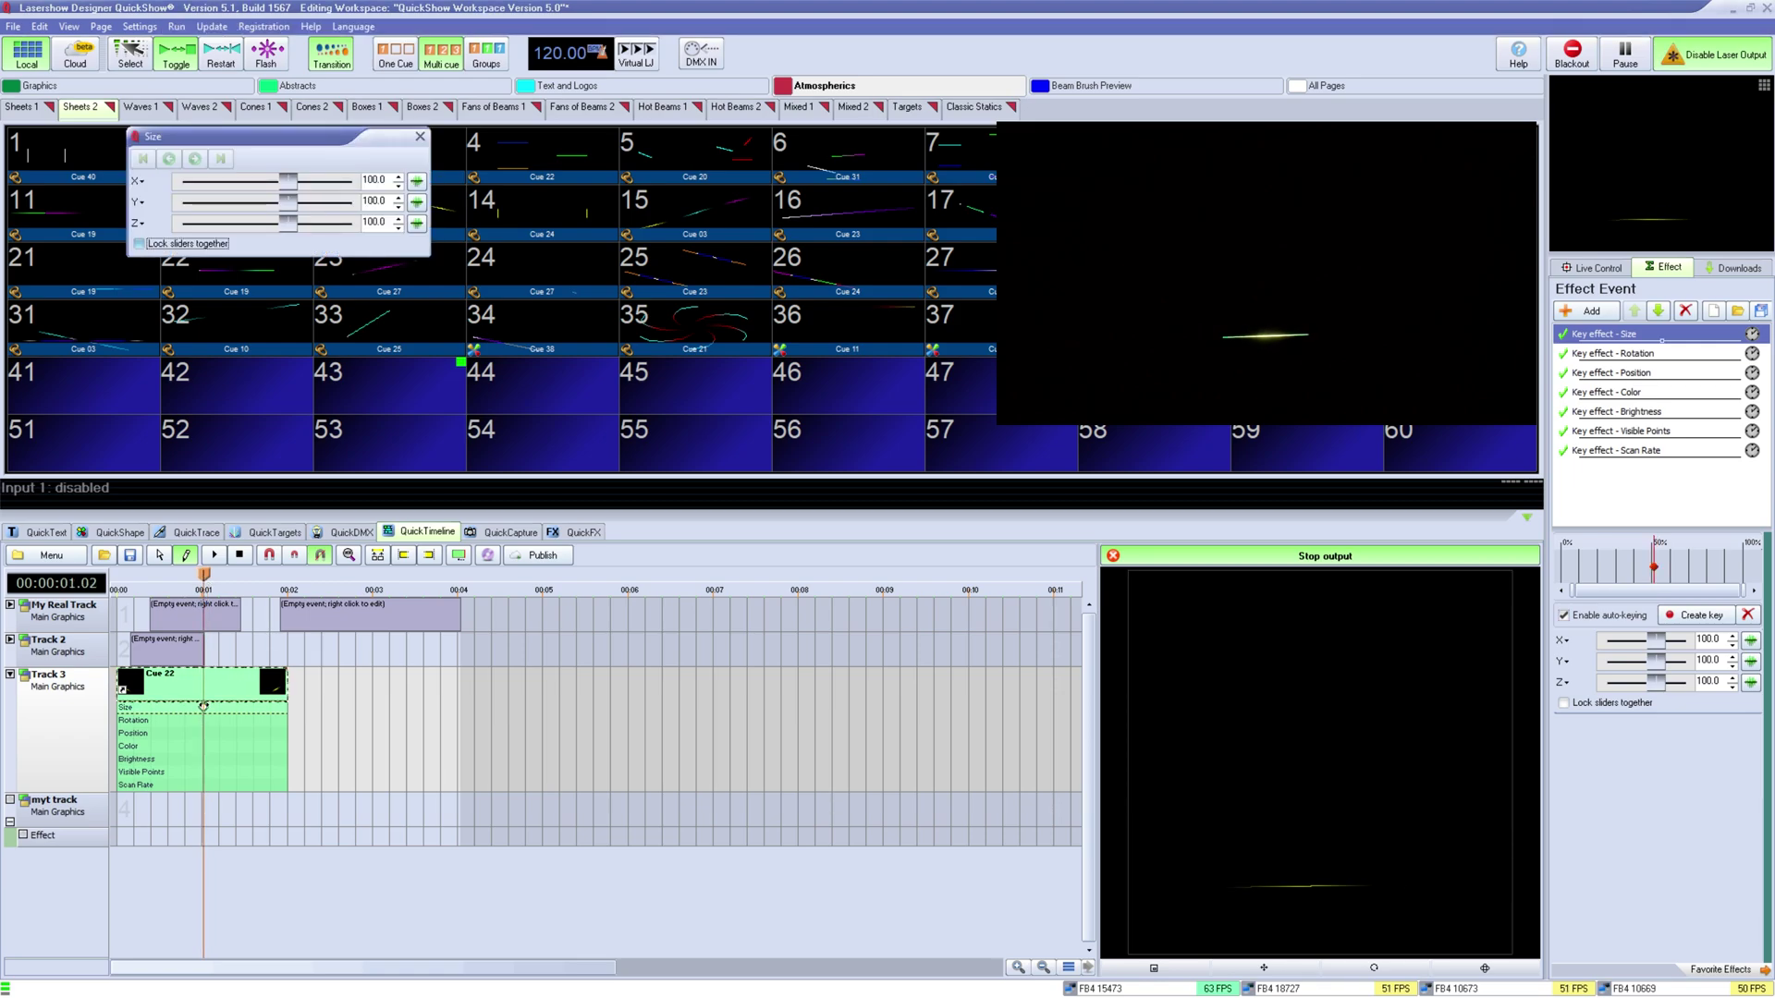
pyautogui.doubleClick(374, 180)
pyautogui.write('2')
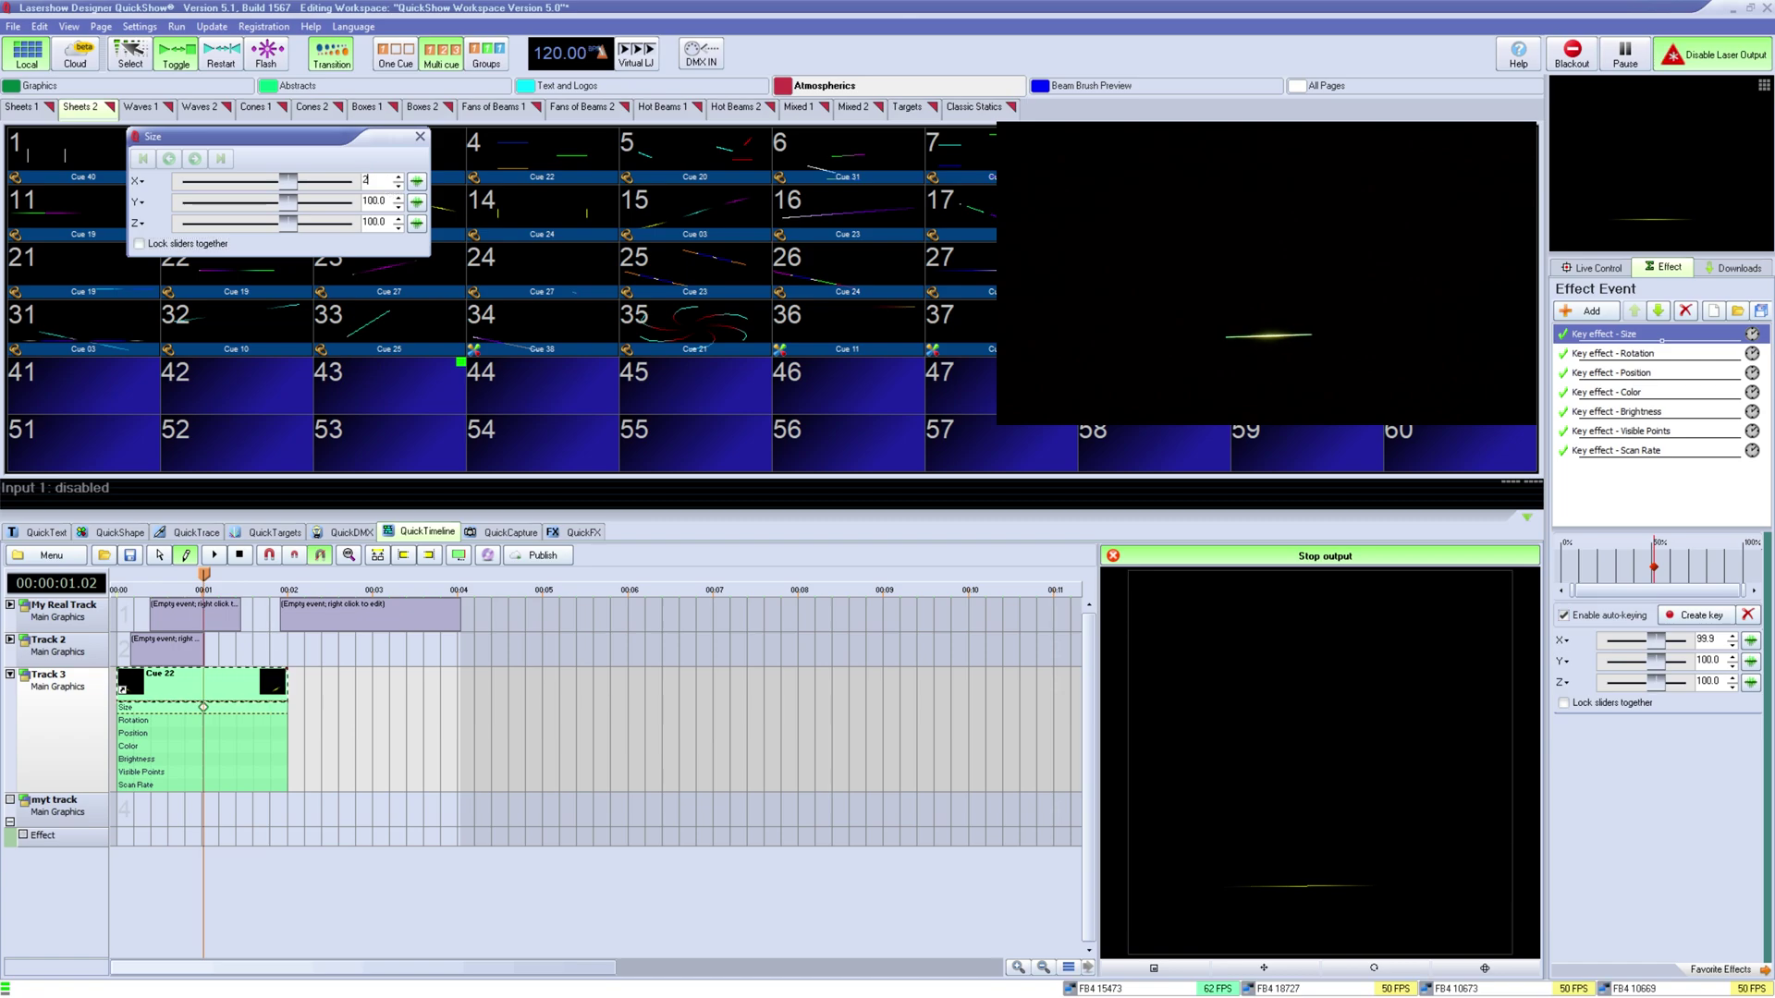
pyautogui.write('03')
pyautogui.doubleClick(375, 204)
pyautogui.doubleClick(381, 182)
pyautogui.write('20')
pyautogui.press('Return')
pyautogui.doubleClick(377, 202)
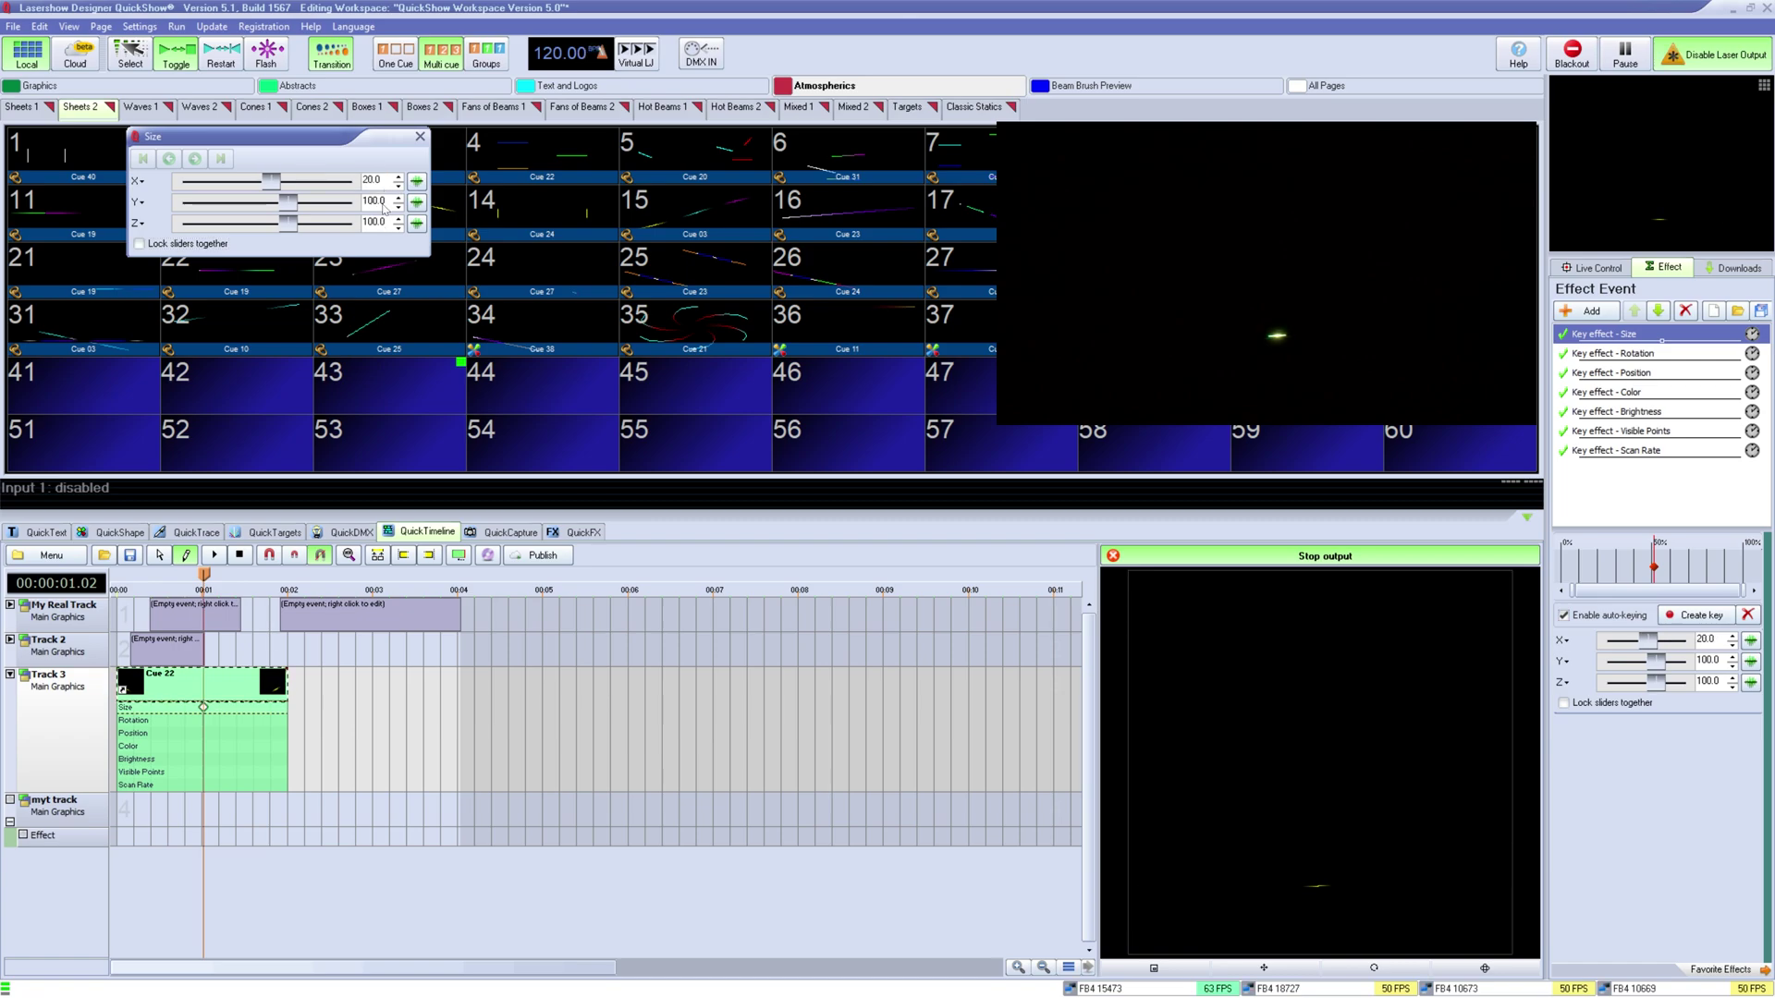
pyautogui.write('20')
pyautogui.press('Return')
pyautogui.moveTo(203, 708); pyautogui.dragTo(117, 709)
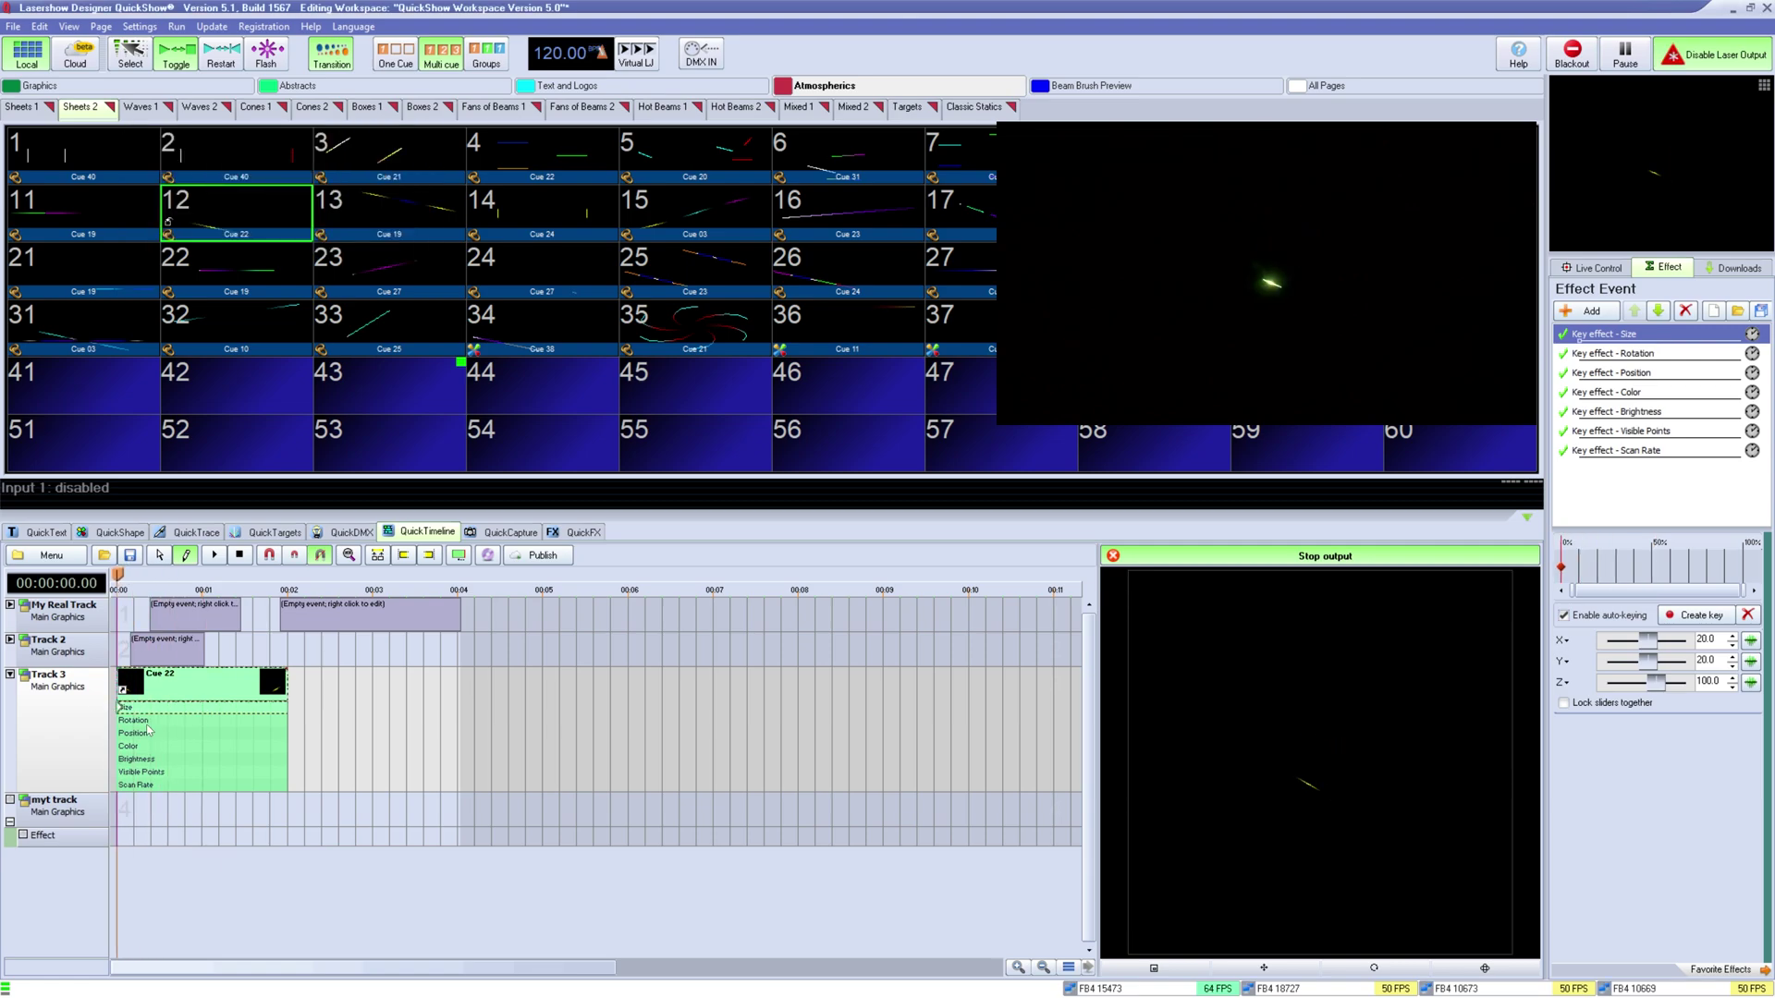
# Step: Add a Size key at about 1.45 seconds on the Cue 22 event and set its X and Y to 100
pyautogui.doubleClick(242, 708)
pyautogui.rightClick(301, 204)
pyautogui.rightClick(298, 183)
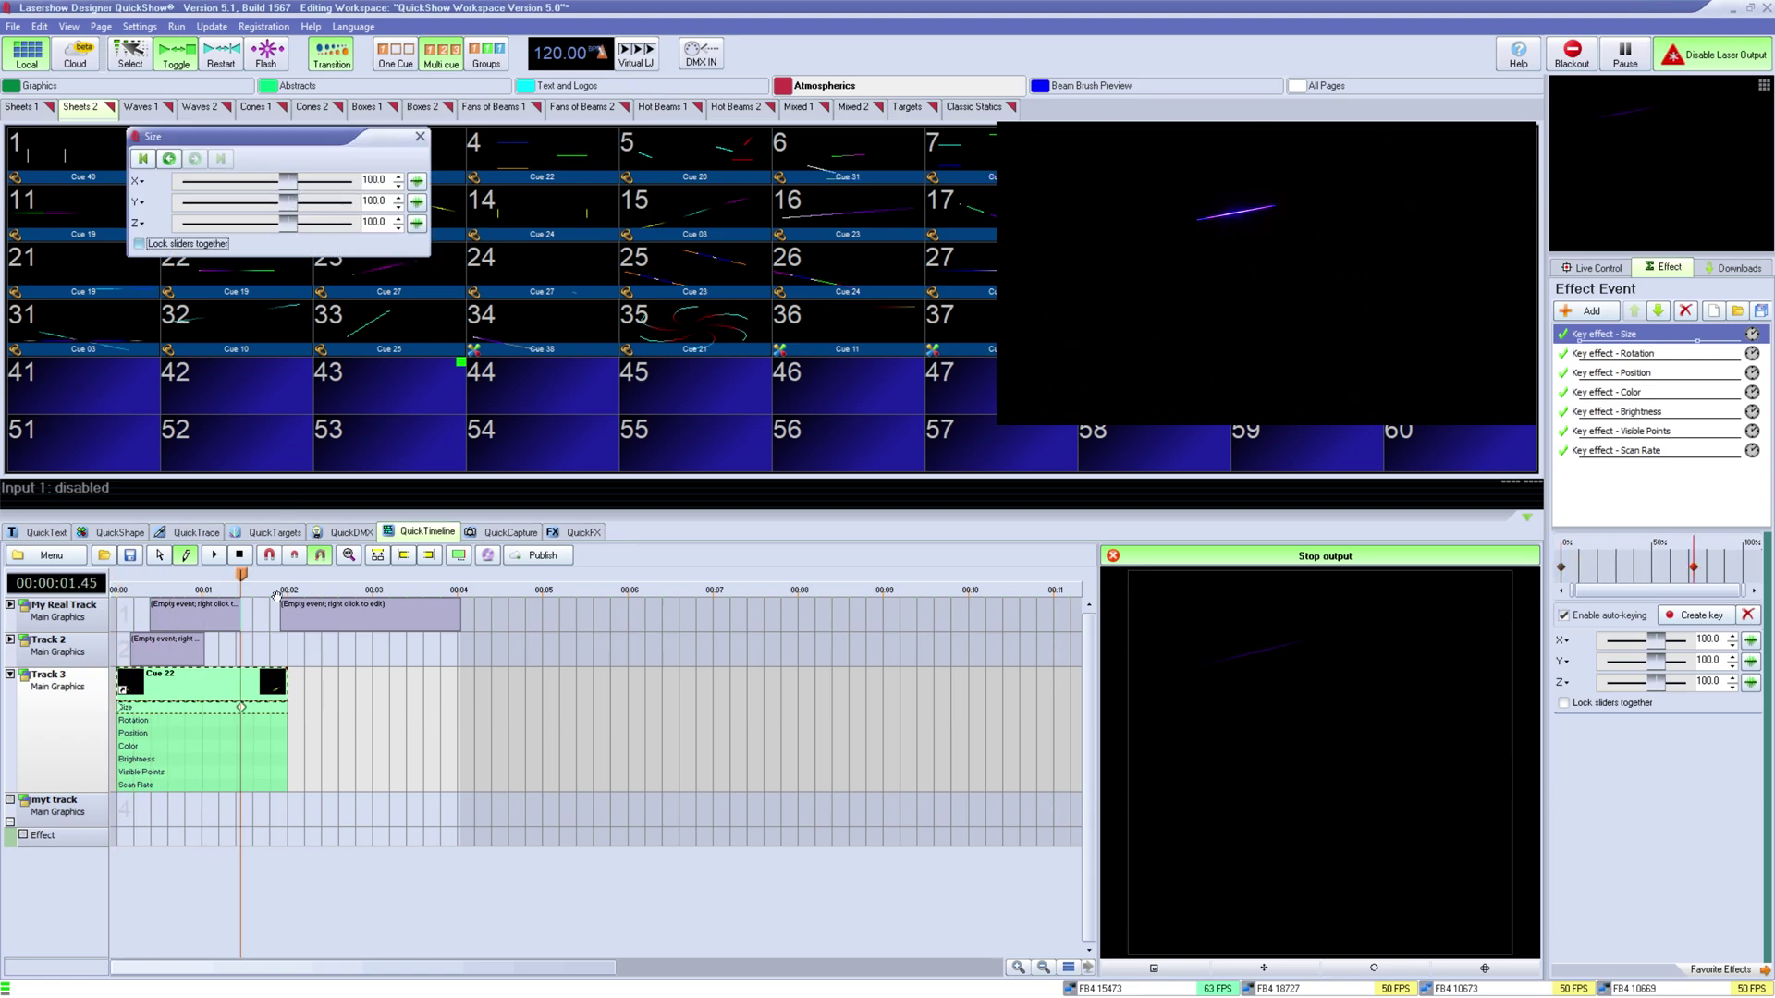
# Step: Move the new Size key toward the end of the Cue 22 event, at about 1.82 seconds
pyautogui.moveTo(241, 709); pyautogui.dragTo(336, 695)
pyautogui.moveTo(288, 576)
pyautogui.mouseDown()
pyautogui.moveTo(156, 575)
pyautogui.moveTo(308, 575)
pyautogui.moveTo(286, 577)
pyautogui.mouseUp()
pyautogui.moveTo(276, 667); pyautogui.dragTo(271, 708)
pyautogui.click(286, 707)
# Step: Copy the Size key near the event's end and paste it on the same line at about 1.13 seconds
pyautogui.rightClick(273, 708)
pyautogui.click(271, 707)
pyautogui.rightClick(270, 706)
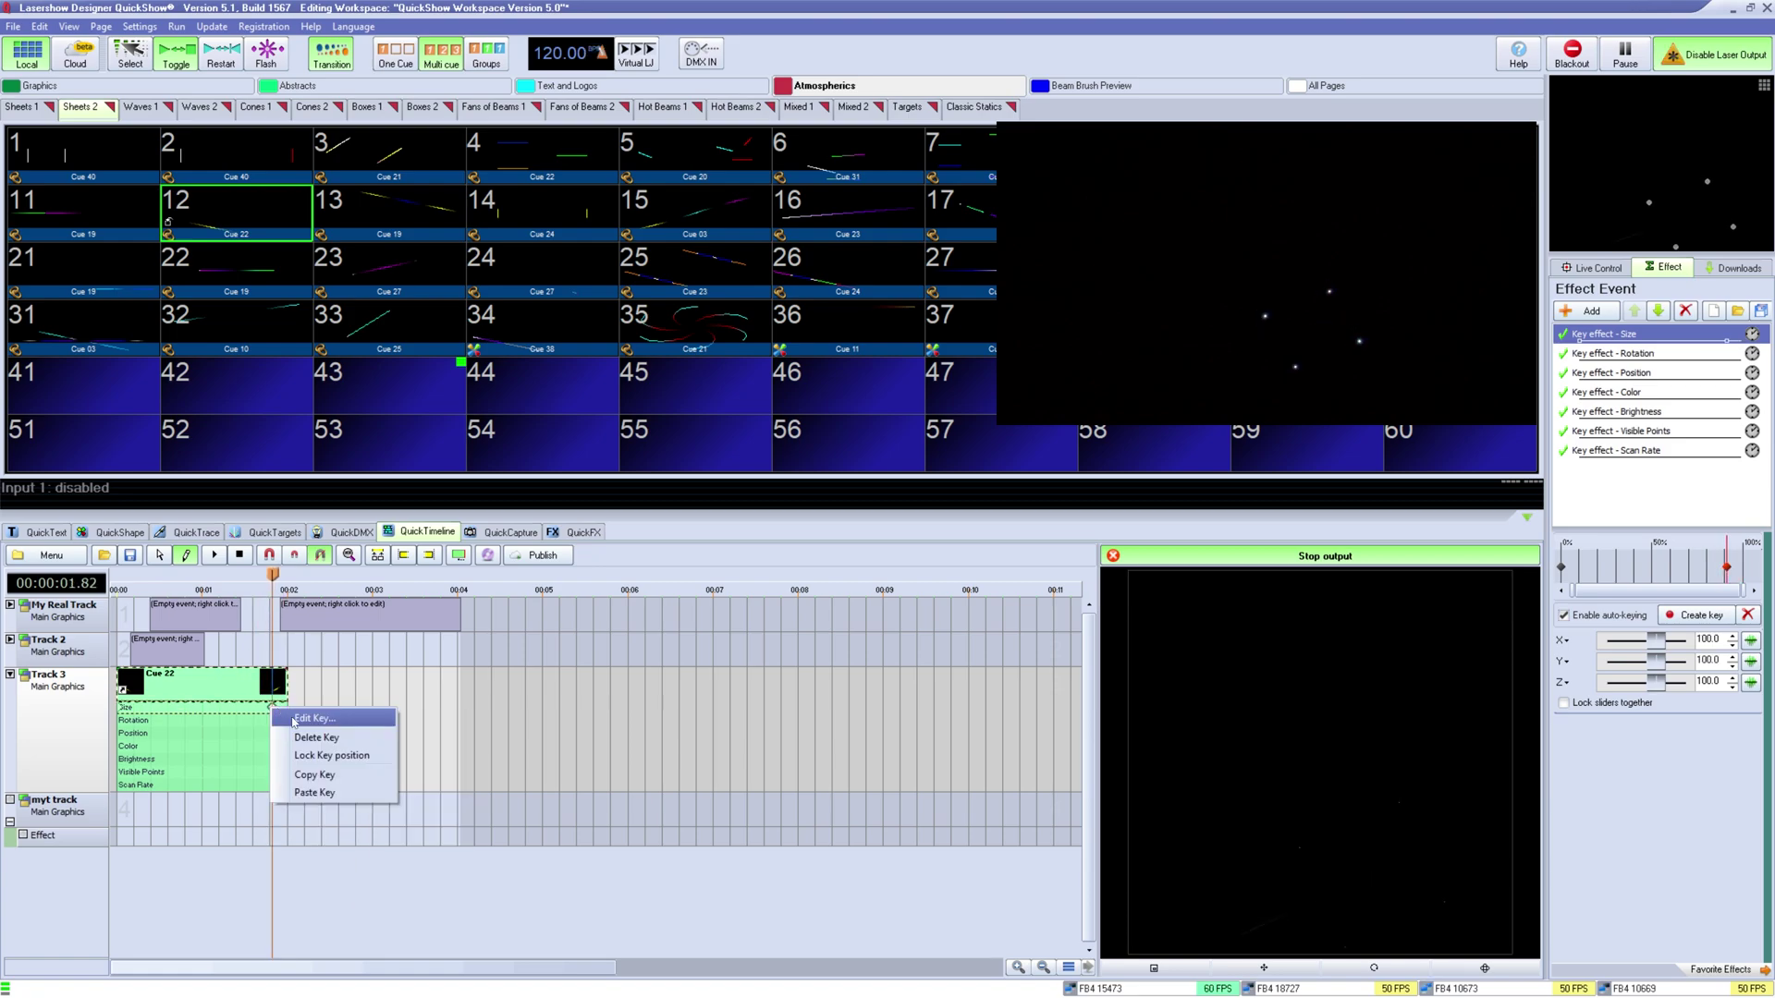
pyautogui.click(347, 775)
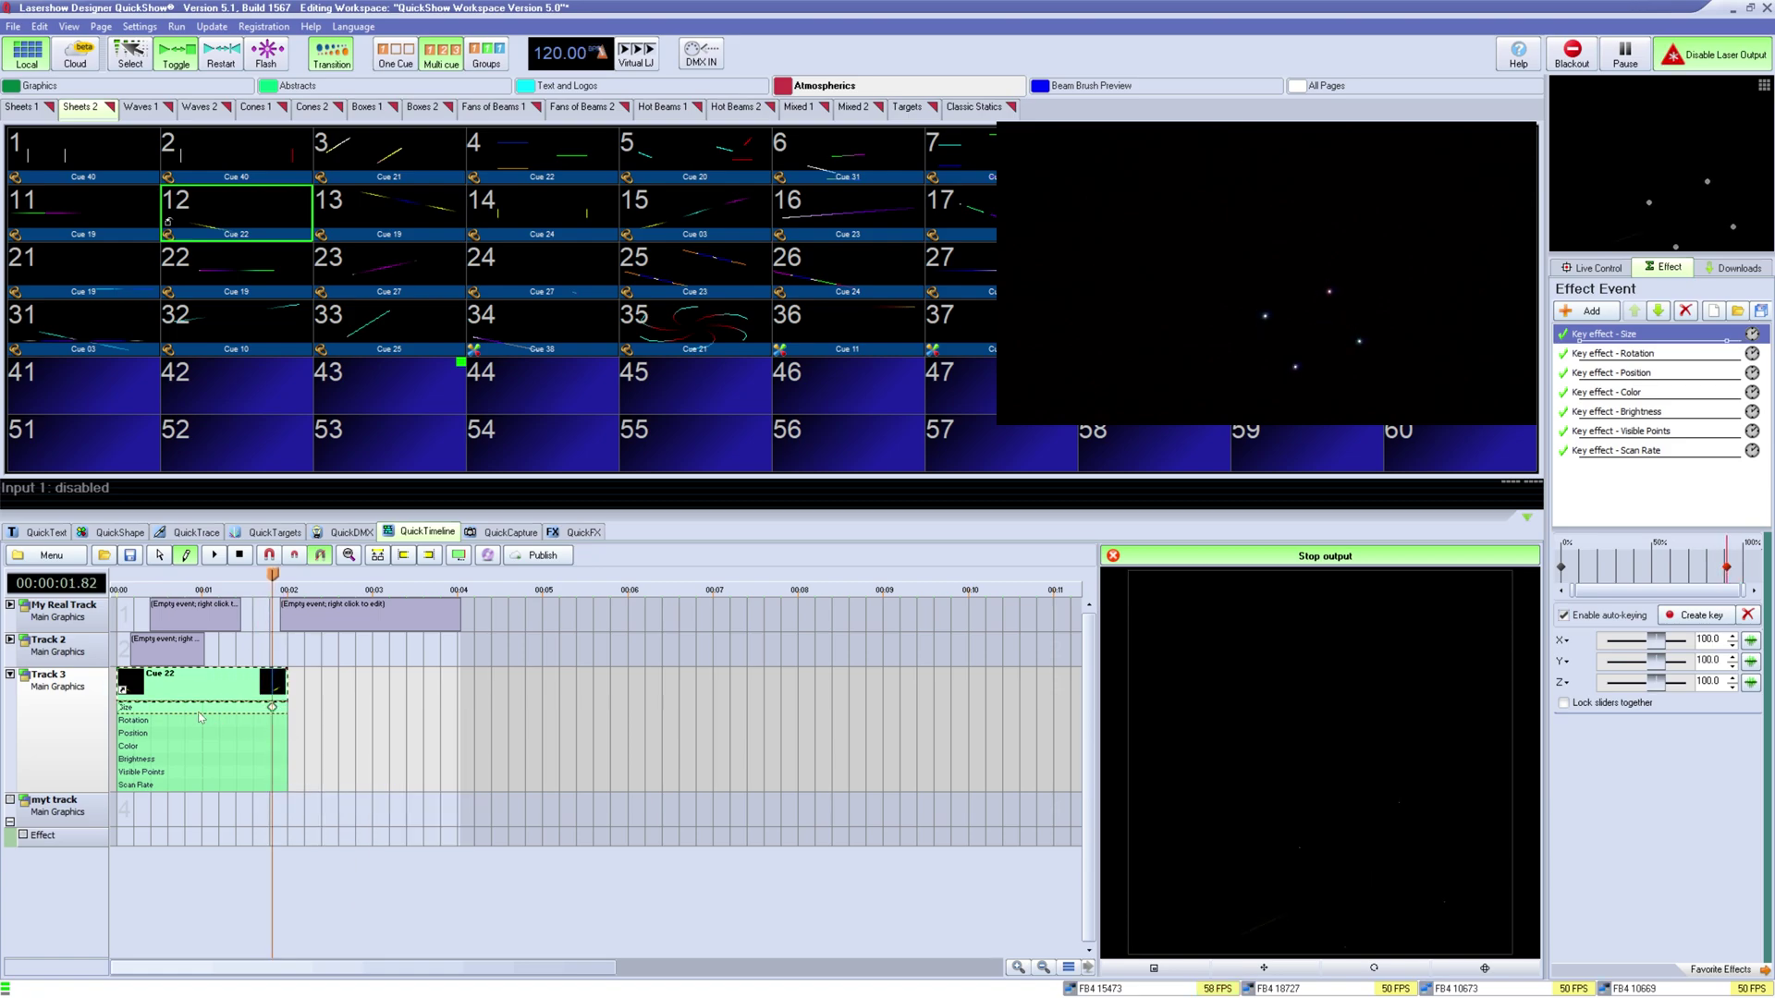
pyautogui.rightClick(213, 709)
pyautogui.click(254, 787)
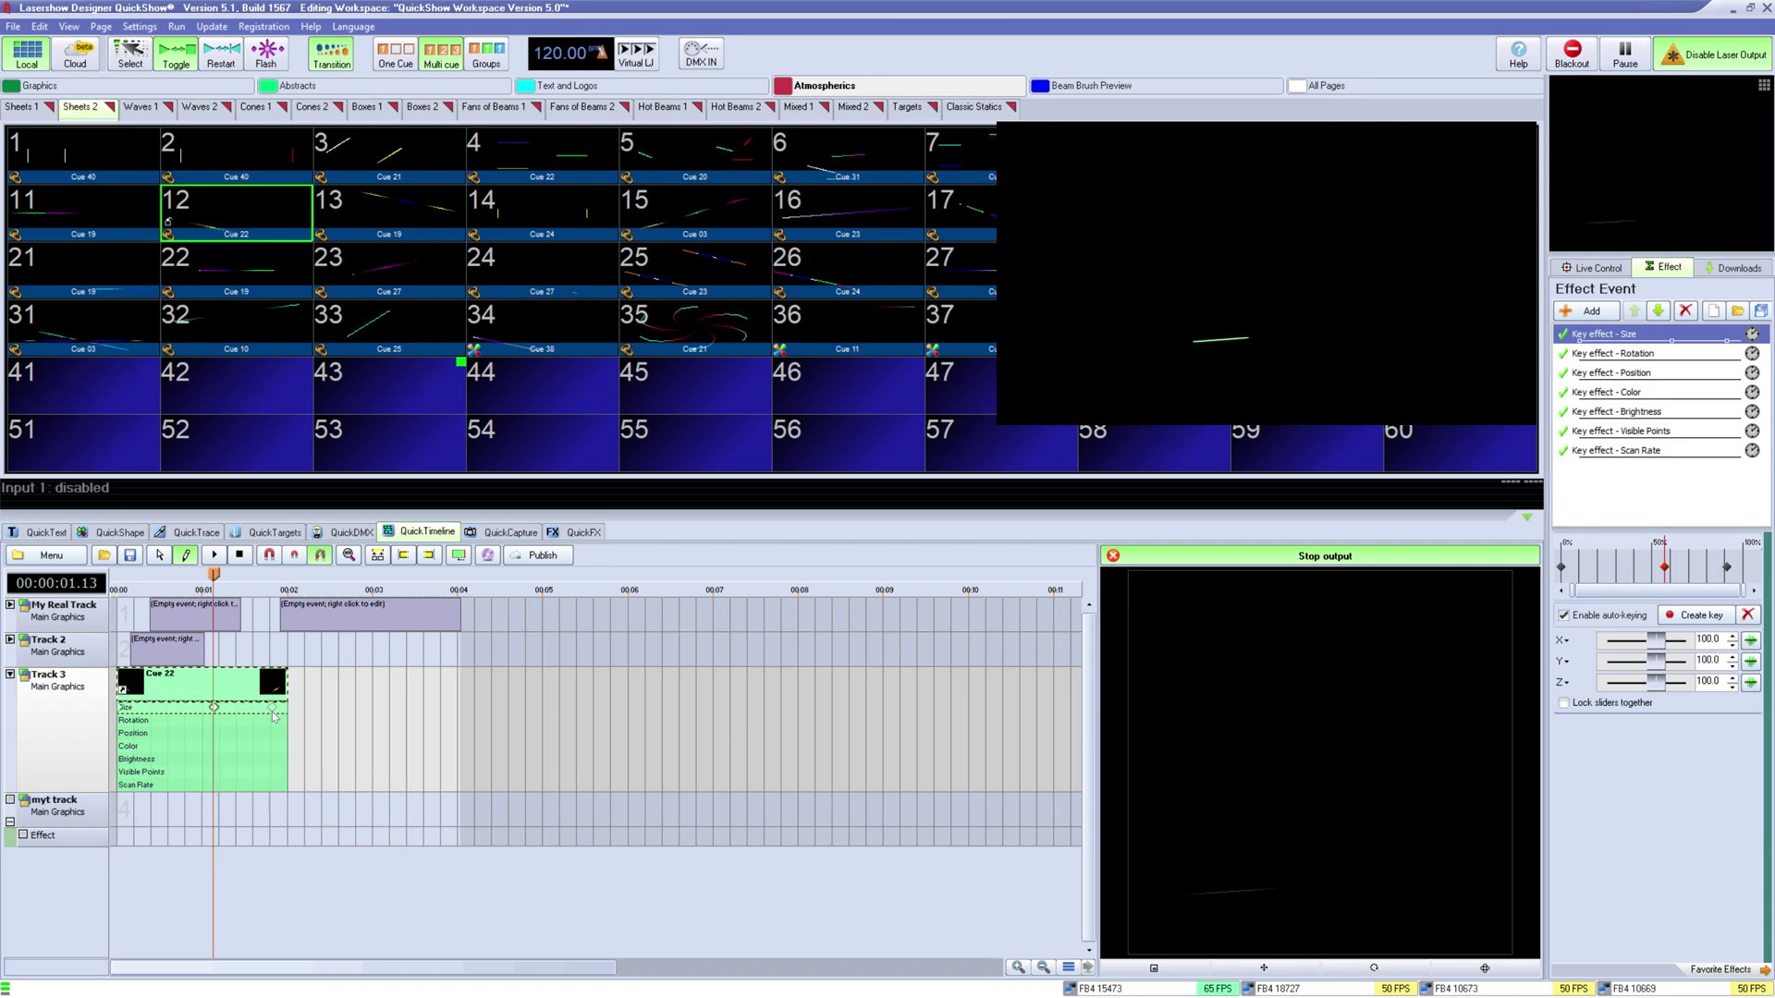
# Step: Extend the Cue 22 event to about 2.19 seconds and place the last Size key at its end
pyautogui.moveTo(286, 689)
pyautogui.mouseDown()
pyautogui.moveTo(566, 691)
pyautogui.moveTo(185, 692)
pyautogui.moveTo(456, 691)
pyautogui.moveTo(226, 708)
pyautogui.moveTo(274, 718)
pyautogui.mouseUp()
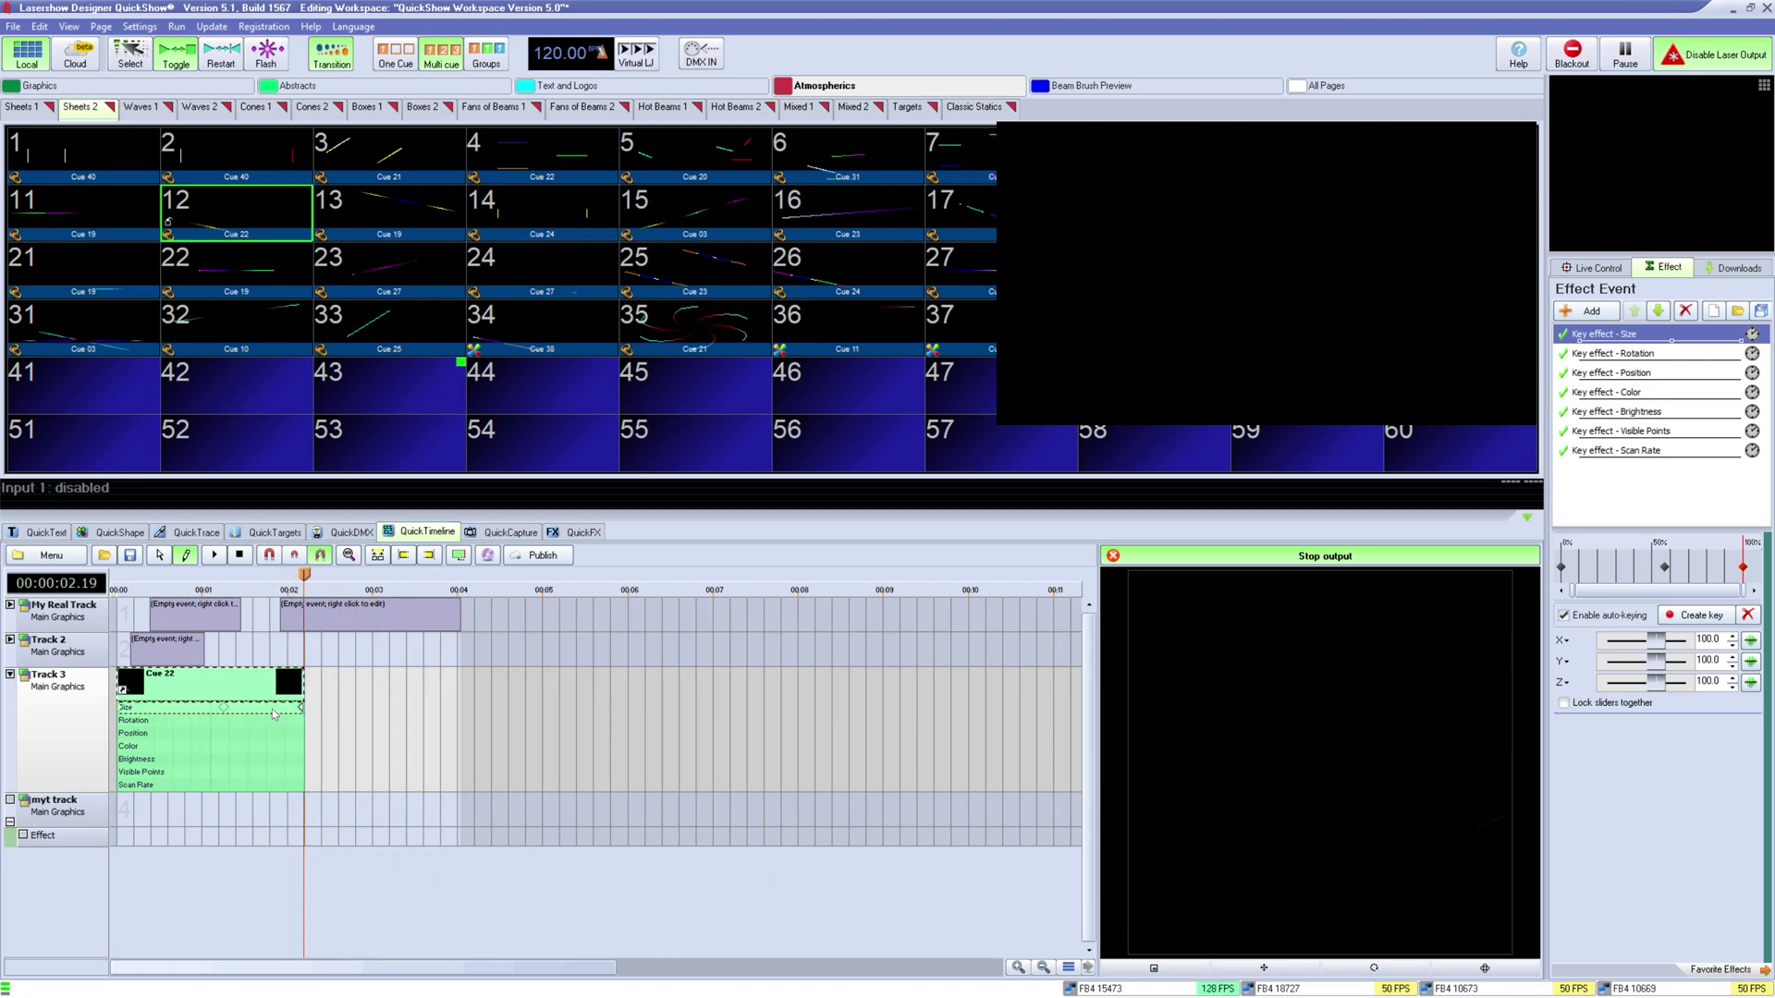
pyautogui.click(275, 714)
# Step: Edit the Cue 22 event's effect, shifting the middle Size key to about 60% of the event, and accept the change
pyautogui.rightClick(266, 686)
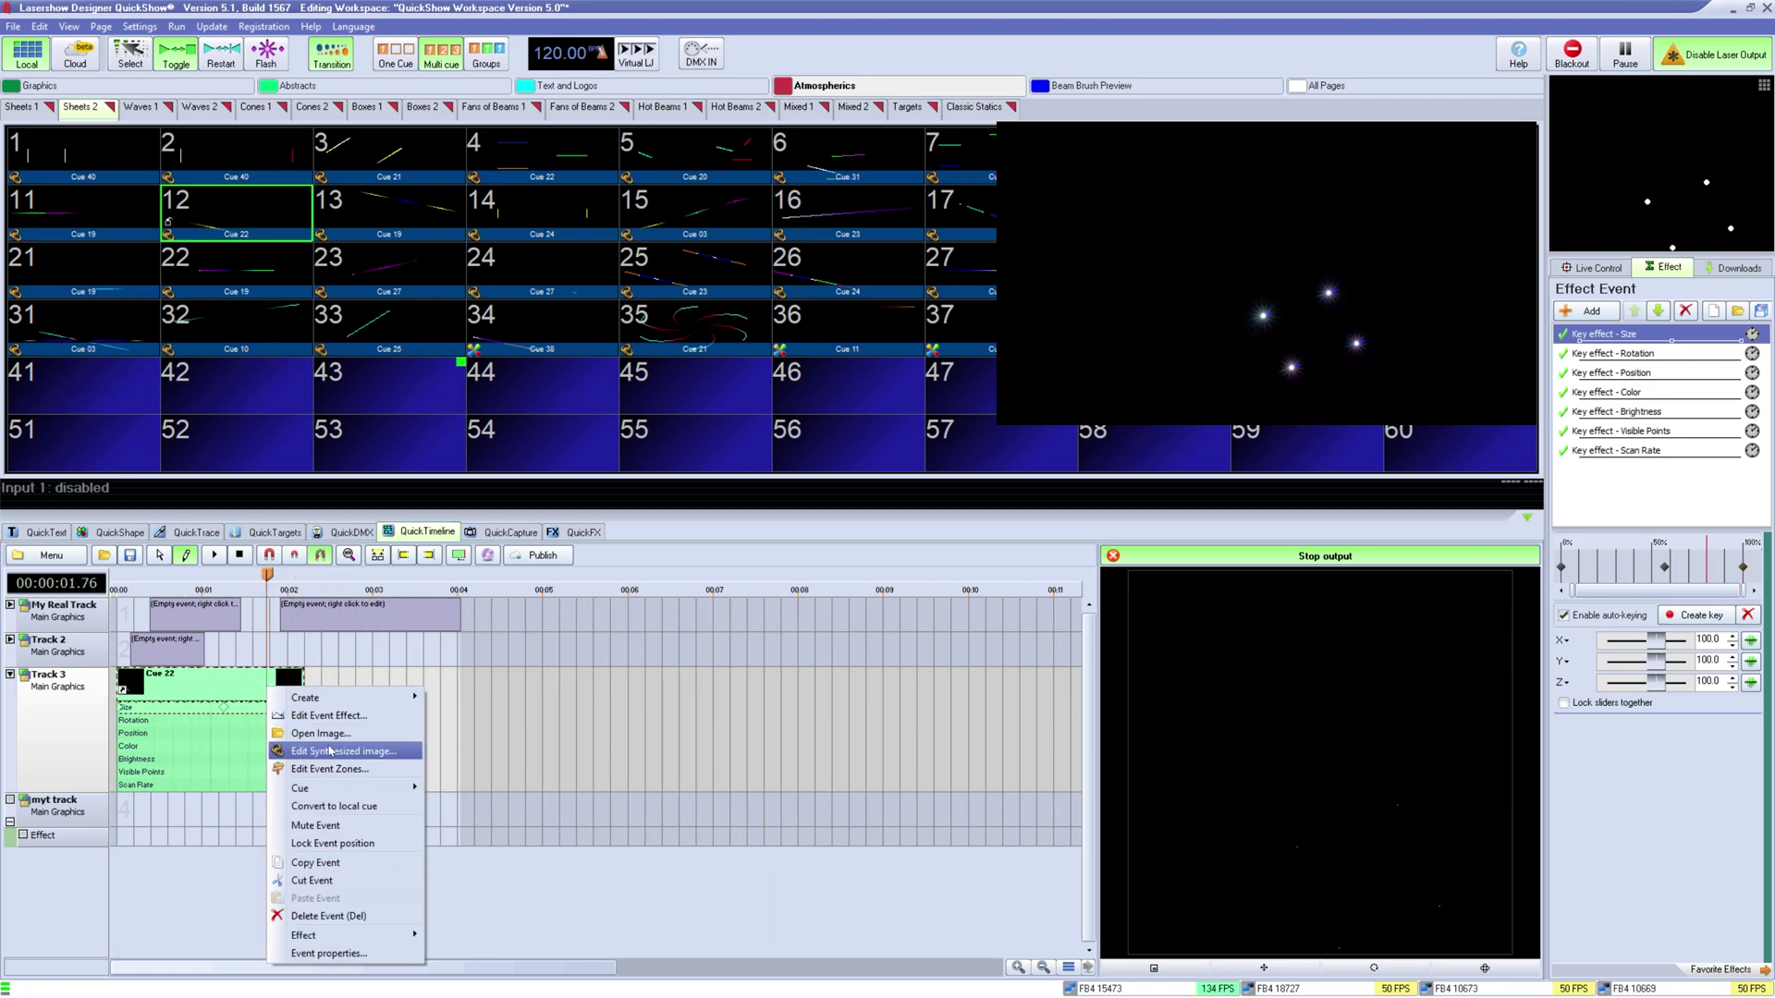
pyautogui.click(305, 715)
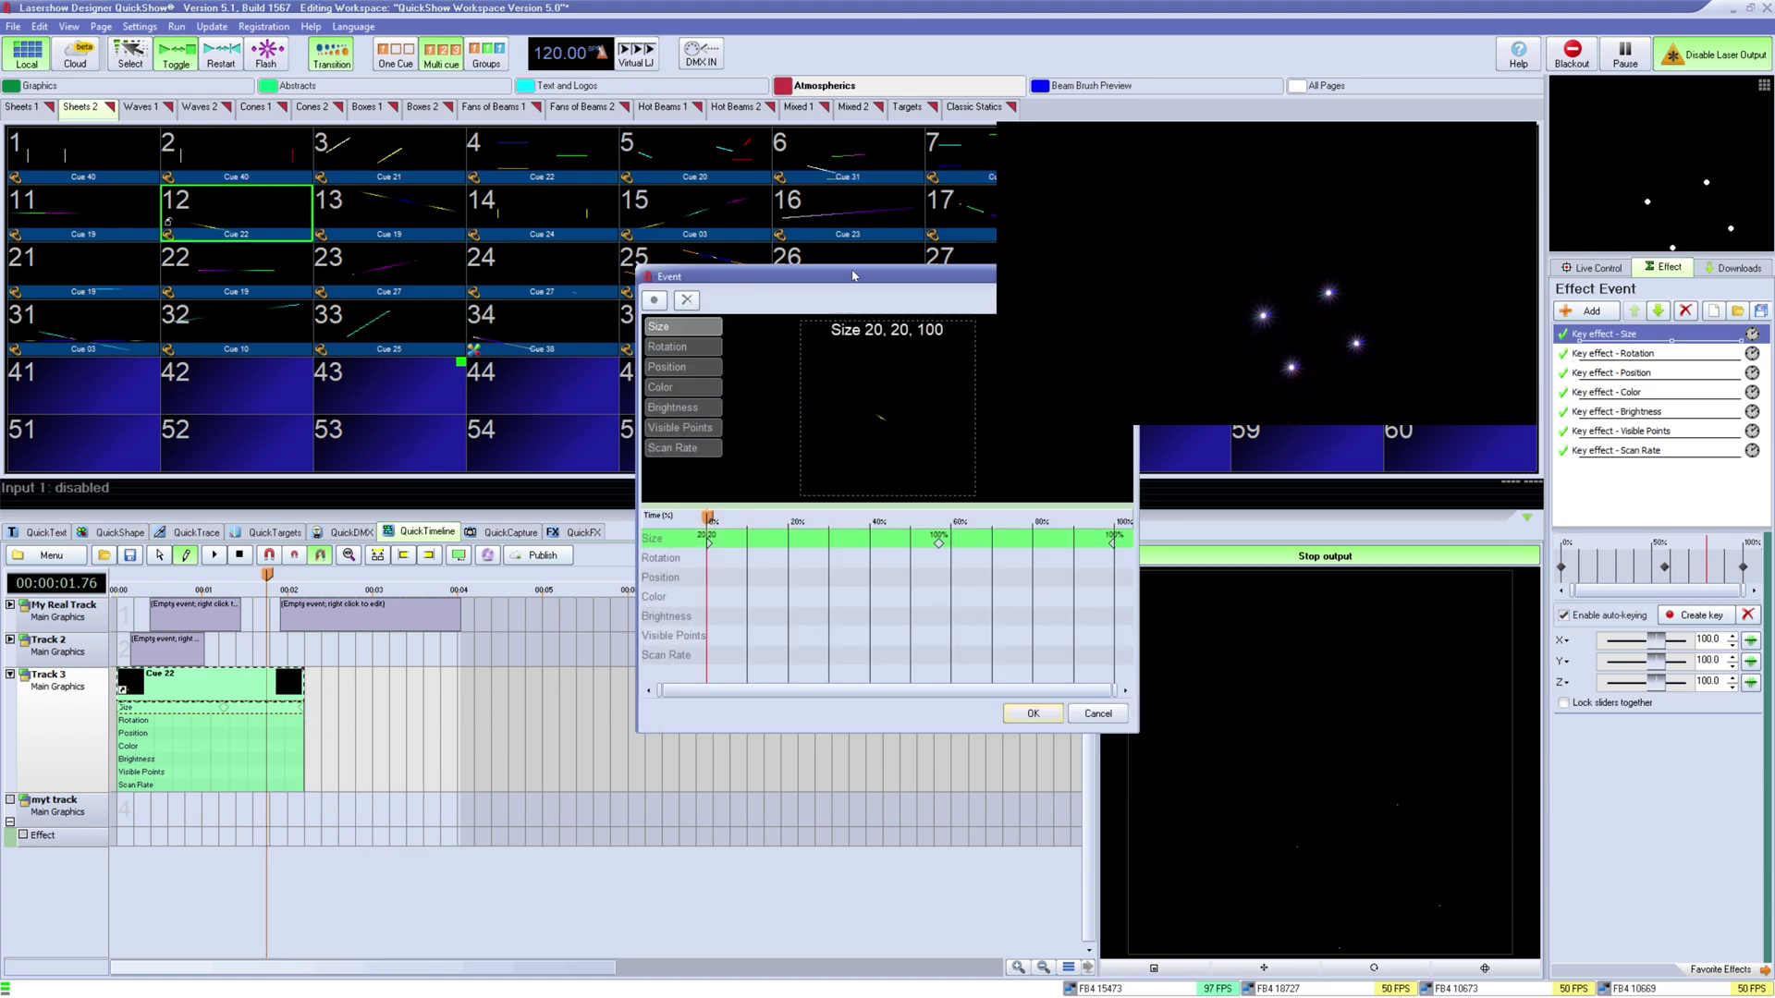
pyautogui.moveTo(418, 575)
pyautogui.mouseDown()
pyautogui.moveTo(707, 575)
pyautogui.moveTo(418, 575)
pyautogui.mouseUp()
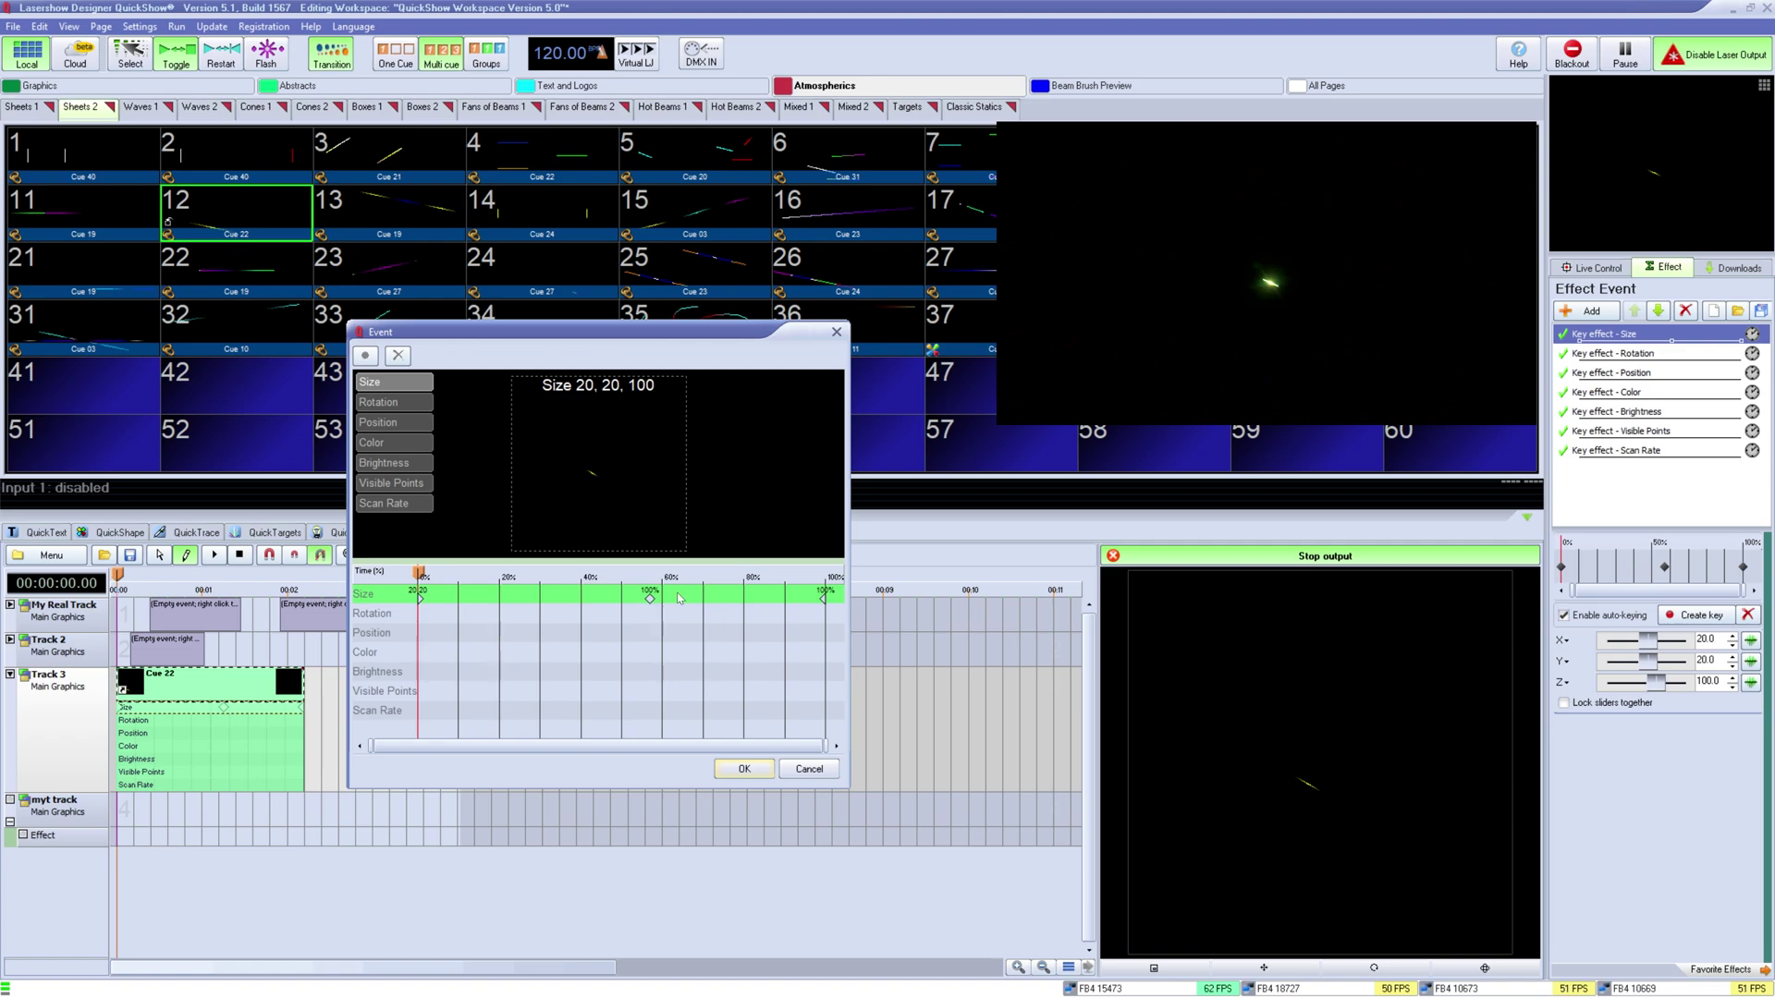
pyautogui.click(650, 600)
pyautogui.click(744, 769)
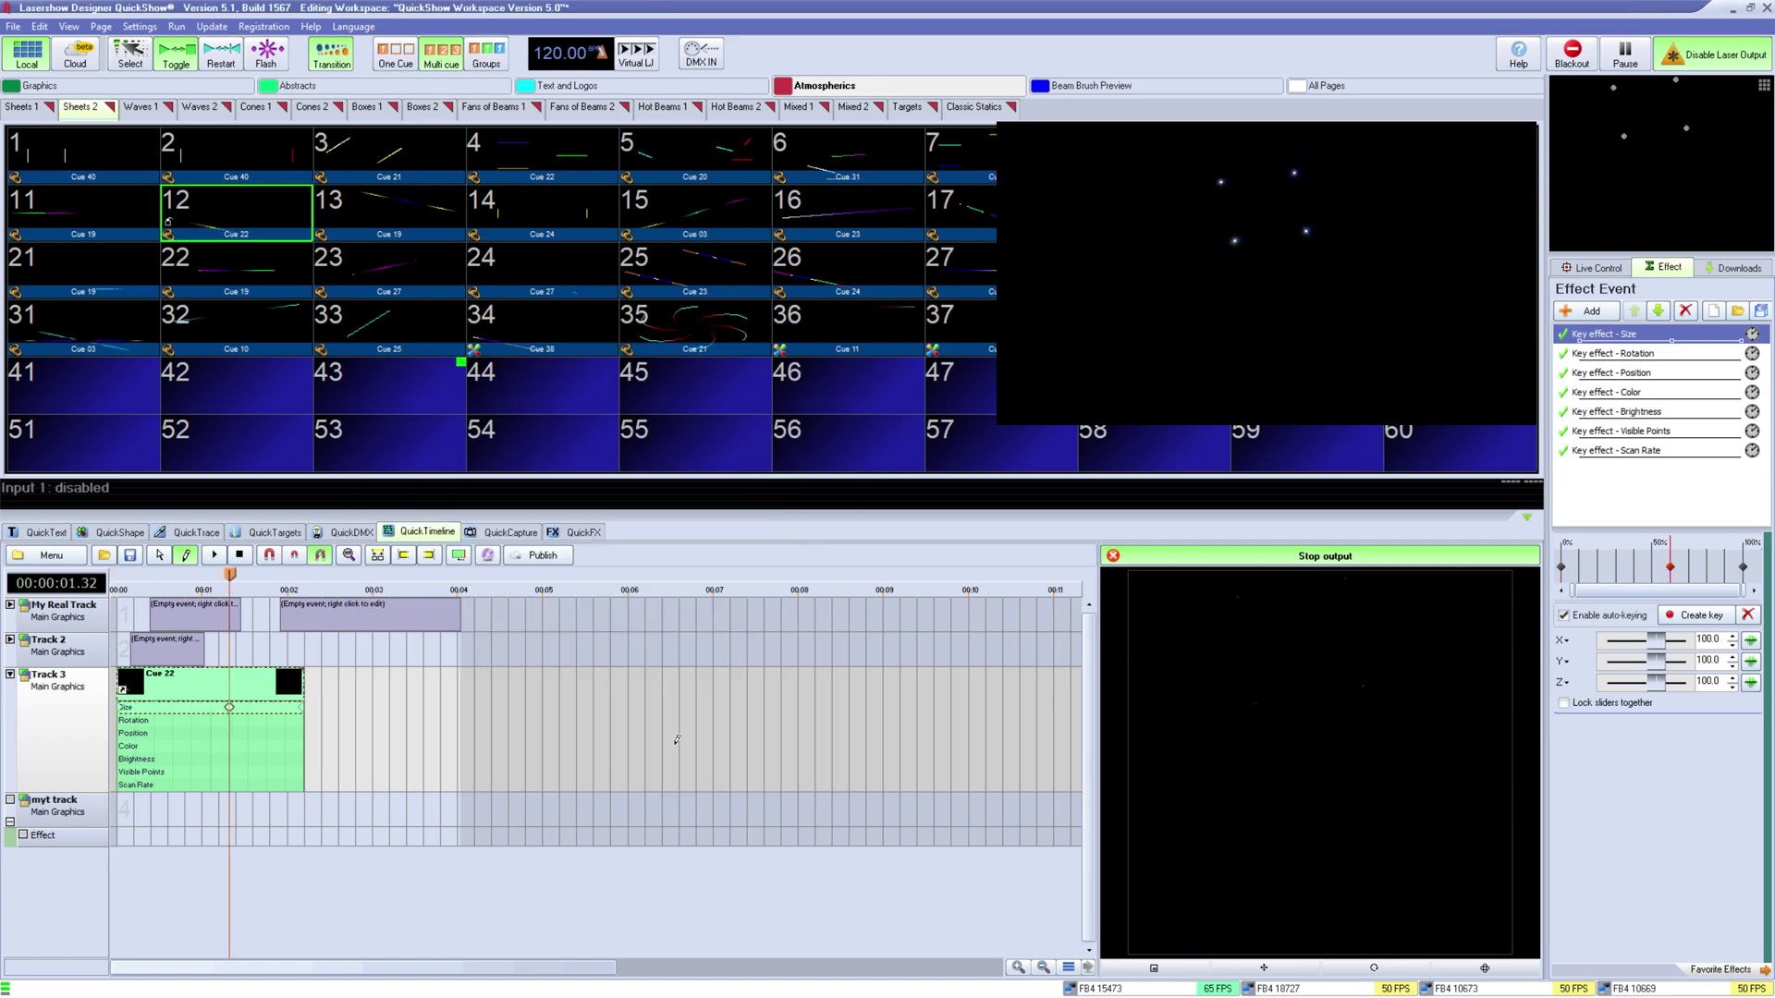
# Step: Examine the Cue 22 event's individual key effects, the effect types that can be added, and the effect line options
pyautogui.click(232, 691)
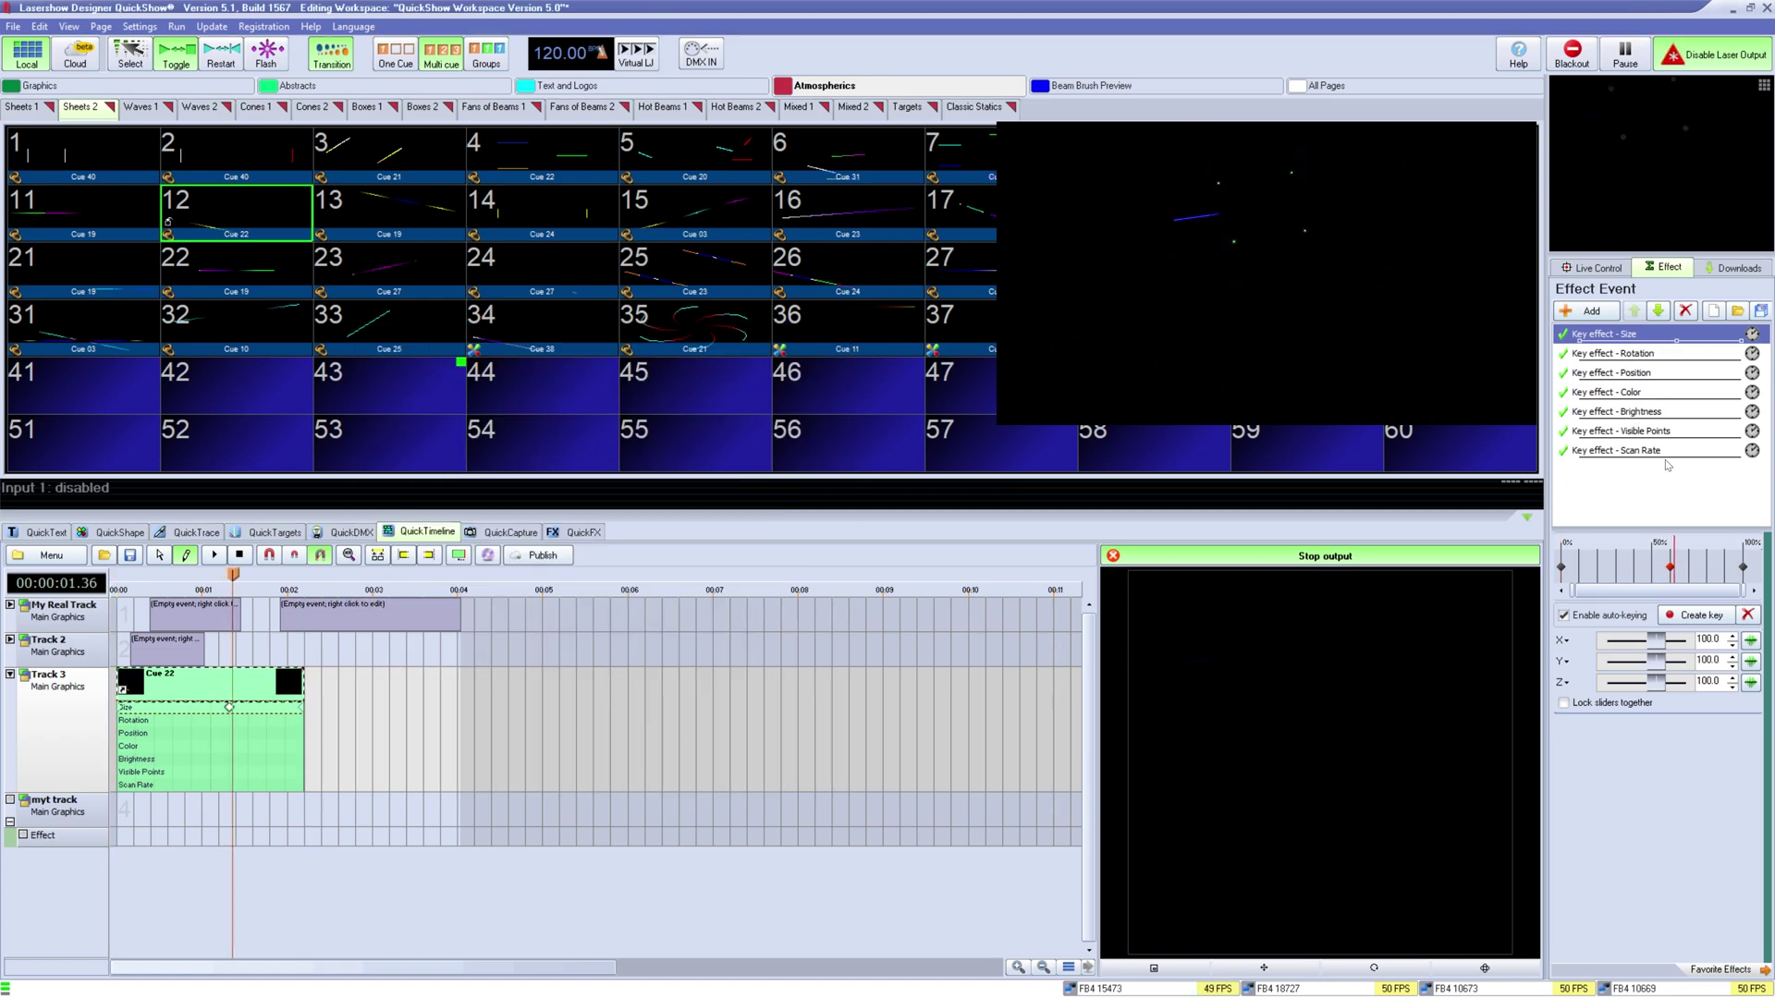
pyautogui.click(1693, 353)
pyautogui.click(1684, 392)
pyautogui.click(1680, 414)
pyautogui.click(1679, 433)
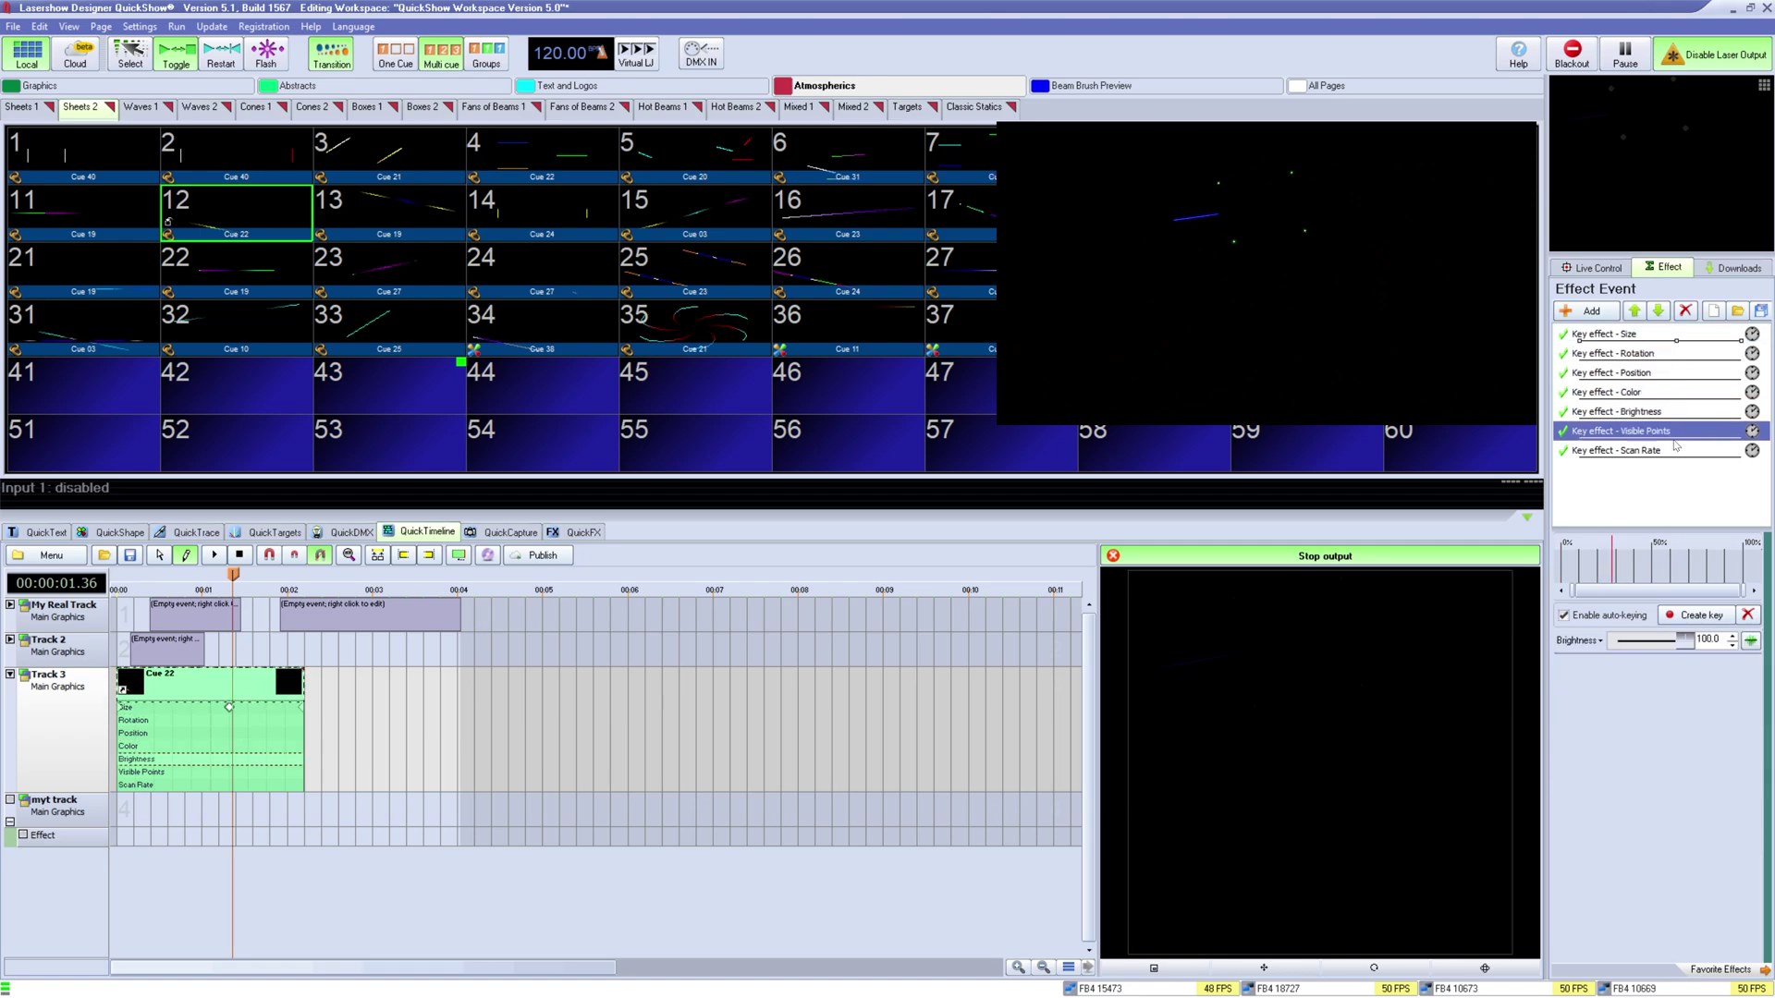
pyautogui.click(1682, 351)
pyautogui.click(1655, 334)
pyautogui.click(1612, 314)
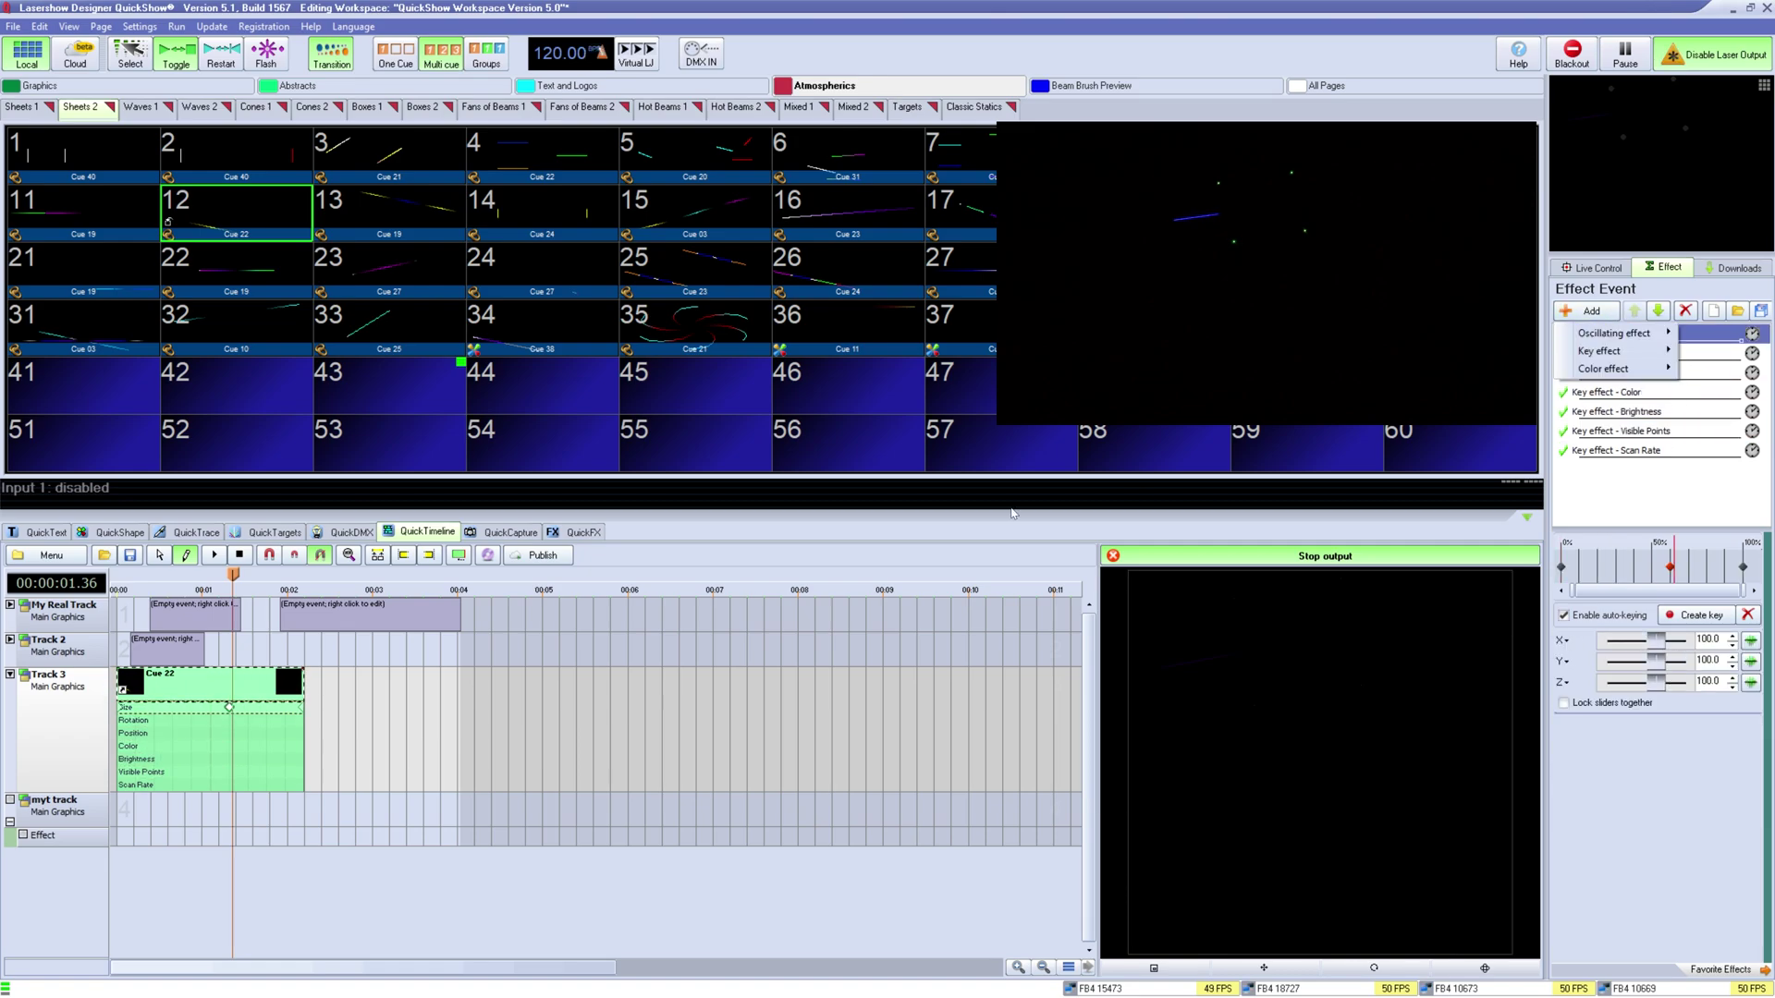
pyautogui.rightClick(197, 727)
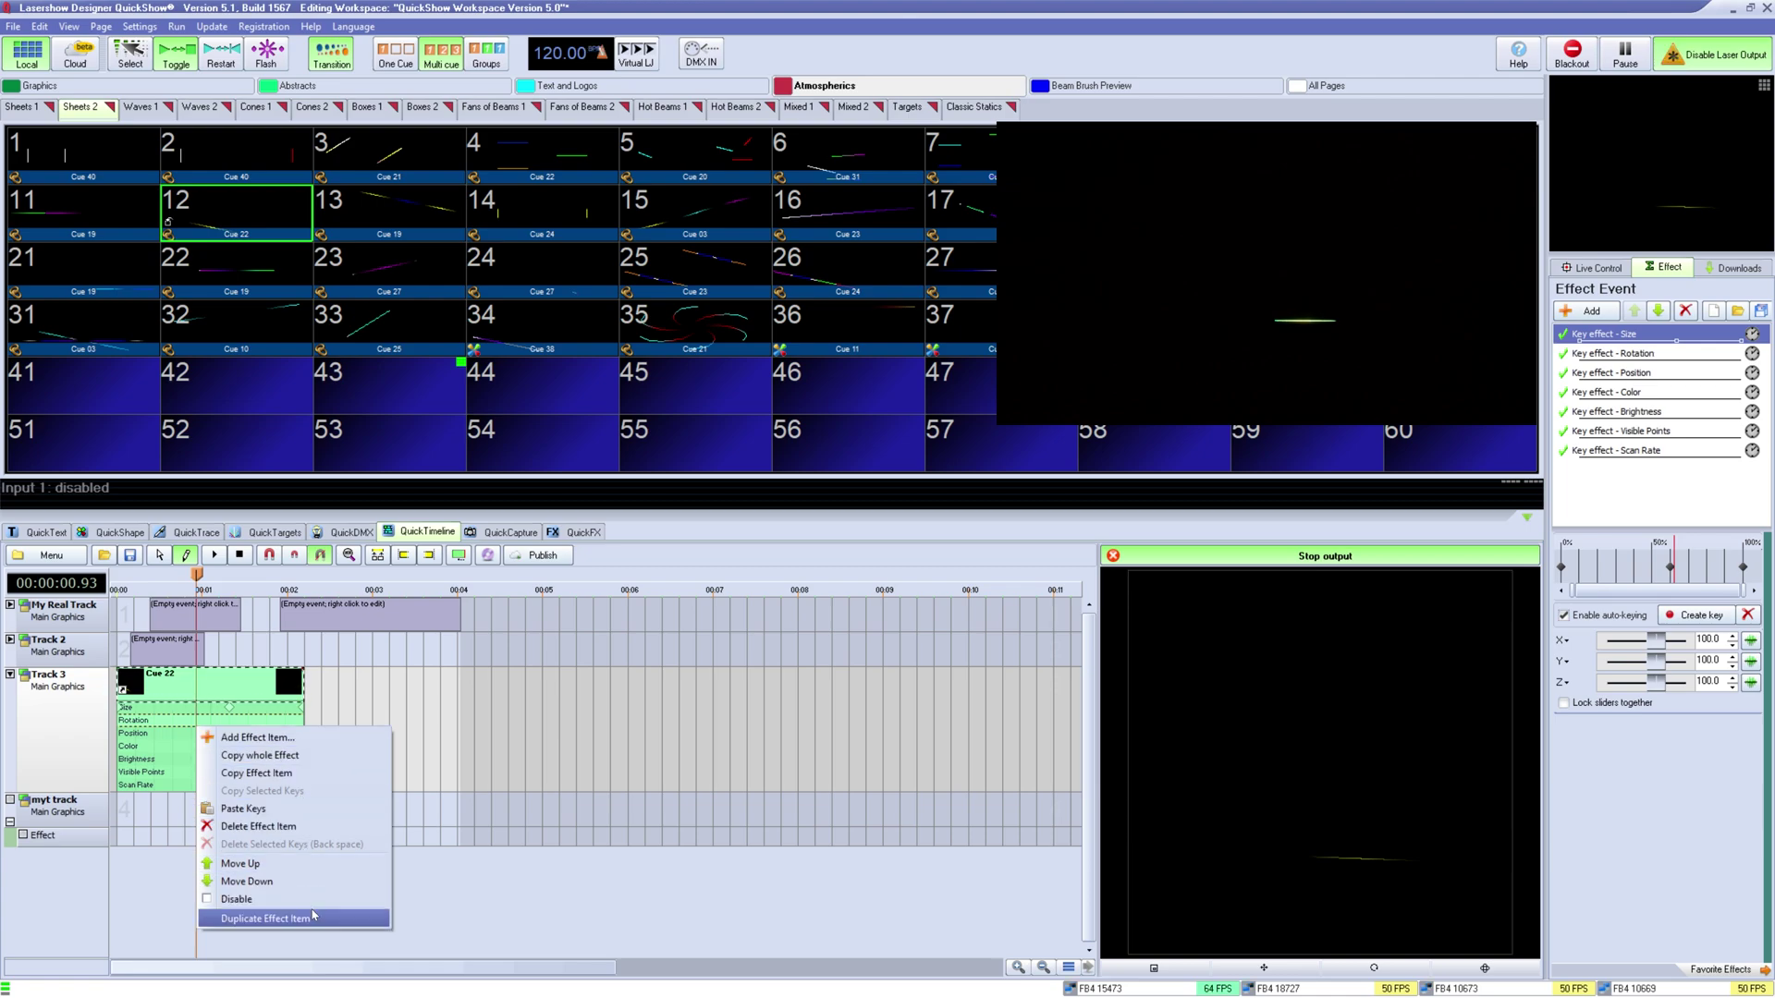
pyautogui.click(189, 720)
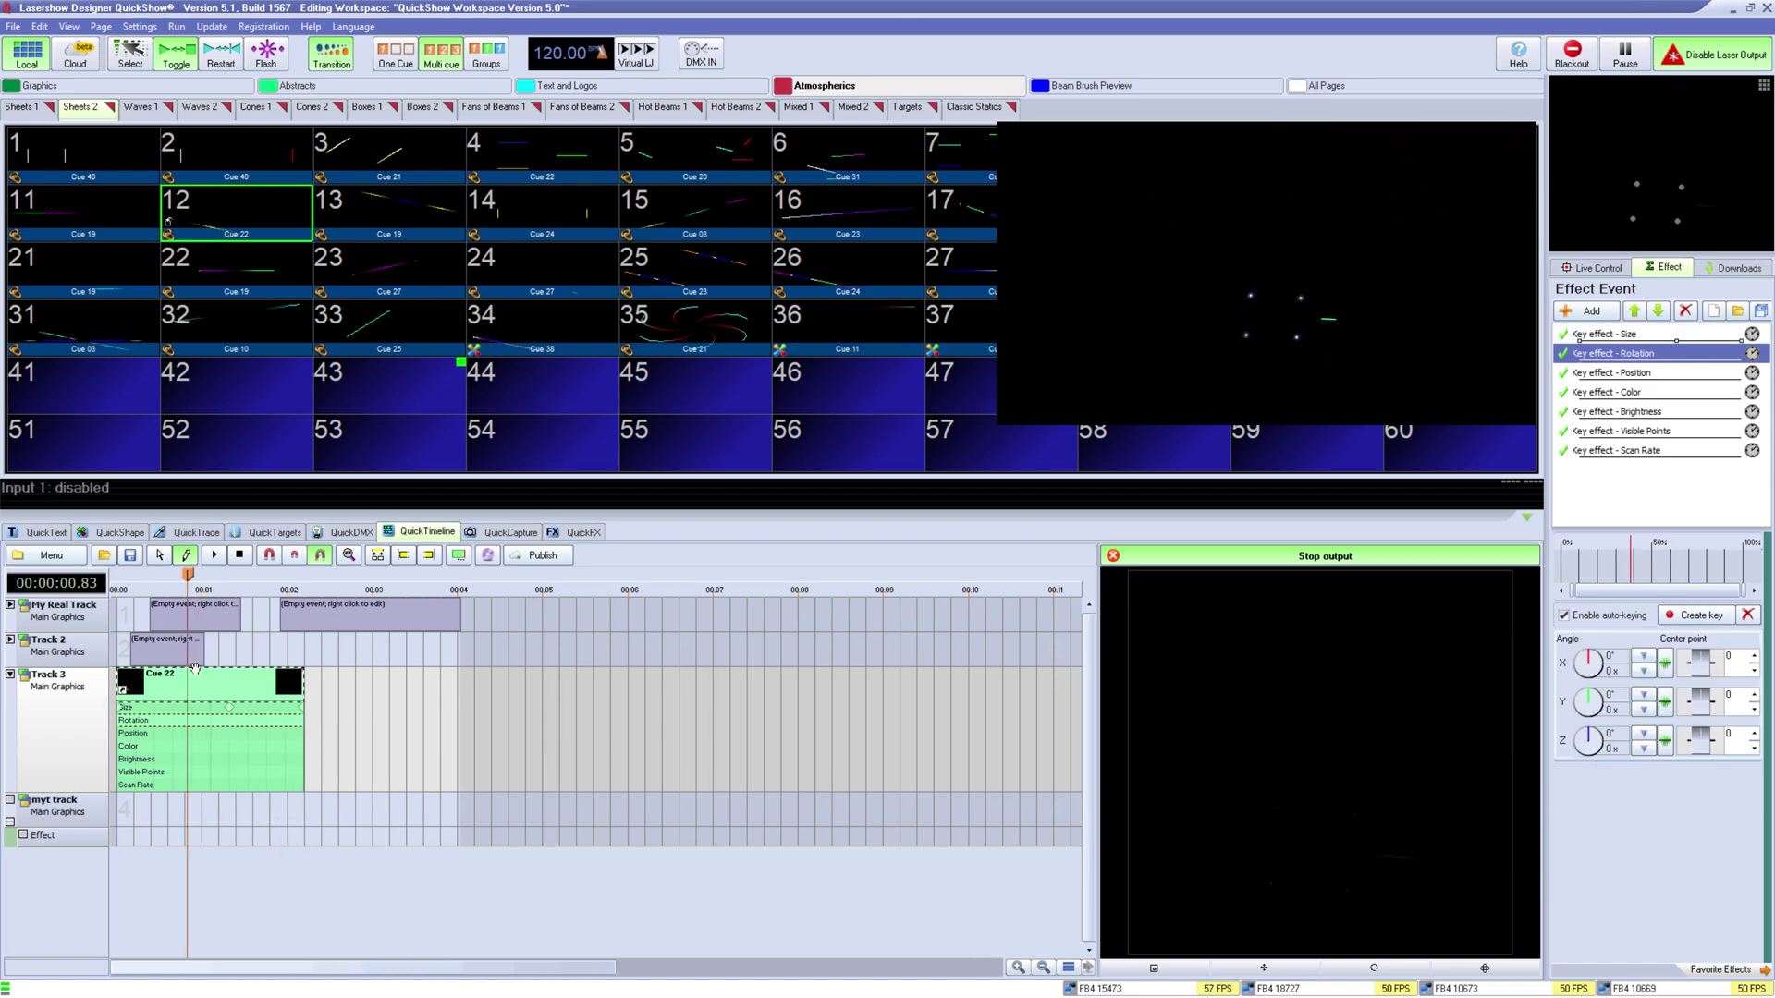
# Step: Inspect the timeline at several zoom levels and return to its start with the whole Cue 22 event in view
pyautogui.scroll(3, 194, 668)
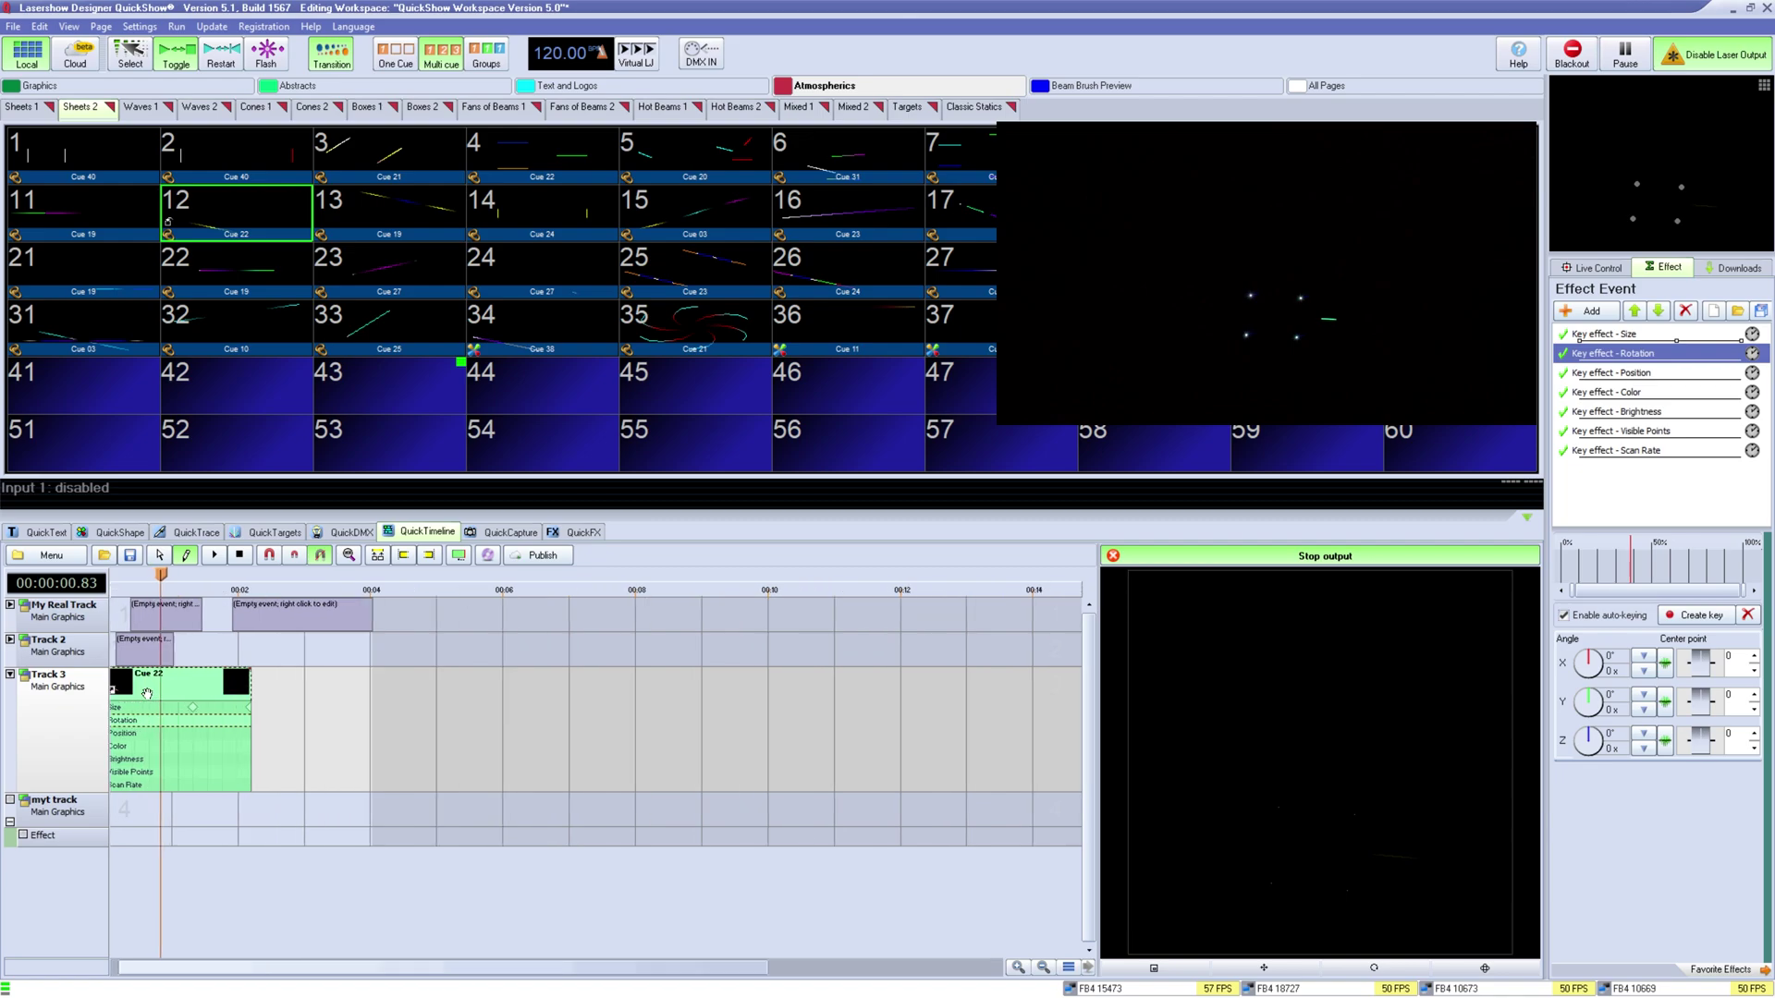
pyautogui.scroll(3, 133, 685)
pyautogui.moveTo(245, 963); pyautogui.dragTo(226, 961)
pyautogui.click(1042, 971)
pyautogui.click(1042, 971)
pyautogui.click(1042, 971)
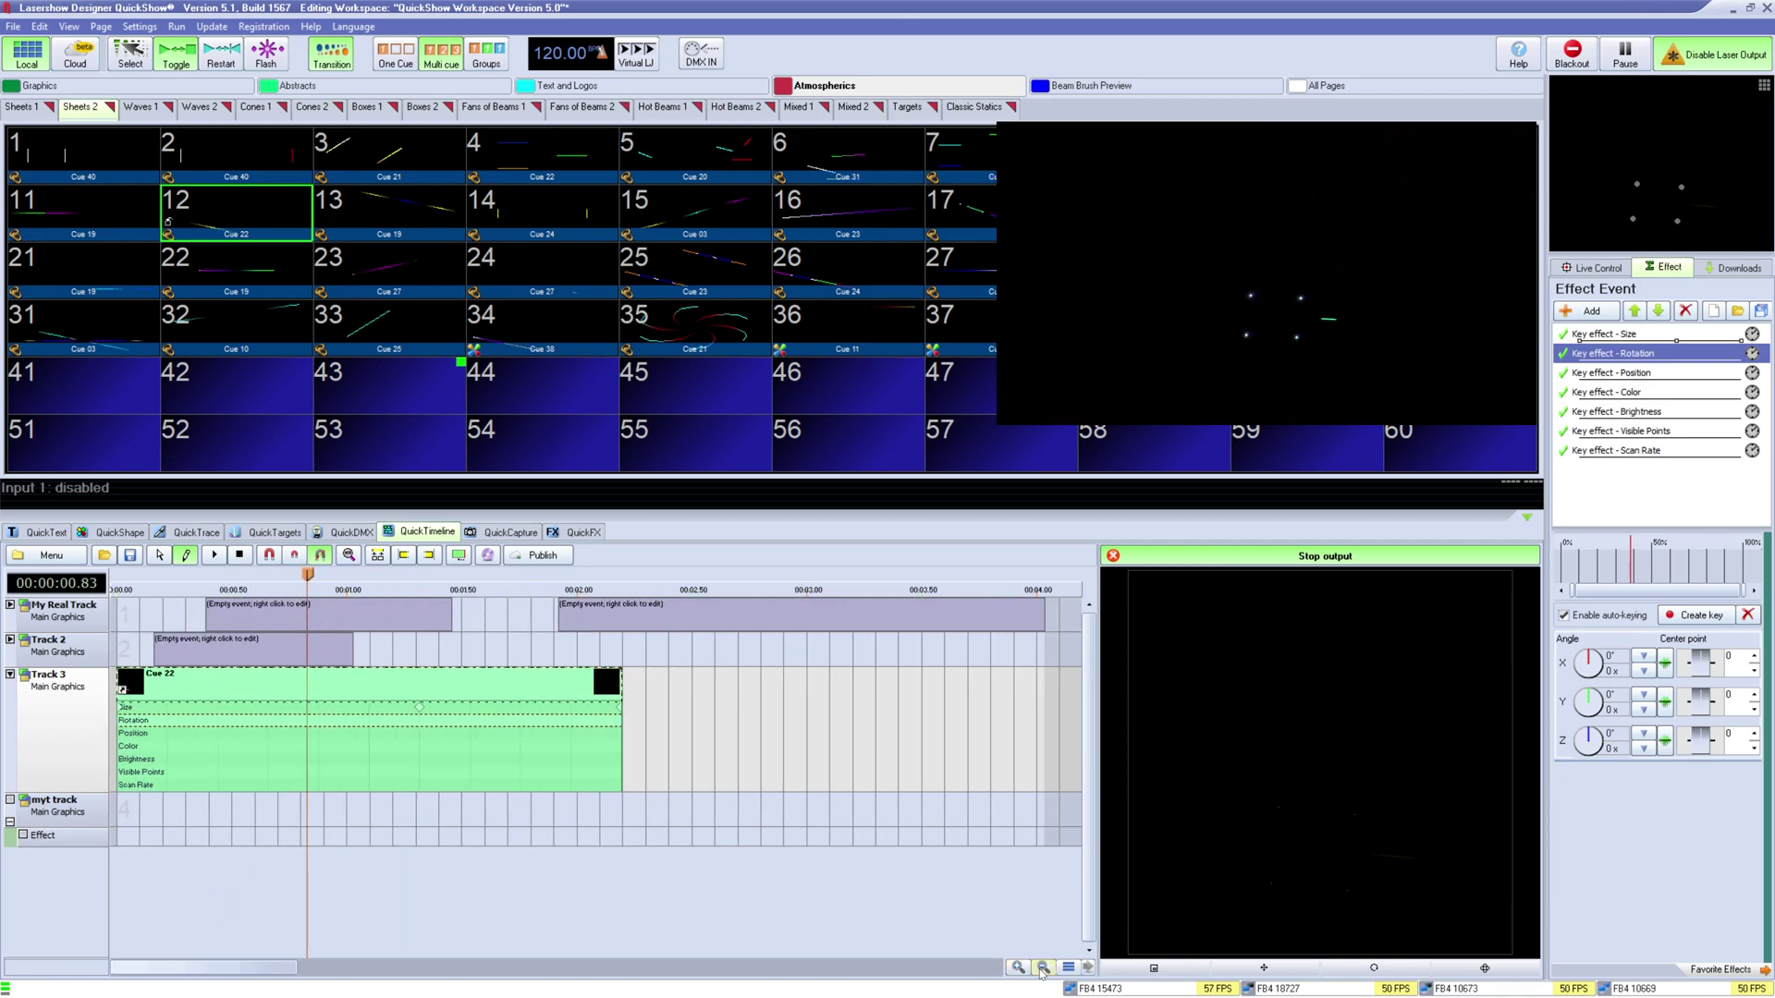
pyautogui.click(1019, 970)
pyautogui.click(1019, 971)
pyautogui.click(1020, 971)
pyautogui.click(1042, 970)
pyautogui.click(1043, 970)
pyautogui.click(1043, 970)
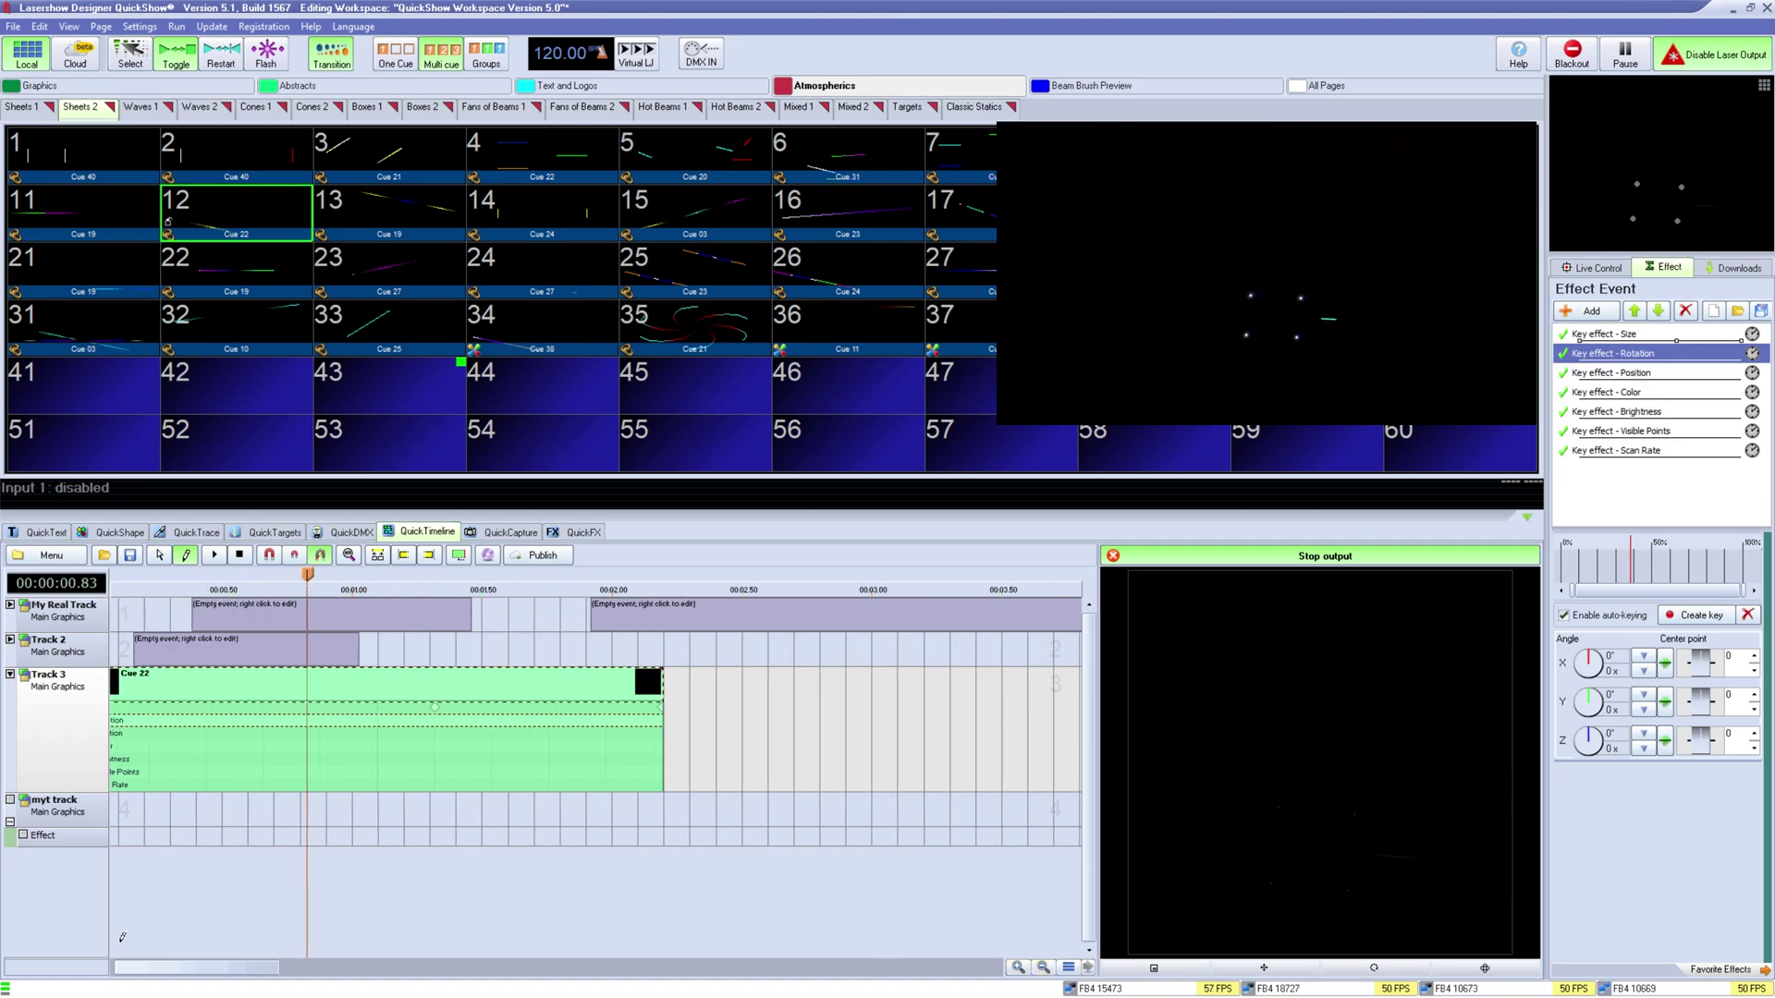
pyautogui.moveTo(174, 968); pyautogui.dragTo(53, 868)
pyautogui.scroll(-2, 408, 715)
pyautogui.scroll(-1, 340, 723)
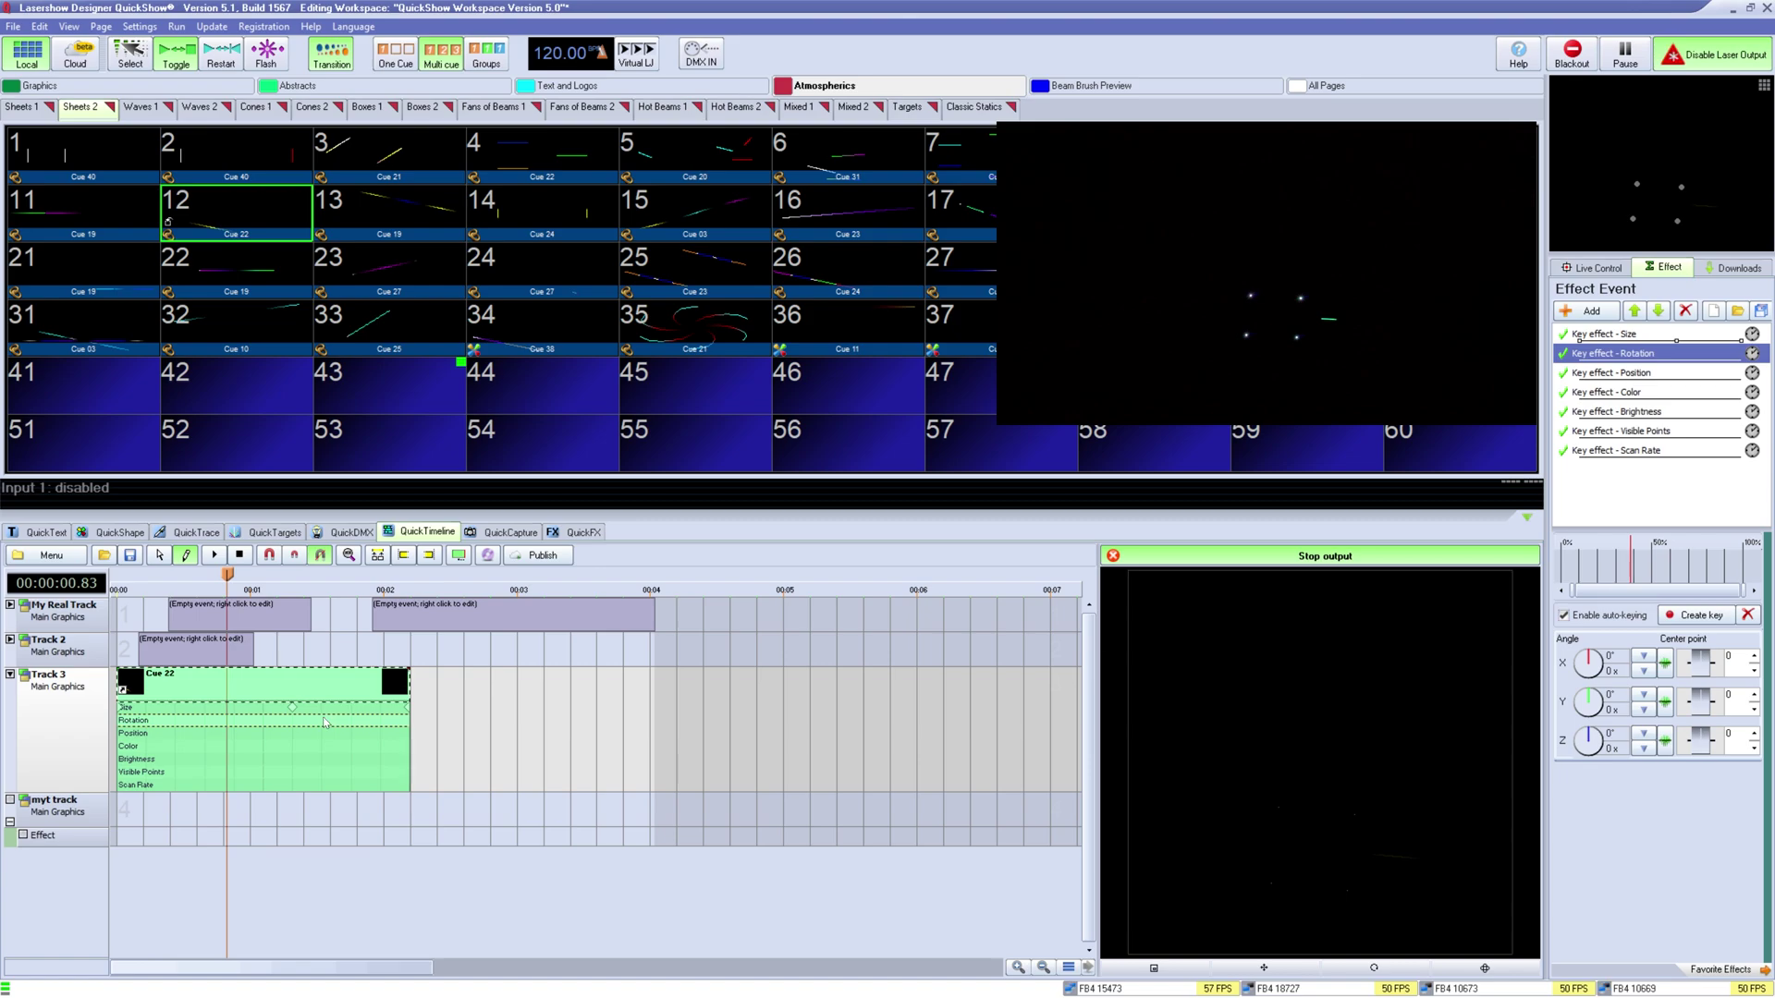
# Step: Save the timeline show as a cue in empty cell 53 of the Sheets 2 page
pyautogui.click(84, 558)
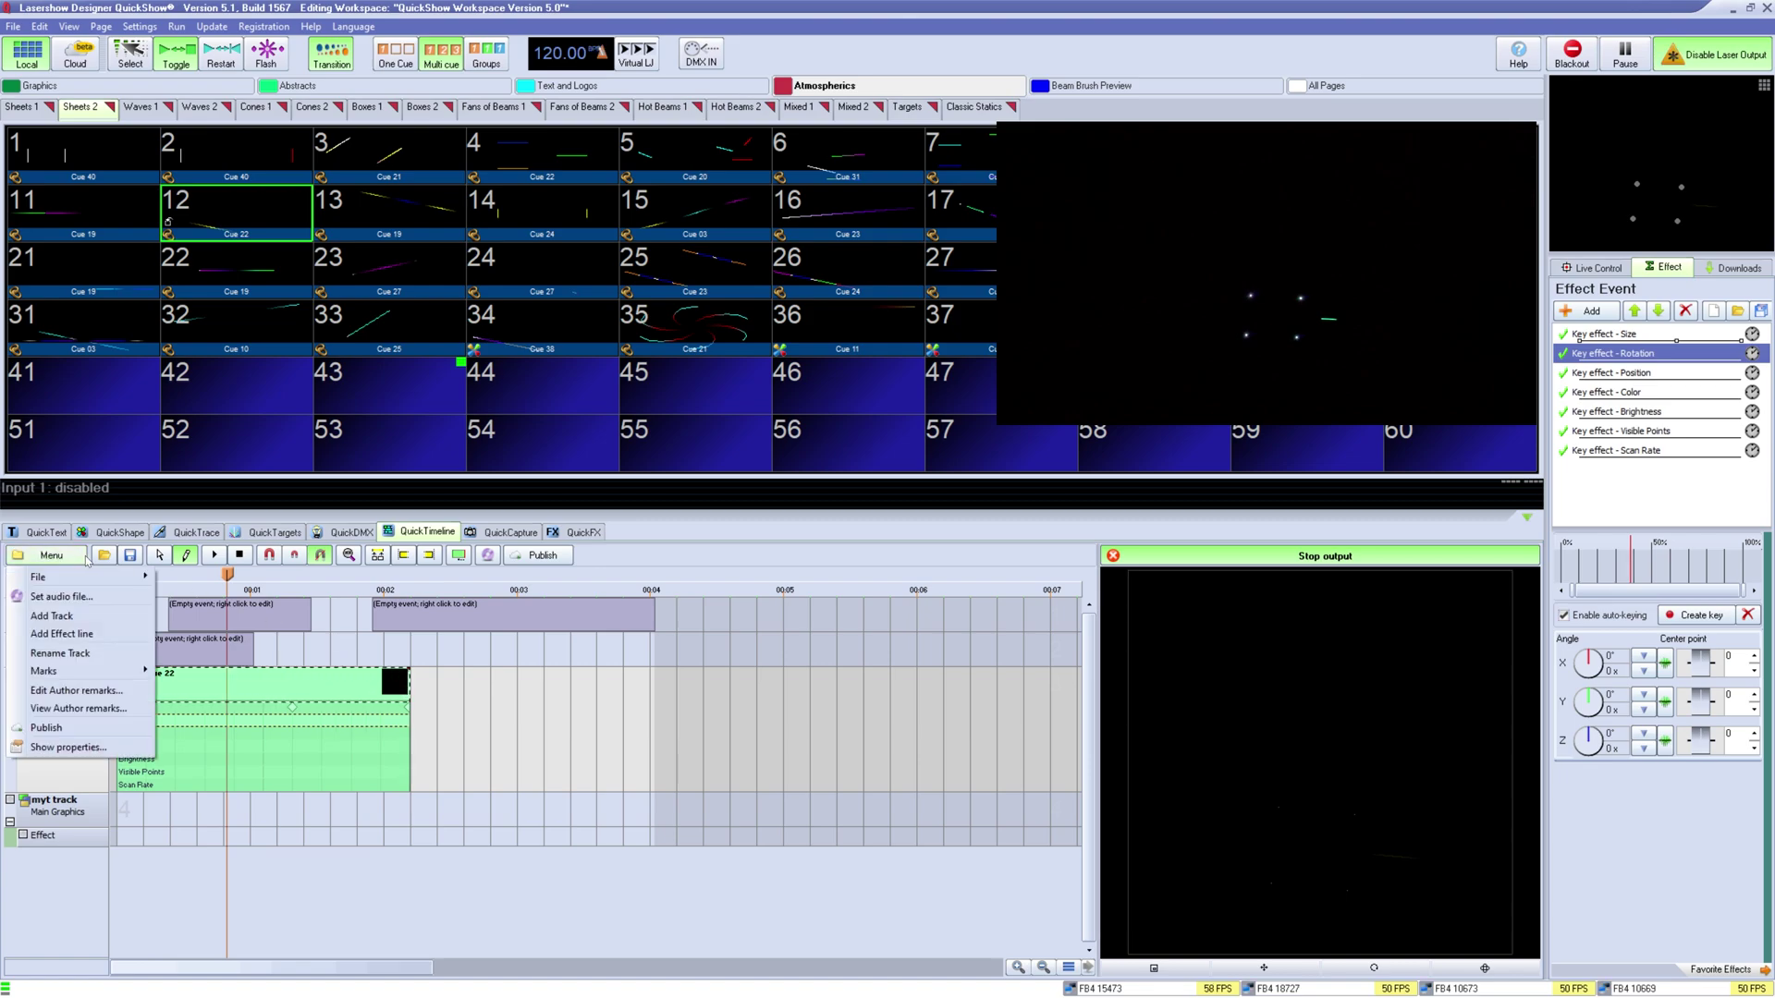
pyautogui.moveTo(74, 577)
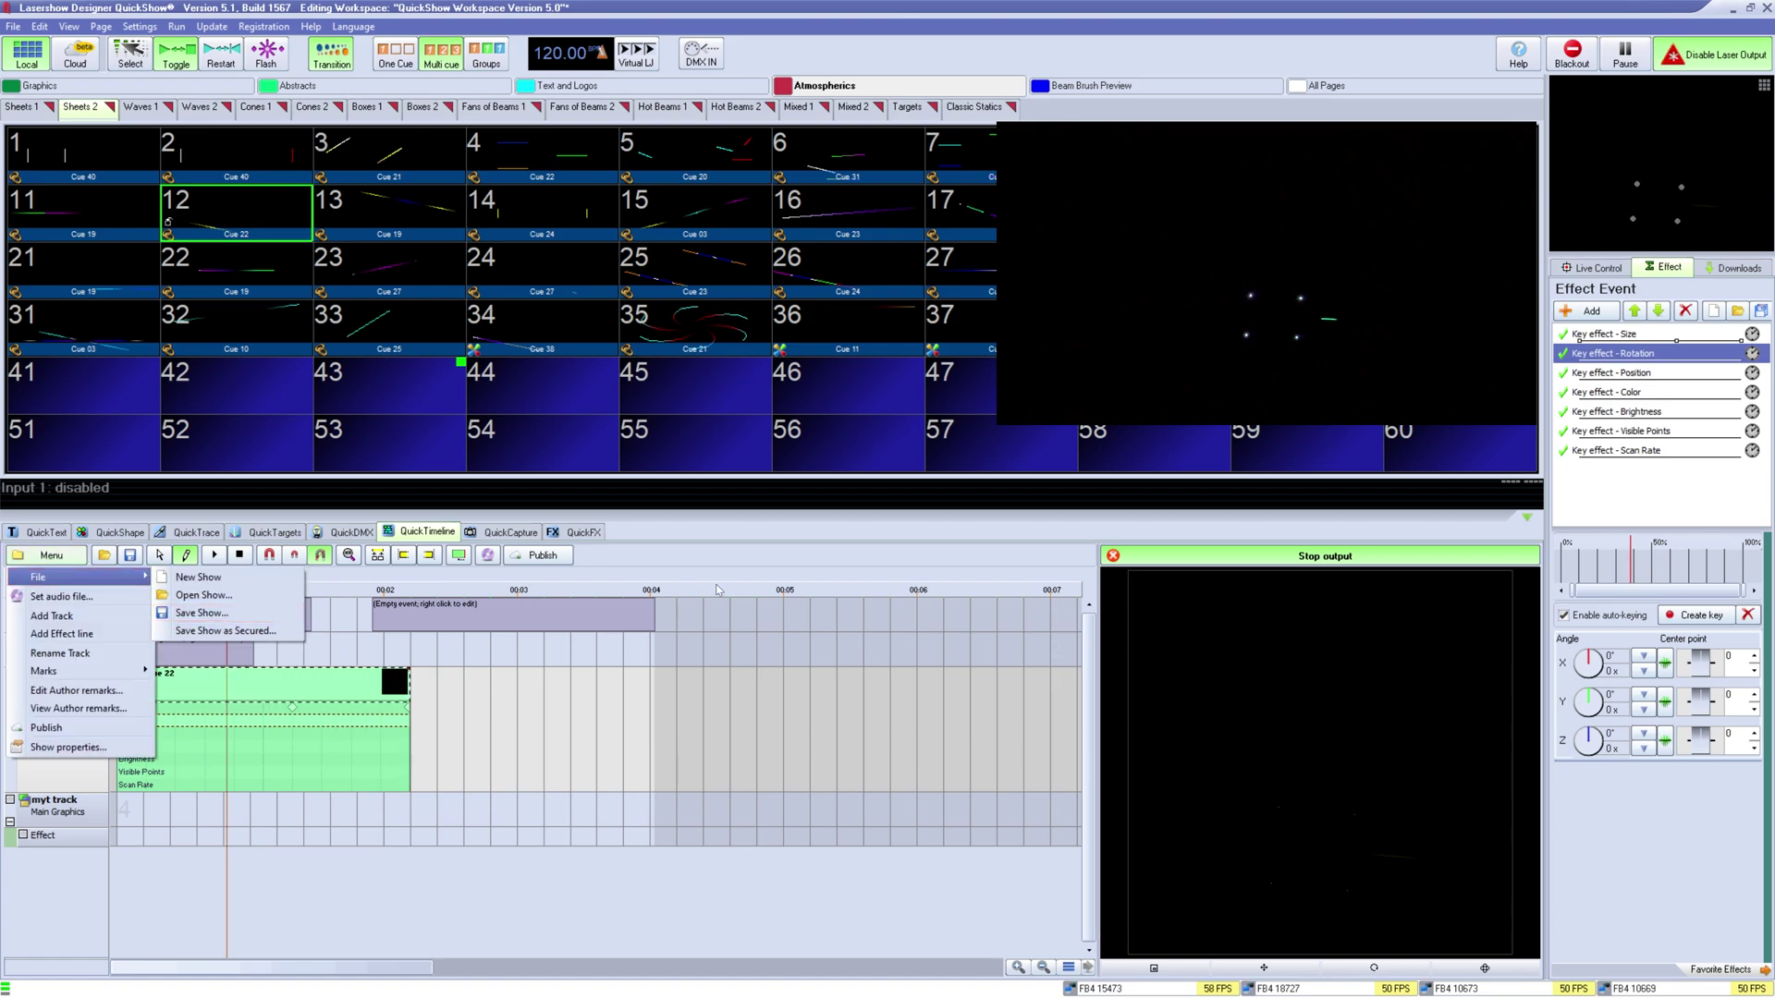
pyautogui.click(251, 614)
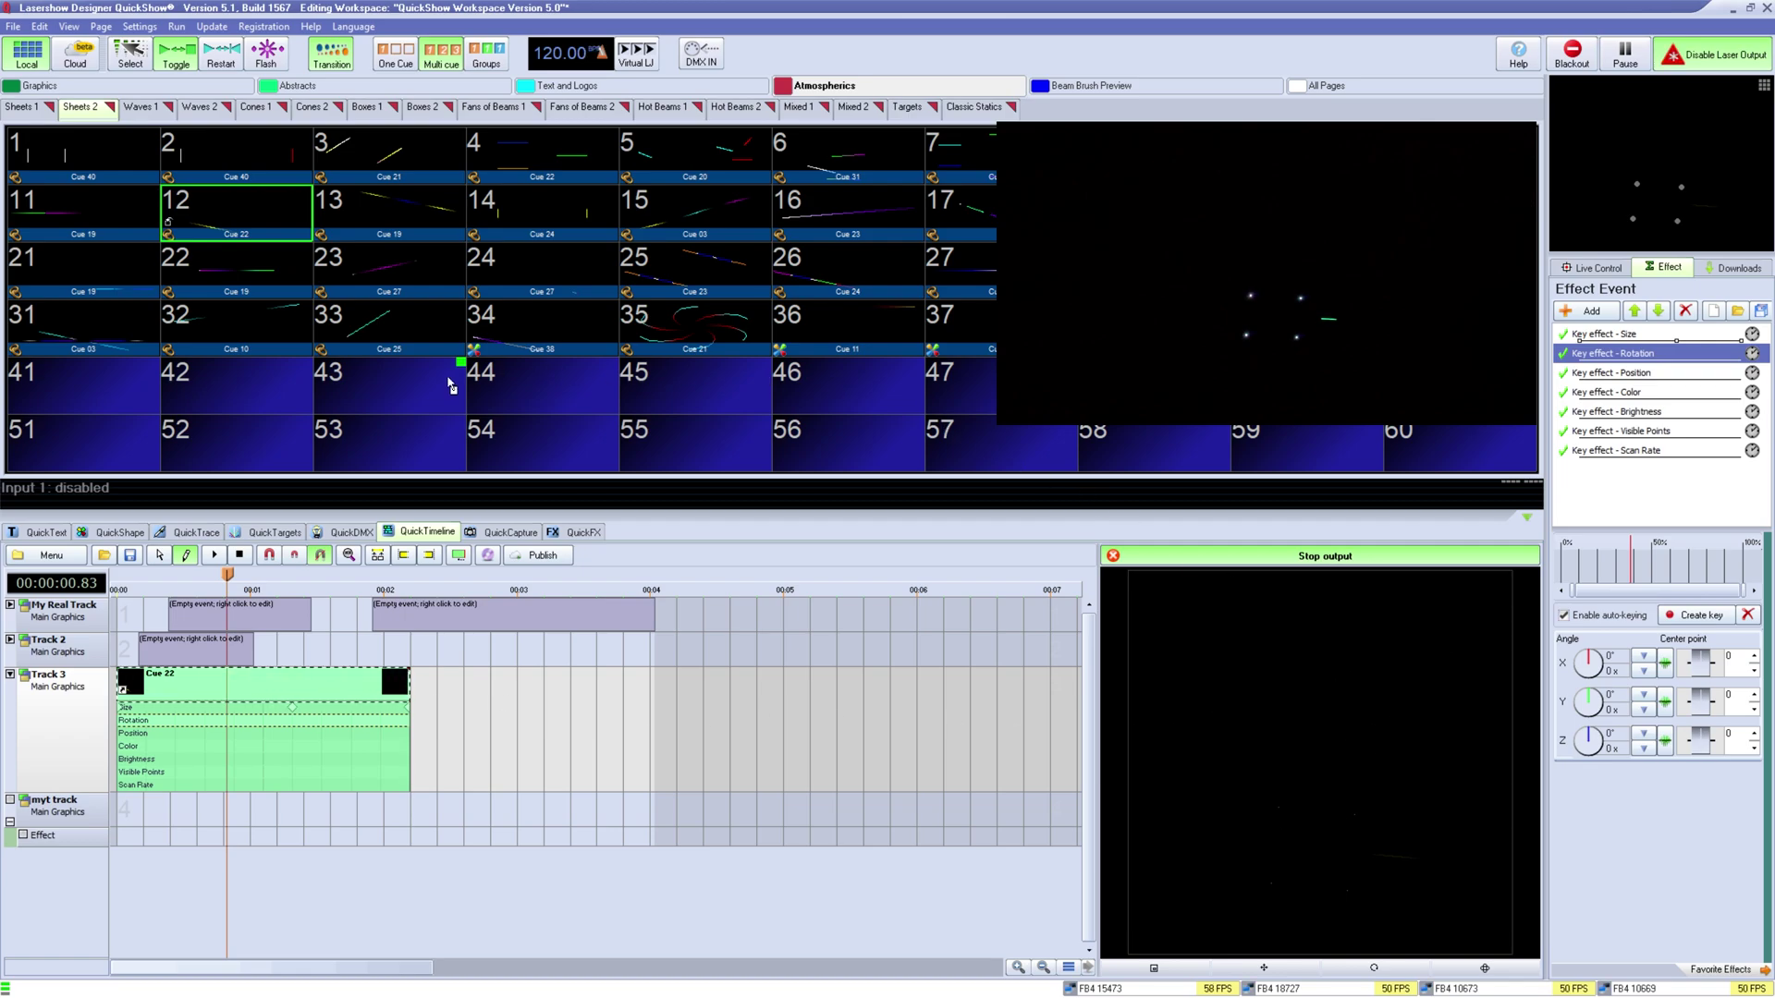
pyautogui.click(407, 449)
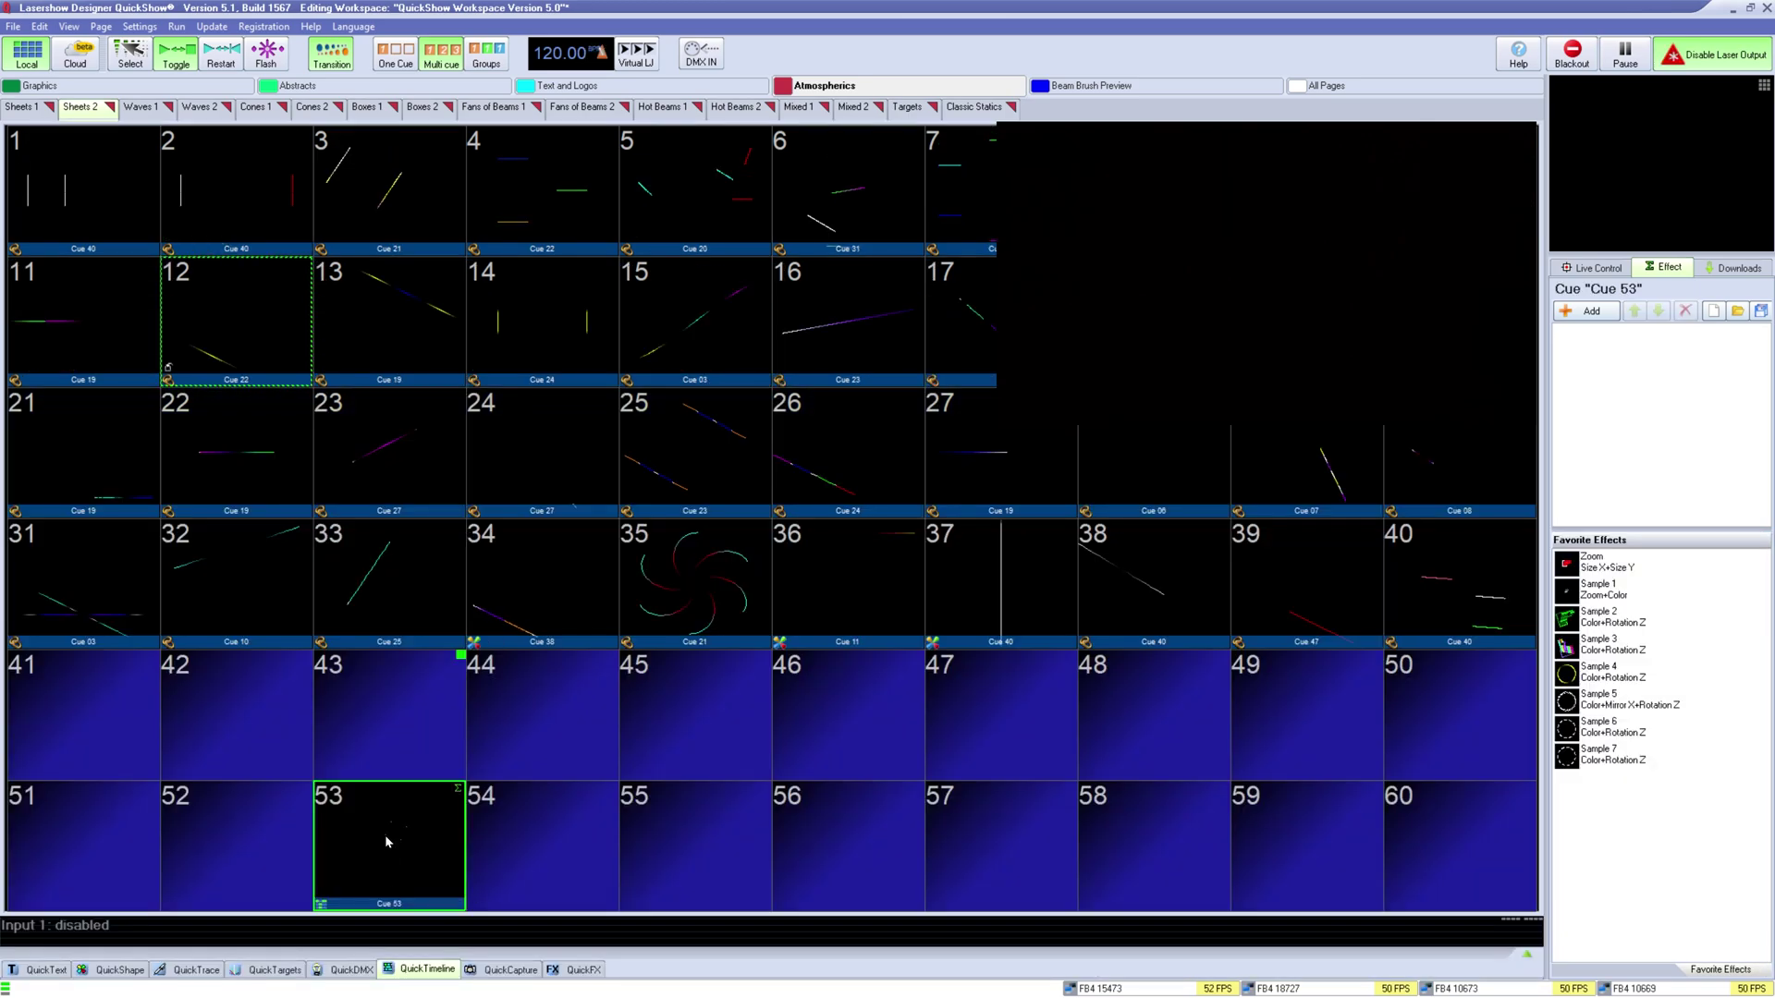
# Step: Play the show cue in cell 53, stop it, and reopen QuickTimeline
pyautogui.click(387, 841)
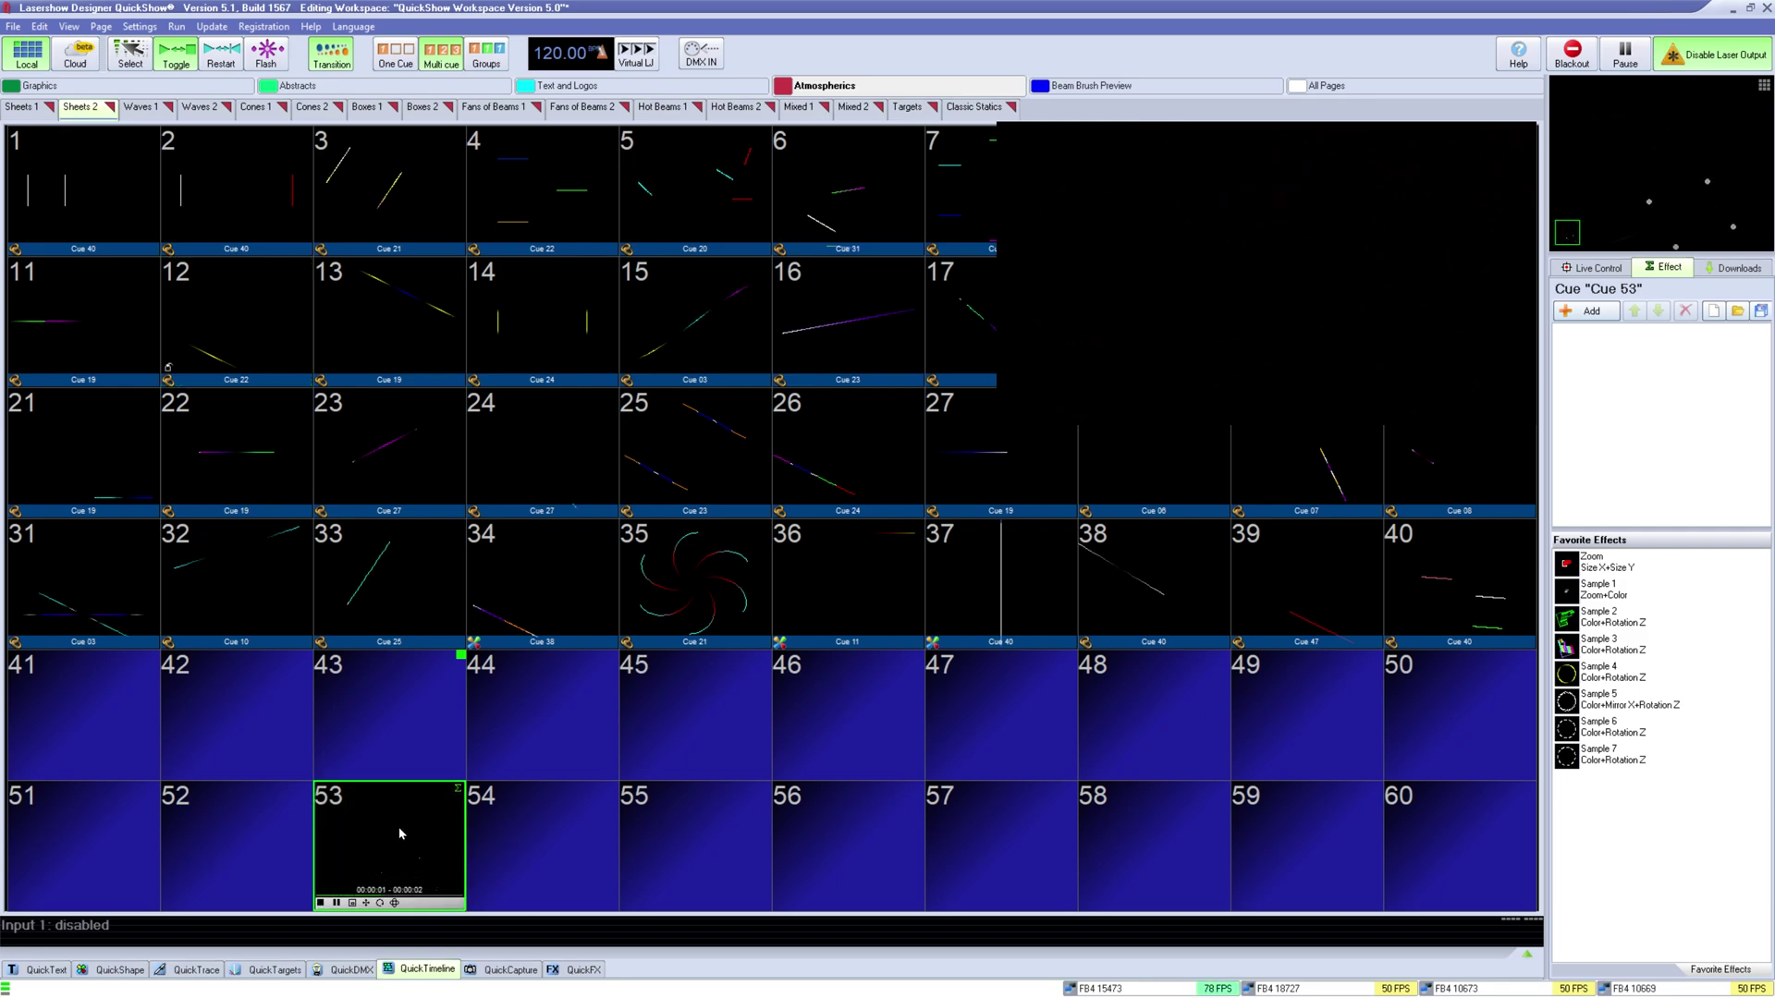
pyautogui.click(403, 831)
pyautogui.click(407, 968)
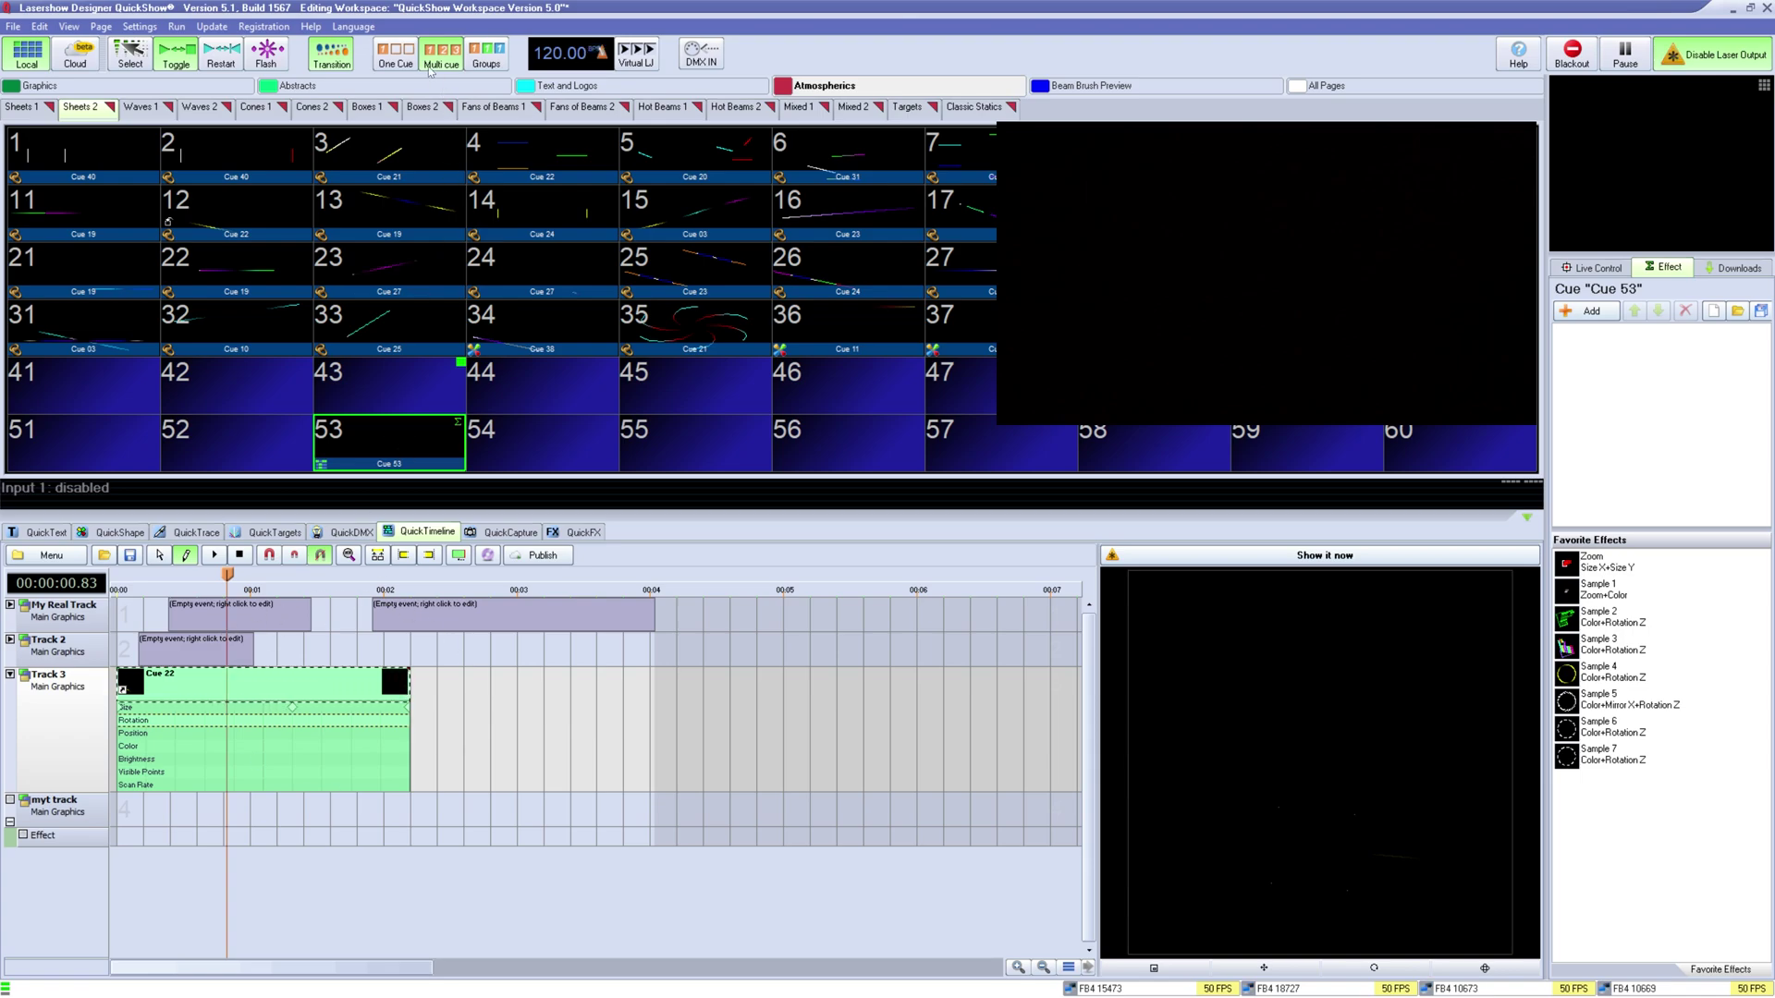
# Step: Look through the available help resources for the complete online wiki documentation
pyautogui.click(313, 26)
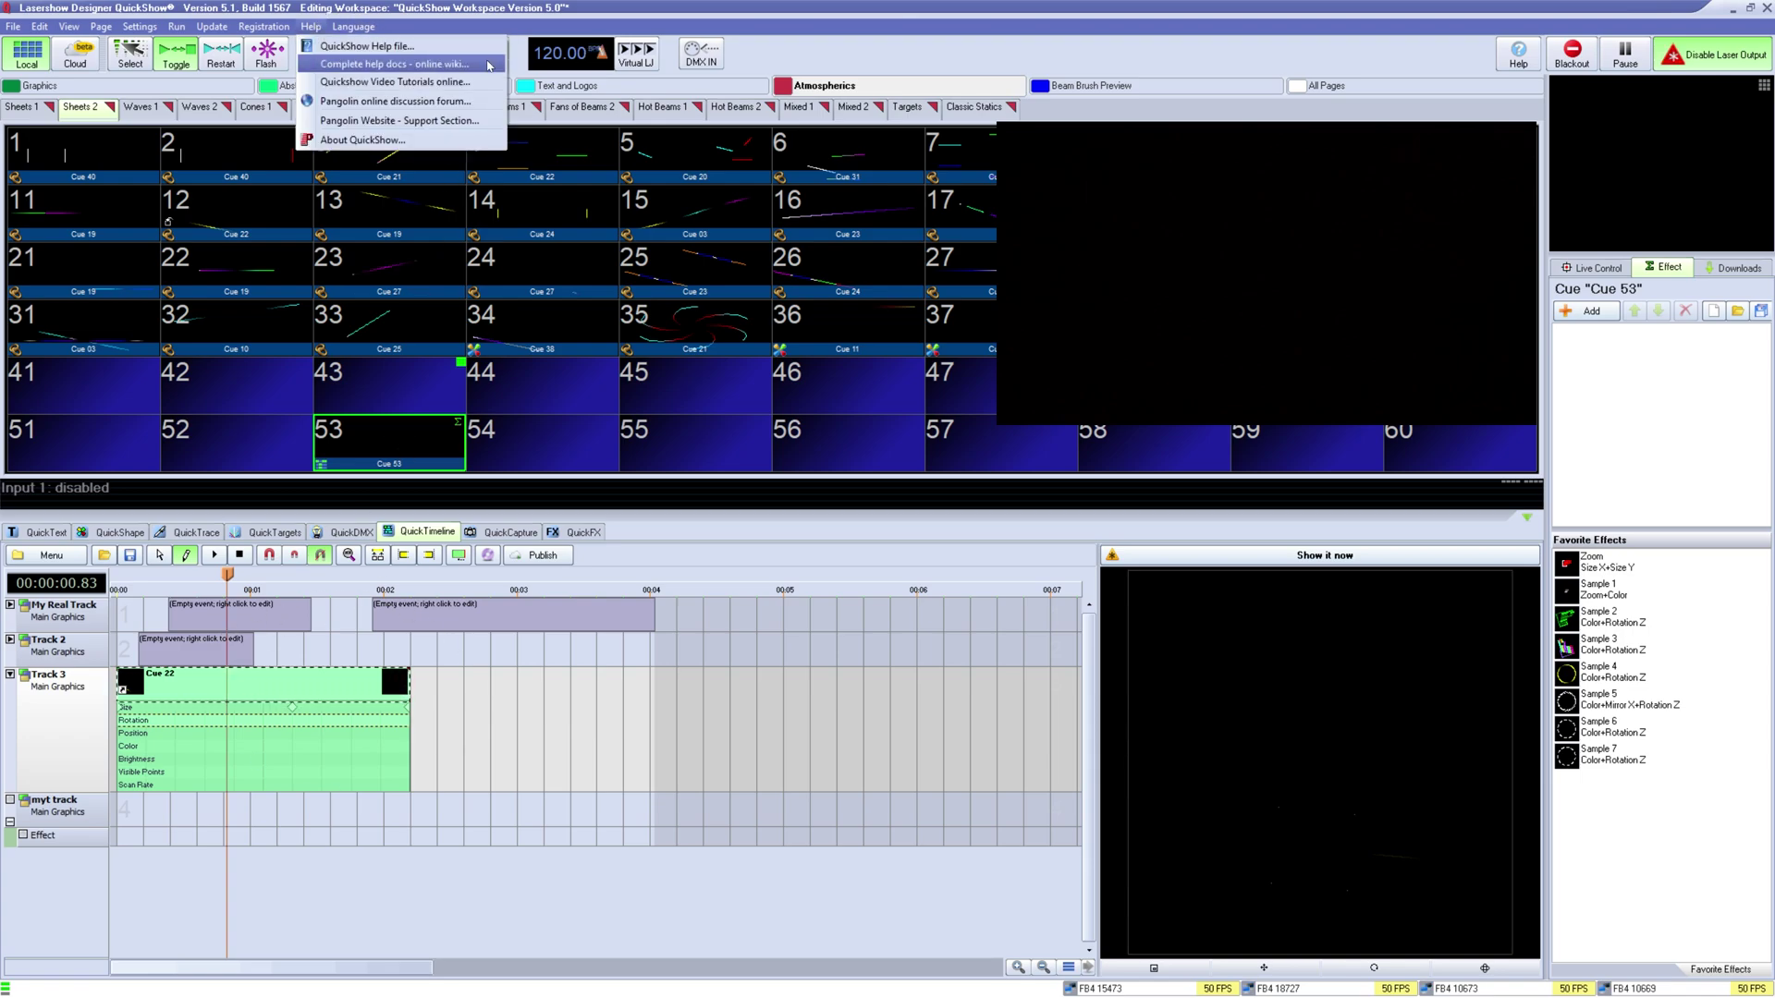